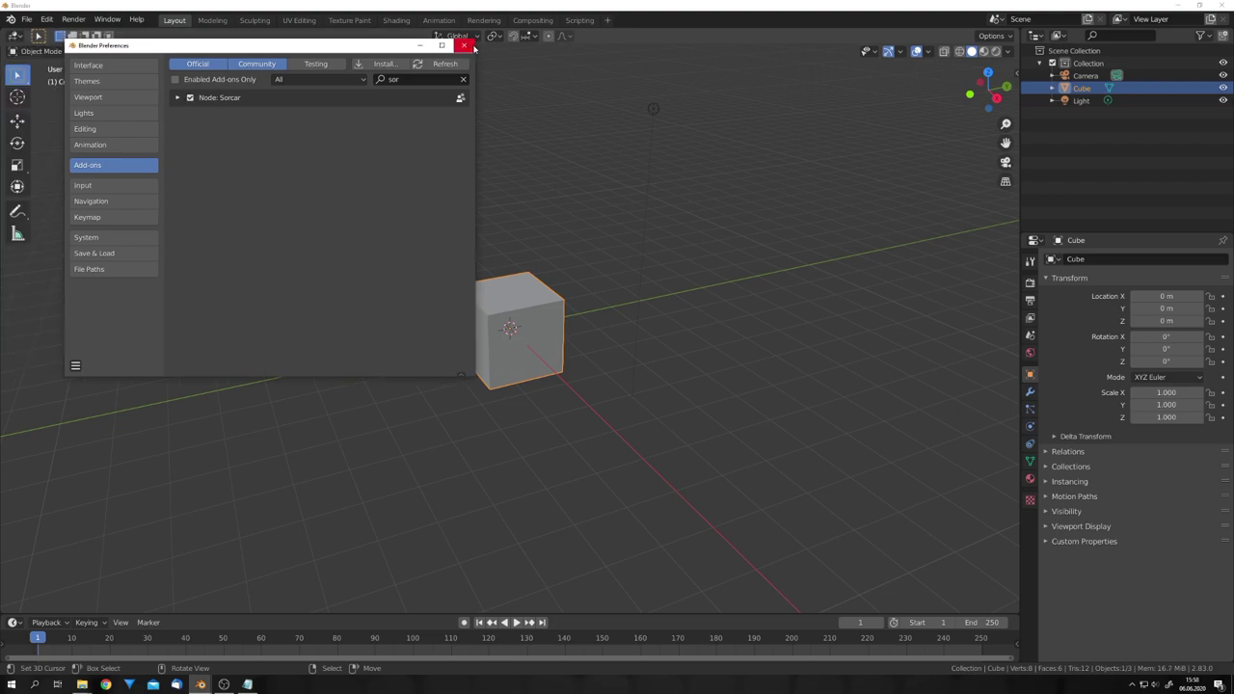
Close the preferences window and delete all default objects from the scene.
{"action": "left_click", "coordinate": [466, 45]}
{"action": "middle_click_drag", "start_coordinate": [496, 227], "coordinate": [537, 231]}
{"action": "key", "text": "a"}
{"action": "key", "text": "x"}
{"action": "left_click", "coordinate": [539, 233]}
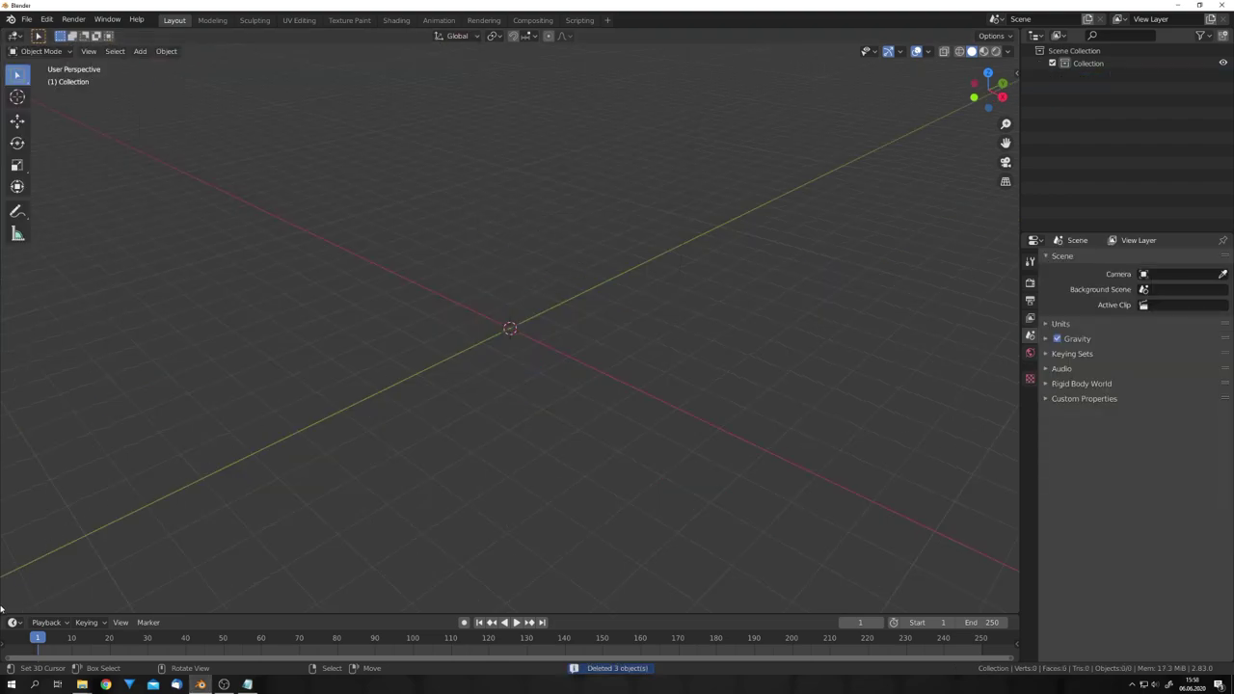
Split the 3D viewport into two areas and turn the new area into a Sorcar editor with a new node tree.
{"action": "left_click_drag", "start_coordinate": [1, 609], "coordinate": [10, 272]}
{"action": "left_click", "coordinate": [14, 278]}
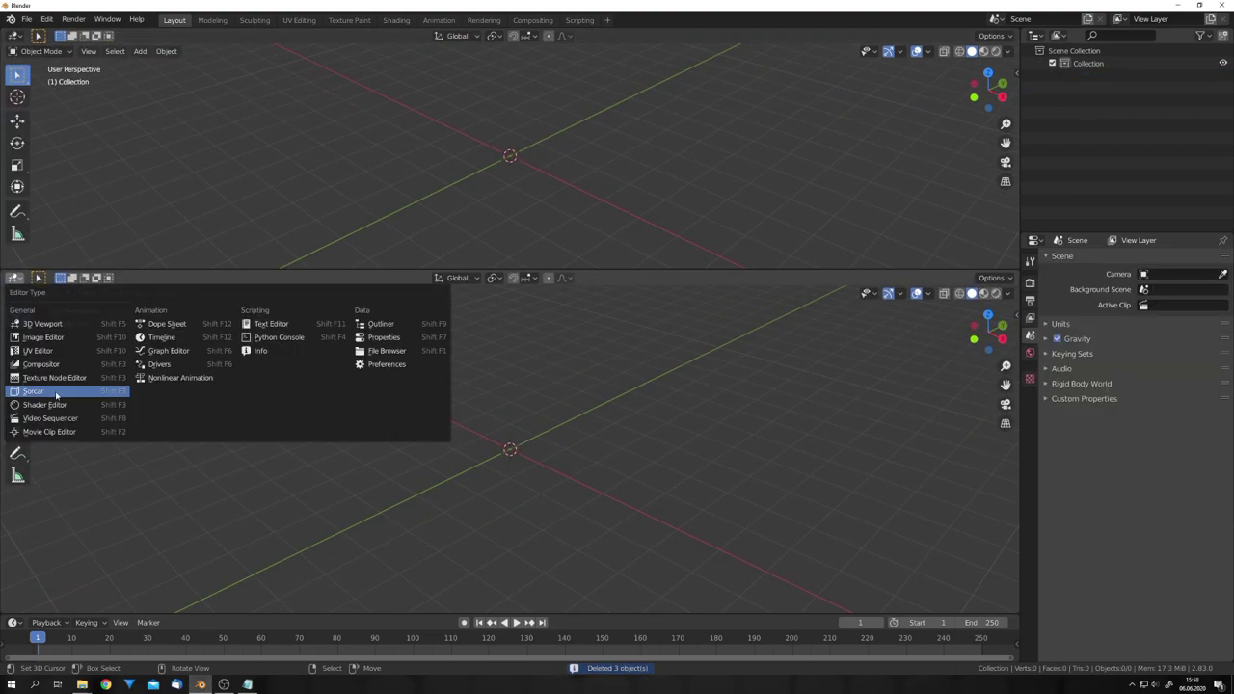
{"action": "left_click", "coordinate": [38, 394]}
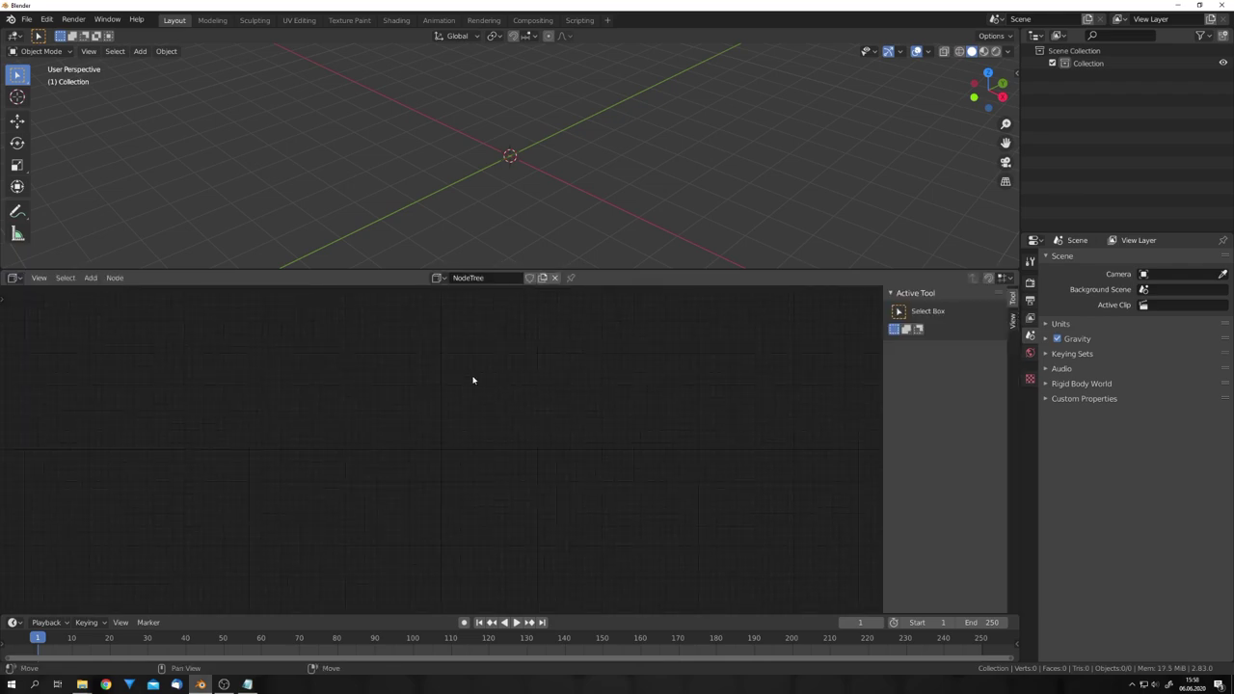
Add a Create Cube input node to the node tree and preview its cube.
{"action": "key", "text": "shift+a"}
{"action": "mouse_move", "coordinate": [444, 370]}
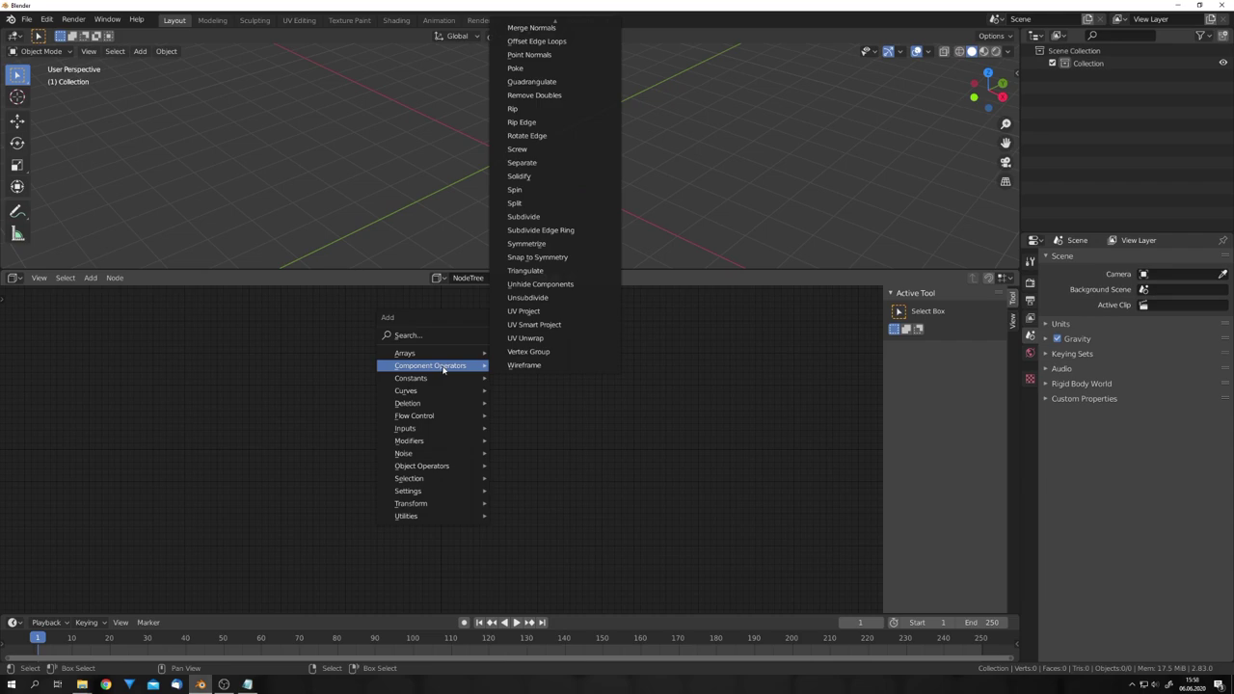
{"action": "mouse_move", "coordinate": [422, 436]}
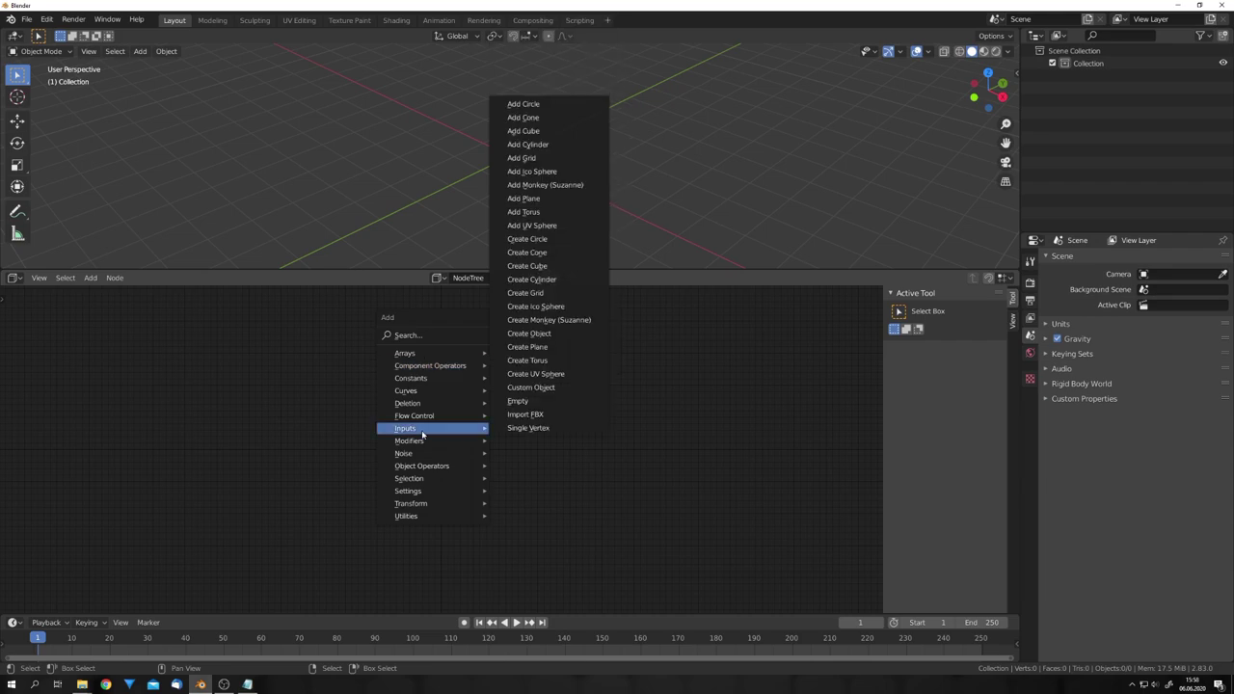
{"action": "left_click", "coordinate": [527, 266]}
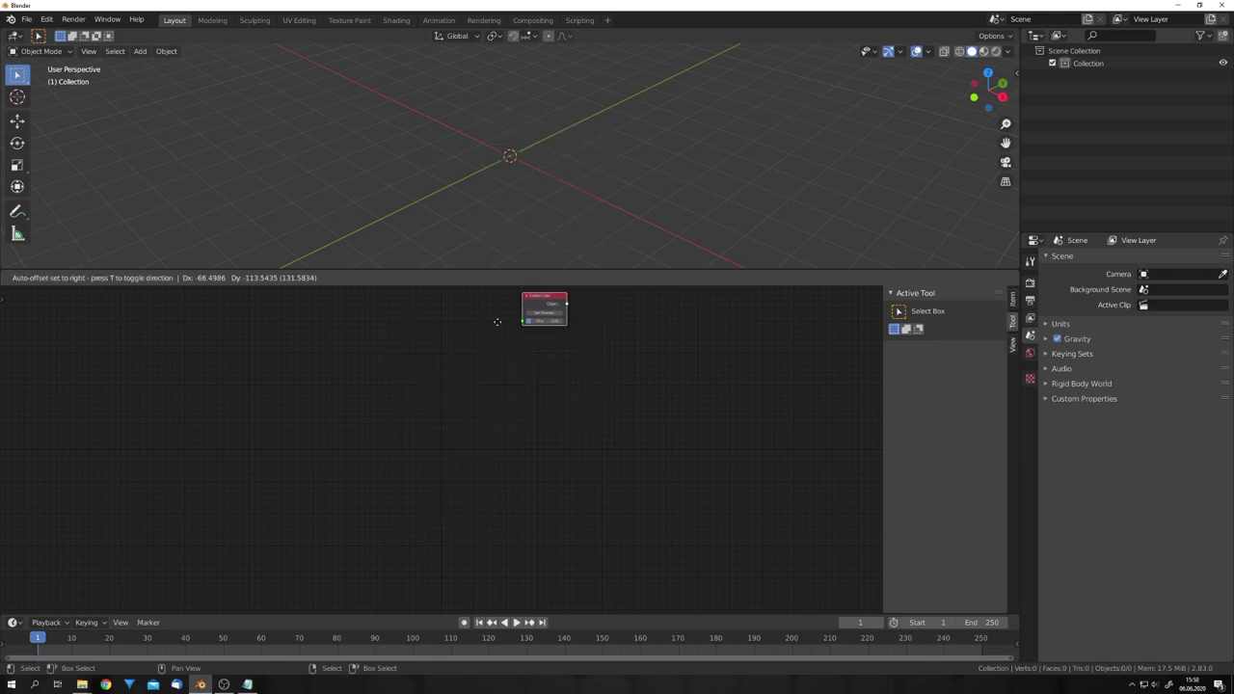
{"action": "scroll", "coordinate": [383, 377], "scroll_direction": "up", "scroll_amount": 6}
{"action": "left_click", "coordinate": [369, 342]}
{"action": "middle_click_drag", "start_coordinate": [385, 380], "coordinate": [413, 467]}
{"action": "scroll", "coordinate": [403, 434], "scroll_direction": "up", "scroll_amount": 4}
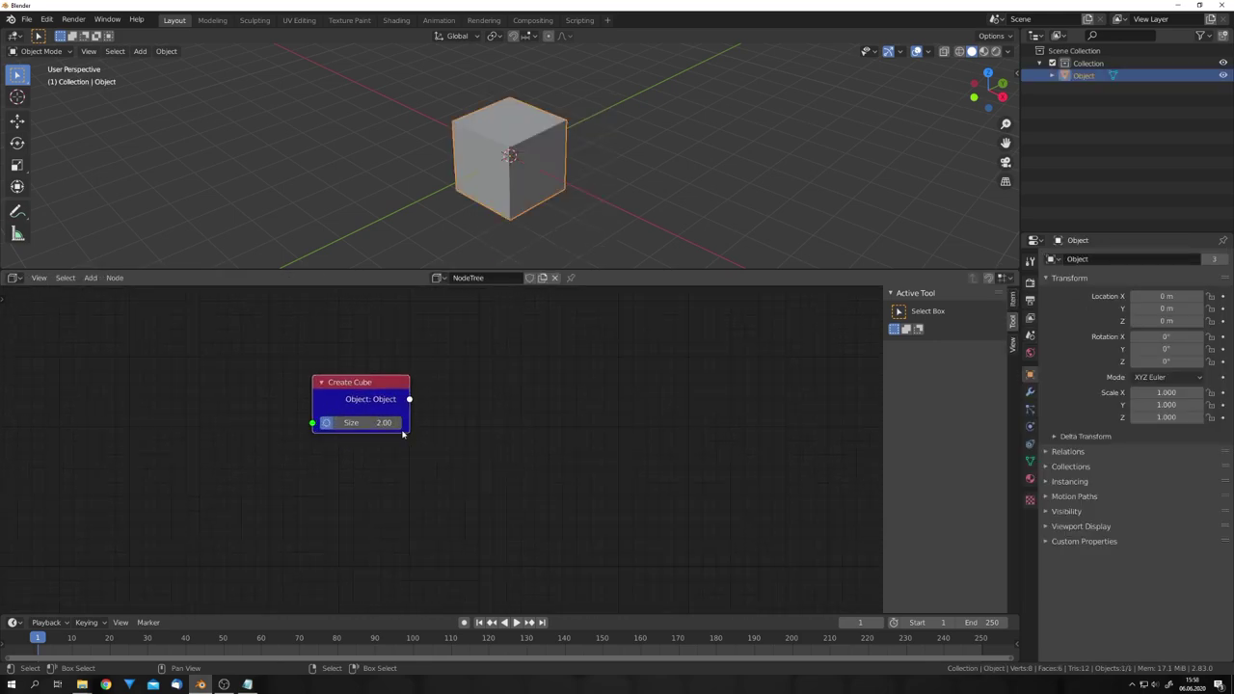
Add a Wireframe Modifier node, feed the Create Cube node's object into it and preview the result.
{"action": "middle_click_drag", "start_coordinate": [397, 401], "coordinate": [363, 416]}
{"action": "middle_click_drag", "start_coordinate": [489, 222], "coordinate": [528, 218]}
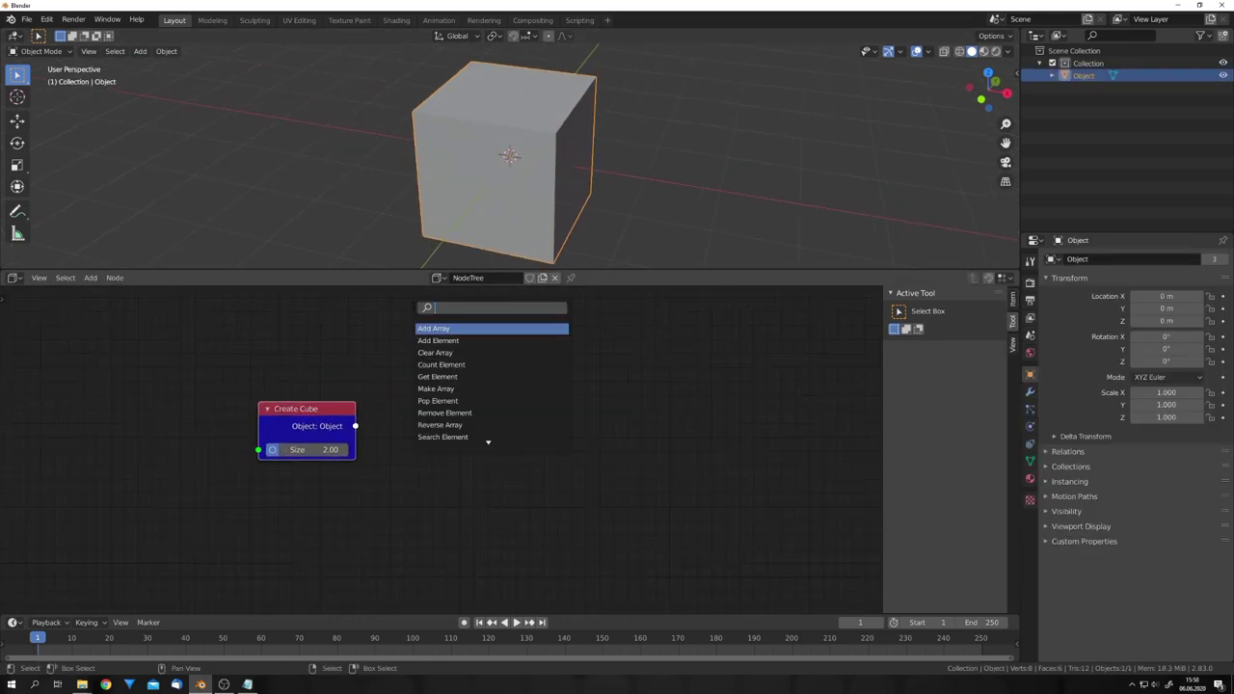
{"action": "type", "text": "wire"}
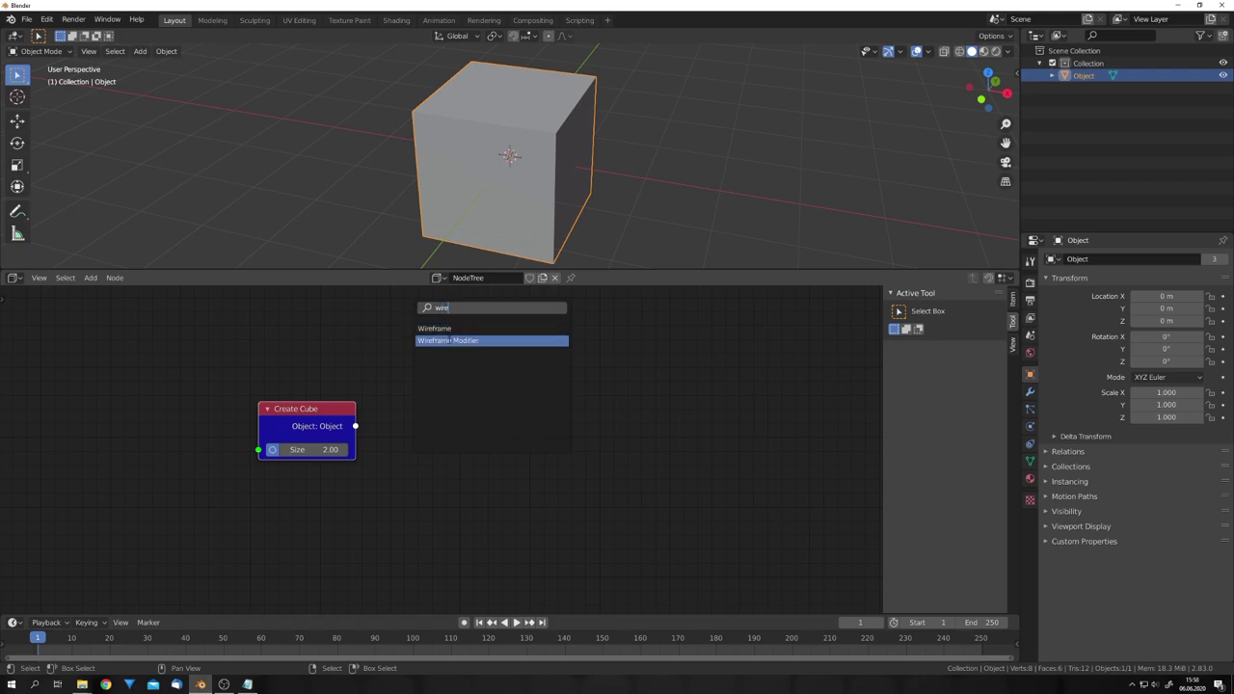
{"action": "left_click", "coordinate": [449, 340]}
{"action": "left_click", "coordinate": [492, 354]}
{"action": "left_click_drag", "start_coordinate": [356, 426], "coordinate": [488, 379]}
{"action": "left_click", "coordinate": [498, 380]}
Show the Wireframe Modifier node's full input properties in the sidebar and widen the sidebar.
{"action": "middle_click_drag", "start_coordinate": [547, 215], "coordinate": [516, 215]}
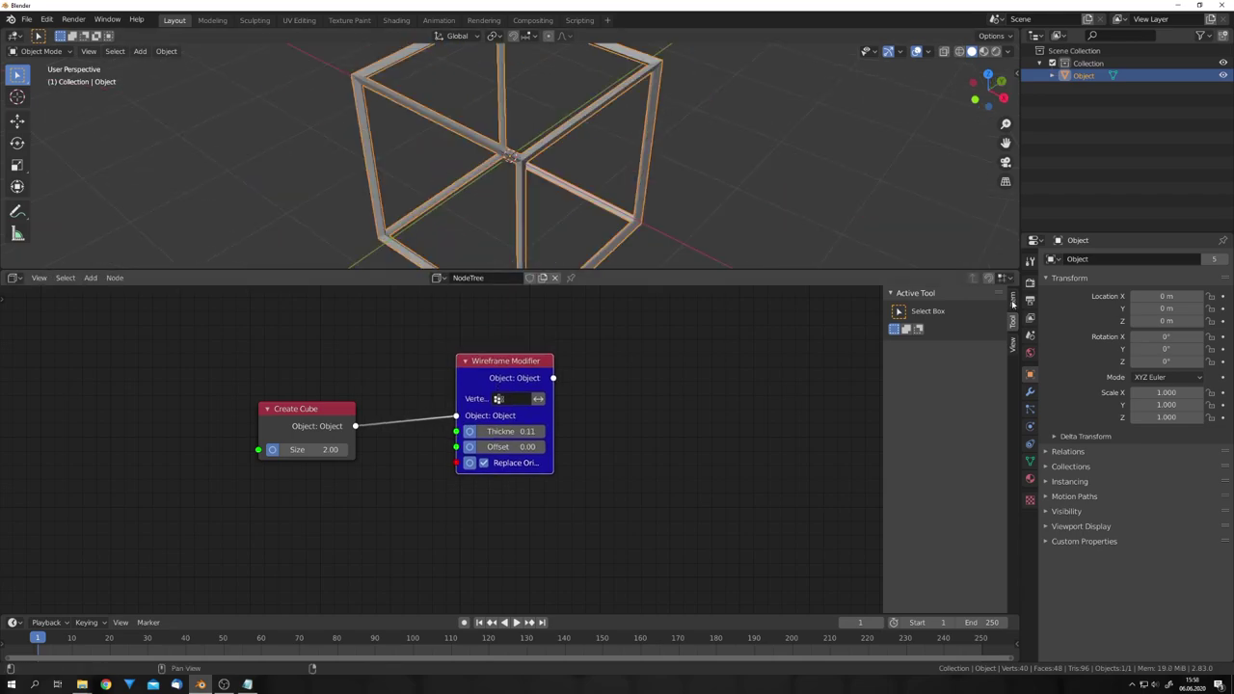
{"action": "left_click", "coordinate": [1012, 303]}
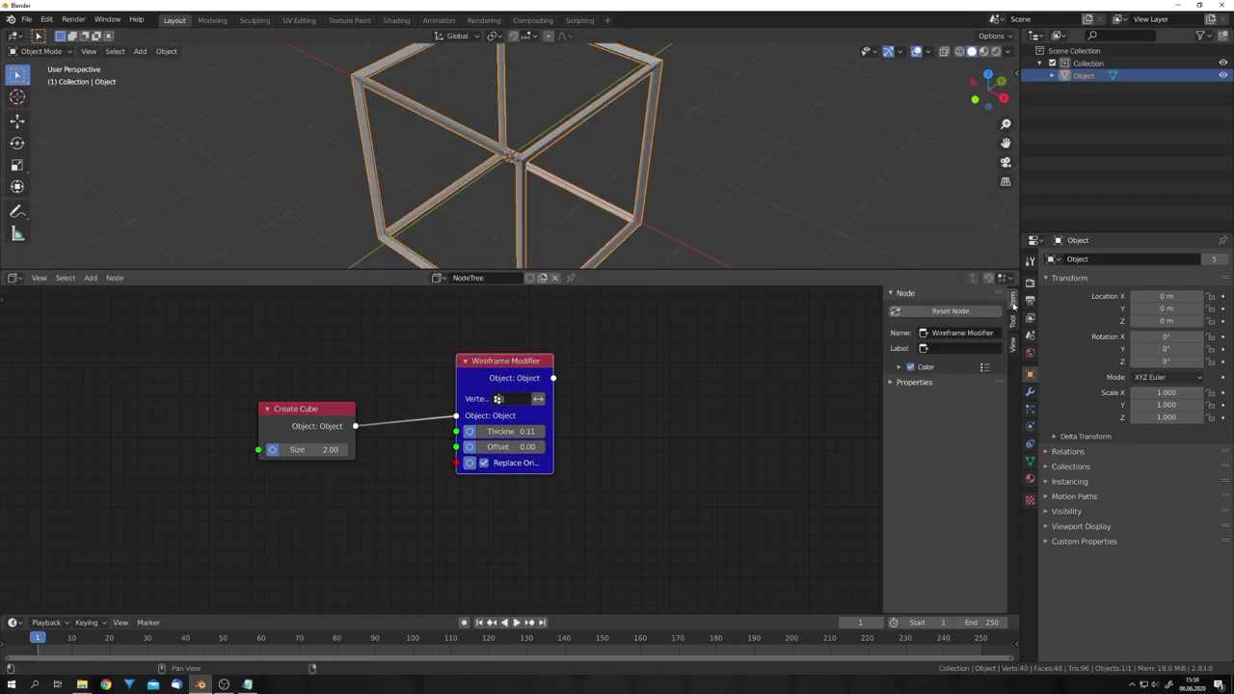
{"action": "left_click", "coordinate": [911, 381]}
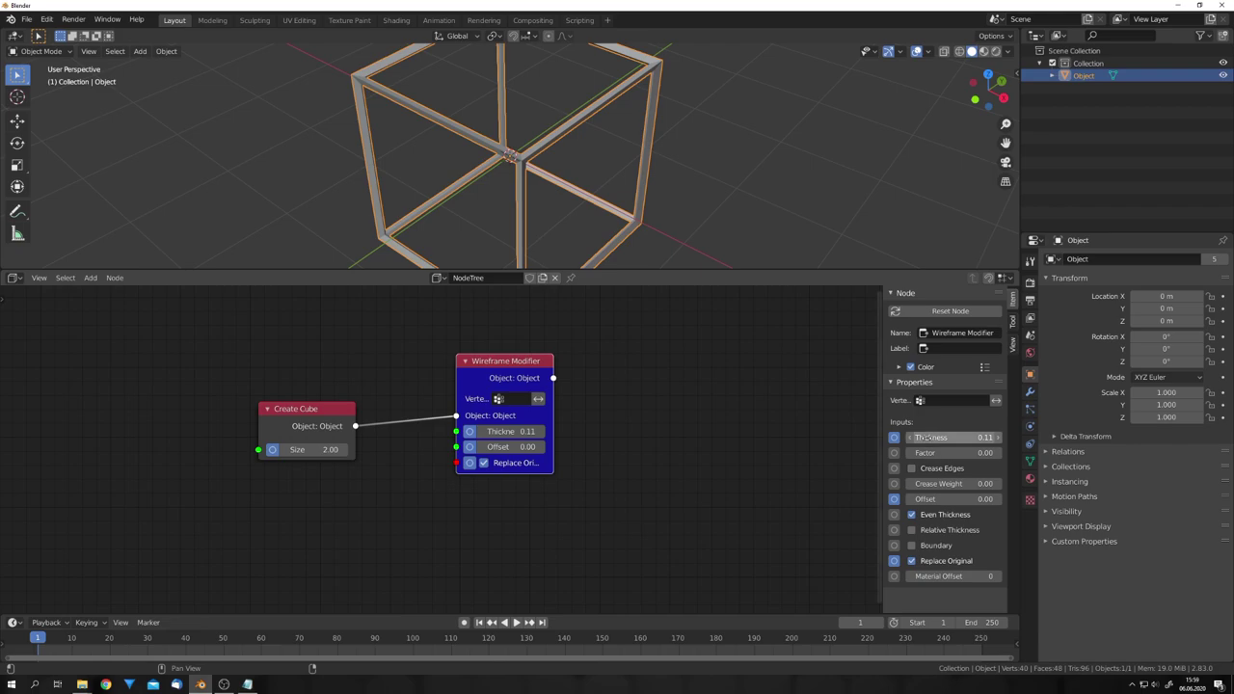
{"action": "left_click_drag", "start_coordinate": [884, 439], "coordinate": [837, 438]}
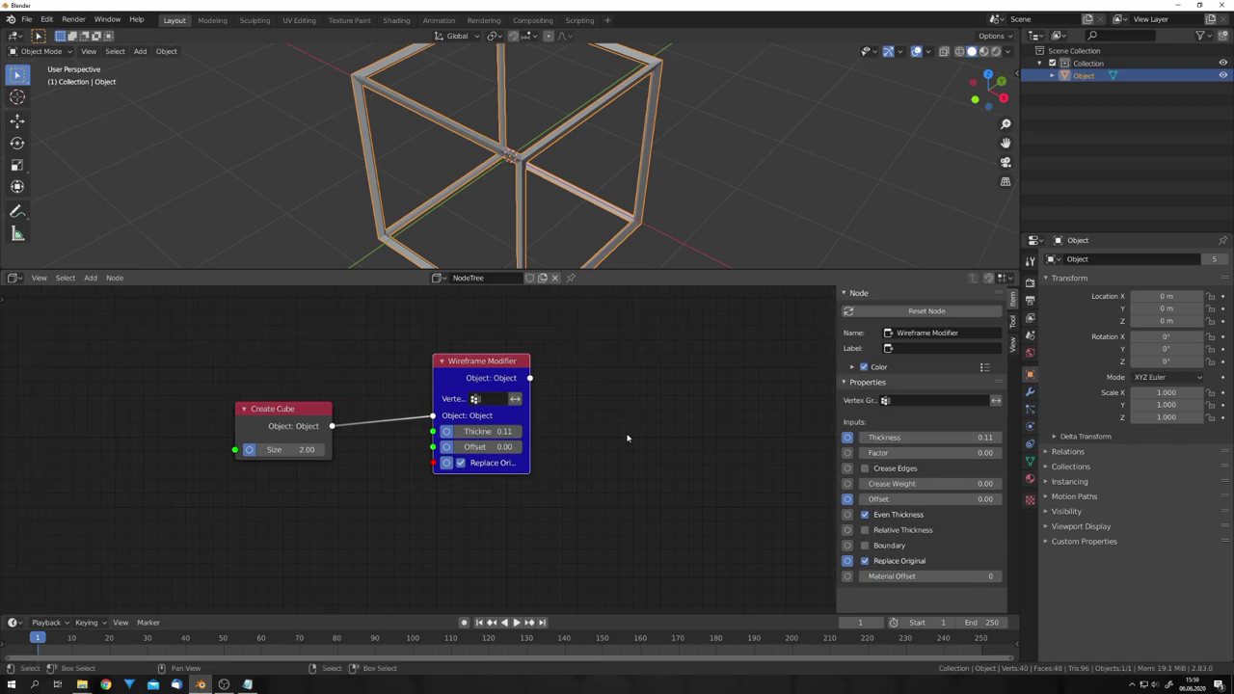
Add an Array Modifier node fed by the Wireframe Modifier node and preview the array.
{"action": "middle_click_drag", "start_coordinate": [602, 424], "coordinate": [445, 432]}
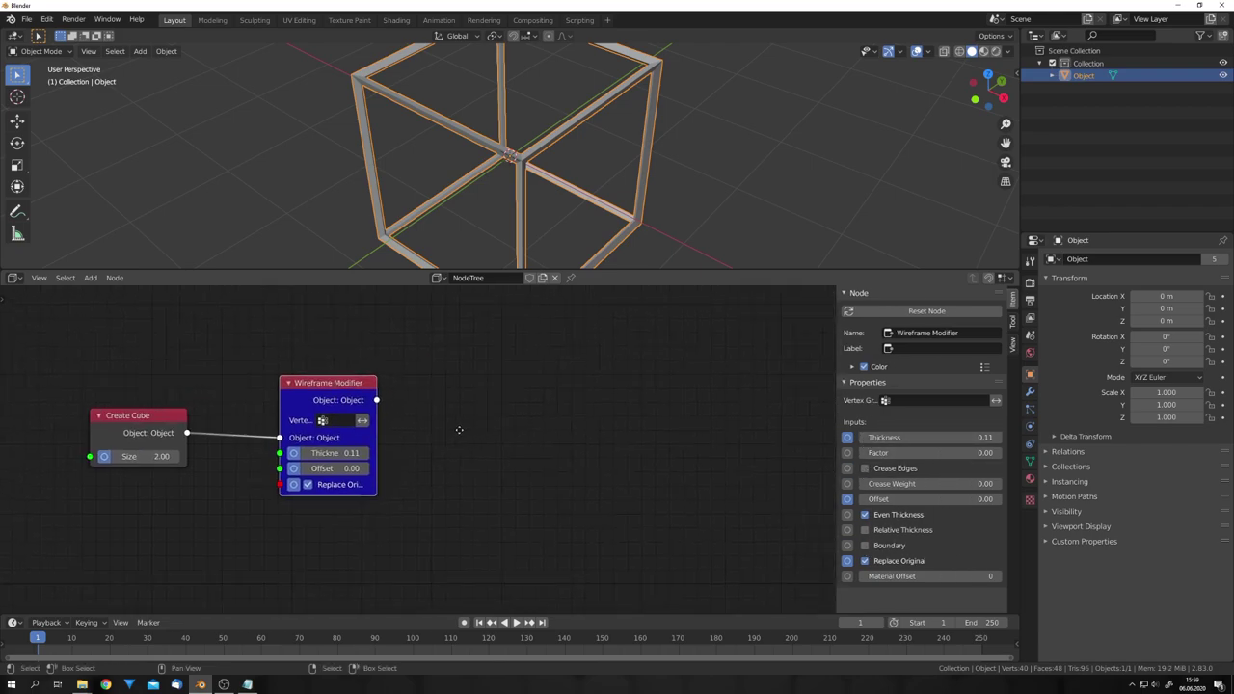
{"action": "key", "text": "shift+a"}
{"action": "left_click", "coordinate": [473, 421]}
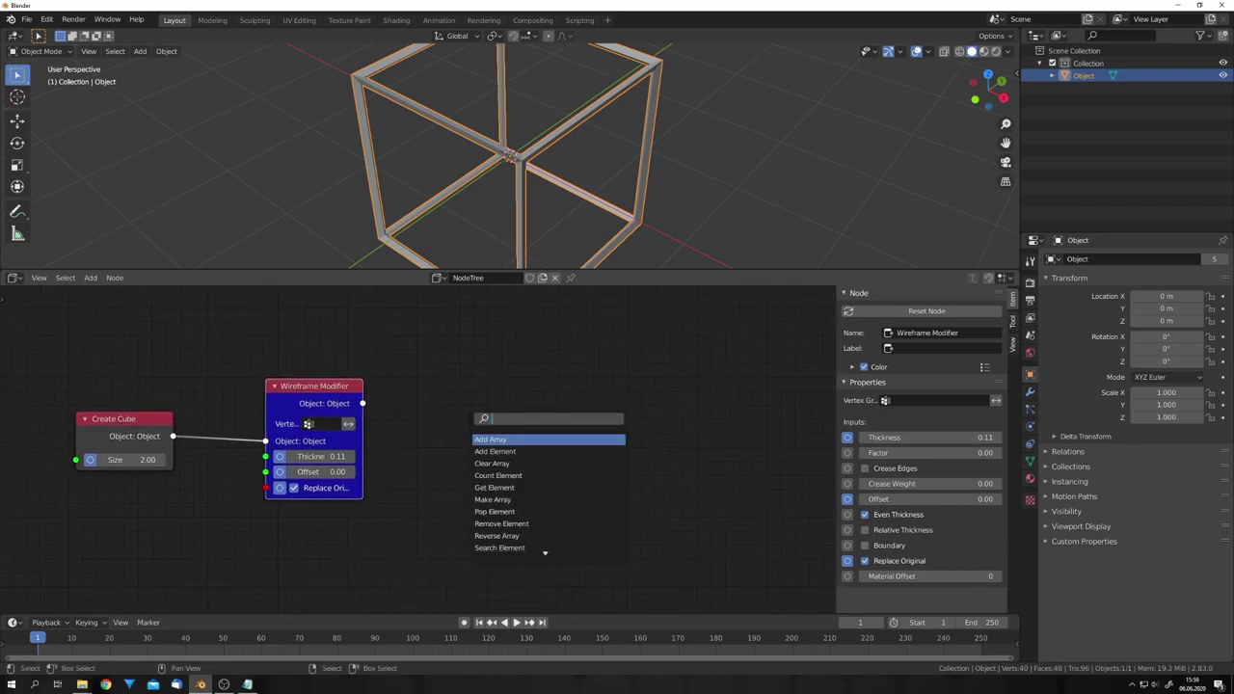
{"action": "type", "text": "arr"}
{"action": "left_click", "coordinate": [523, 488]}
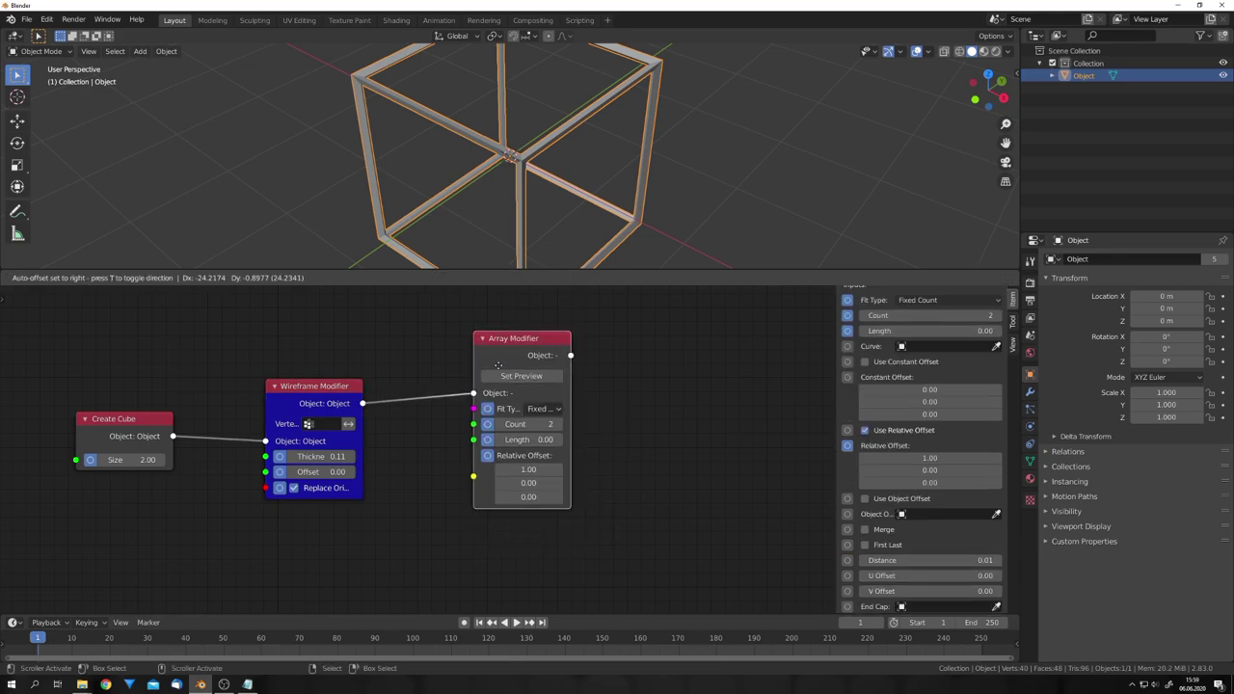
{"action": "left_click", "coordinate": [522, 378]}
{"action": "left_click", "coordinate": [522, 376]}
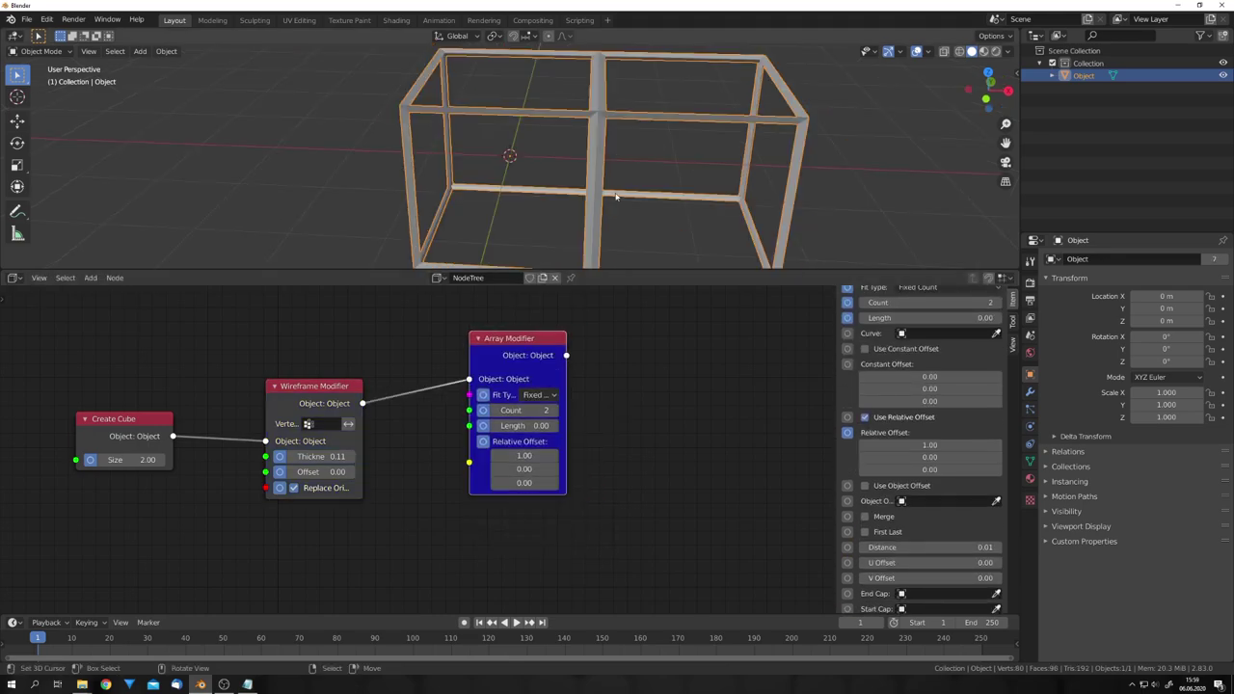
Expose all hidden inputs of the Array Modifier node, from Curve through Start Cap, on the node itself.
{"action": "scroll", "coordinate": [849, 463], "scroll_direction": "down", "scroll_amount": 1}
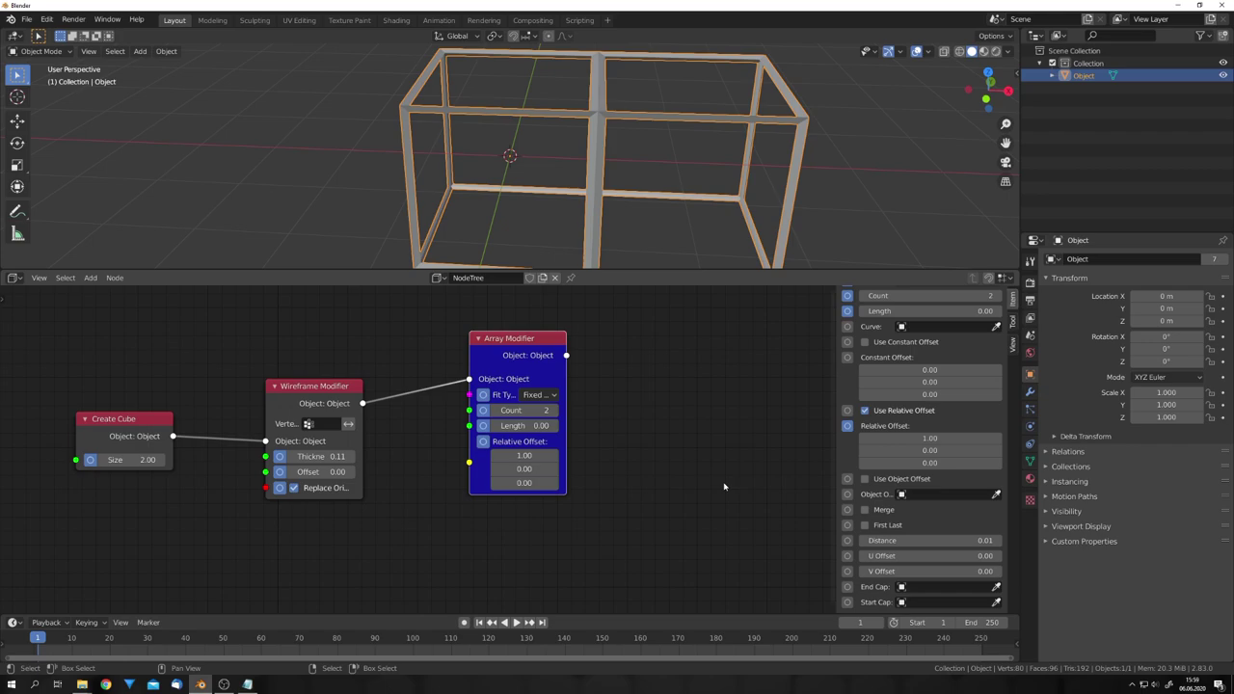
{"action": "left_click_drag", "start_coordinate": [513, 357], "coordinate": [530, 362]}
{"action": "left_click_drag", "start_coordinate": [848, 479], "coordinate": [847, 603]}
{"action": "left_click", "coordinate": [847, 409]}
{"action": "left_click_drag", "start_coordinate": [847, 358], "coordinate": [847, 328]}
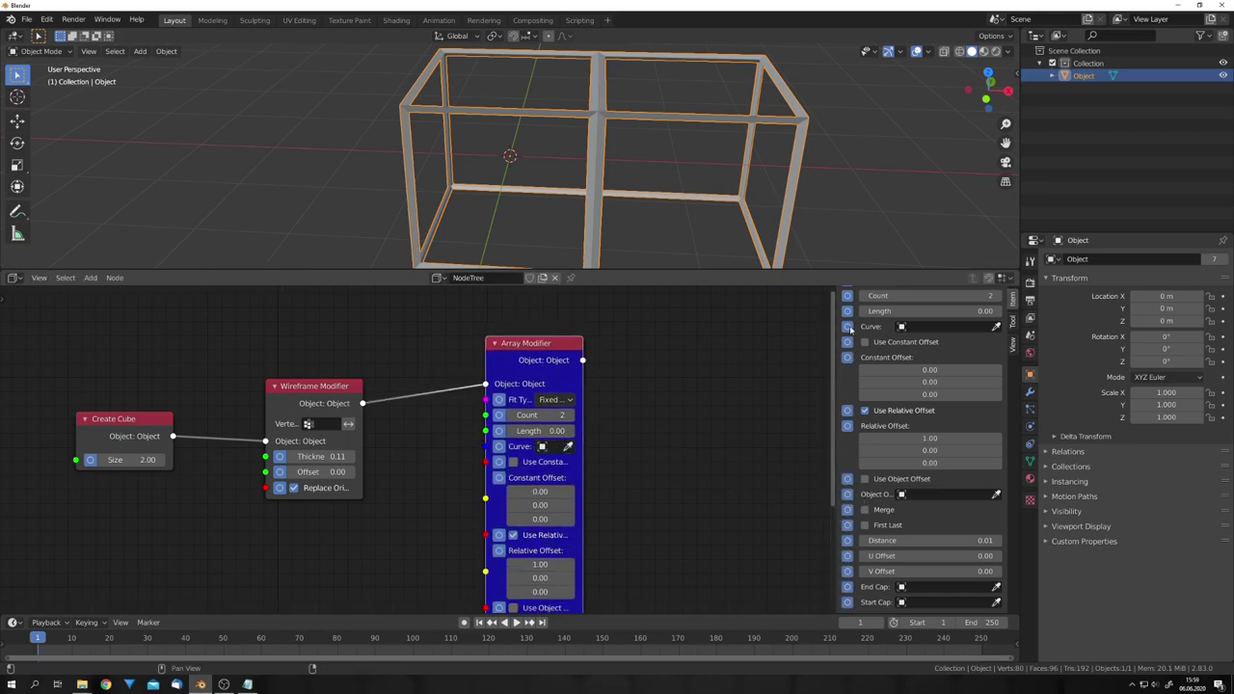
Widen the Array Modifier node so its labels are readable and move it higher in the node tree.
{"action": "scroll", "coordinate": [852, 352], "scroll_direction": "up", "scroll_amount": 3}
{"action": "scroll", "coordinate": [558, 458], "scroll_direction": "down", "scroll_amount": 6}
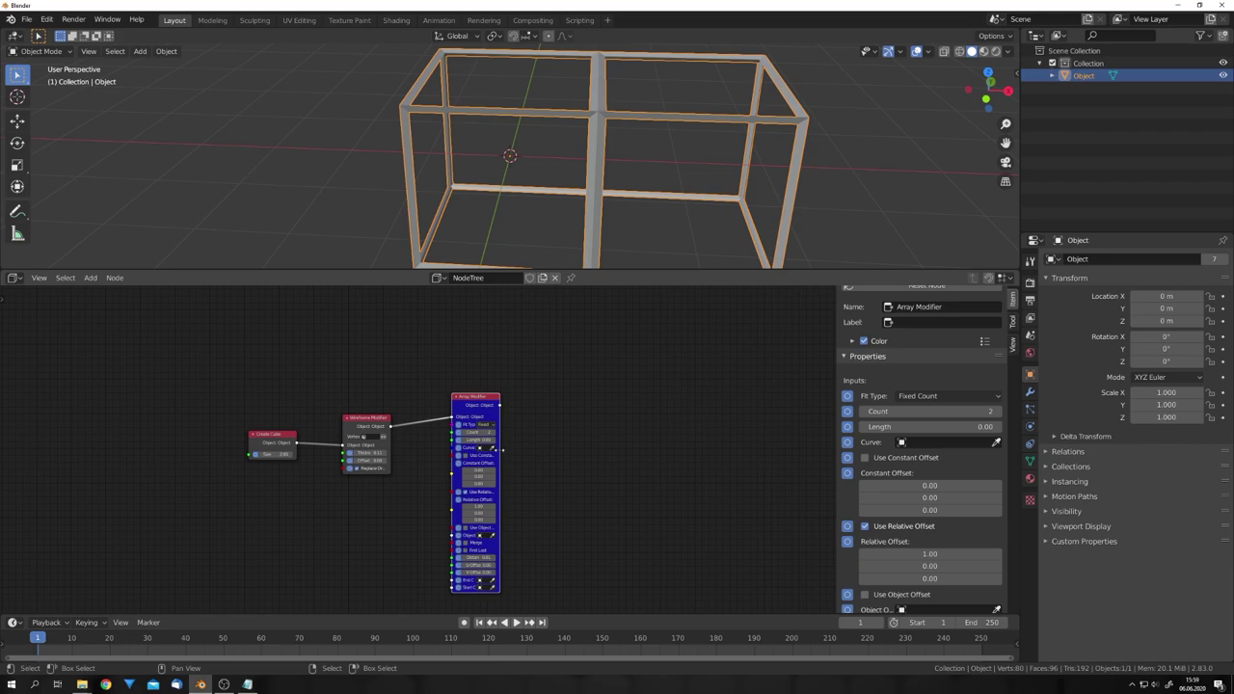
{"action": "left_click_drag", "start_coordinate": [500, 451], "coordinate": [556, 450]}
{"action": "left_click_drag", "start_coordinate": [498, 404], "coordinate": [475, 329]}
Disable Use Relative Offset and enable Use Object Offset on the Array Modifier node.
{"action": "scroll", "coordinate": [488, 411], "scroll_direction": "up", "scroll_amount": 6}
{"action": "middle_click_drag", "start_coordinate": [484, 403], "coordinate": [456, 455]}
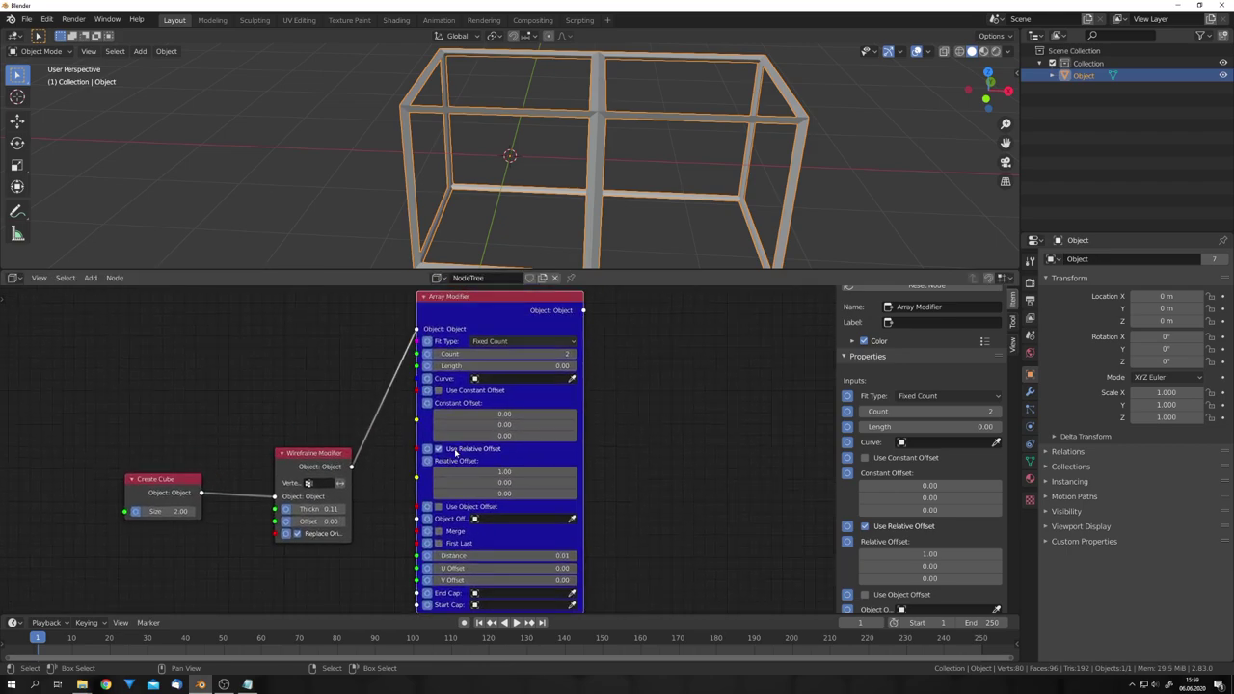
{"action": "left_click", "coordinate": [456, 452]}
{"action": "scroll", "coordinate": [469, 460], "scroll_direction": "down", "scroll_amount": 2, "text": "shift"}
{"action": "left_click", "coordinate": [470, 460]}
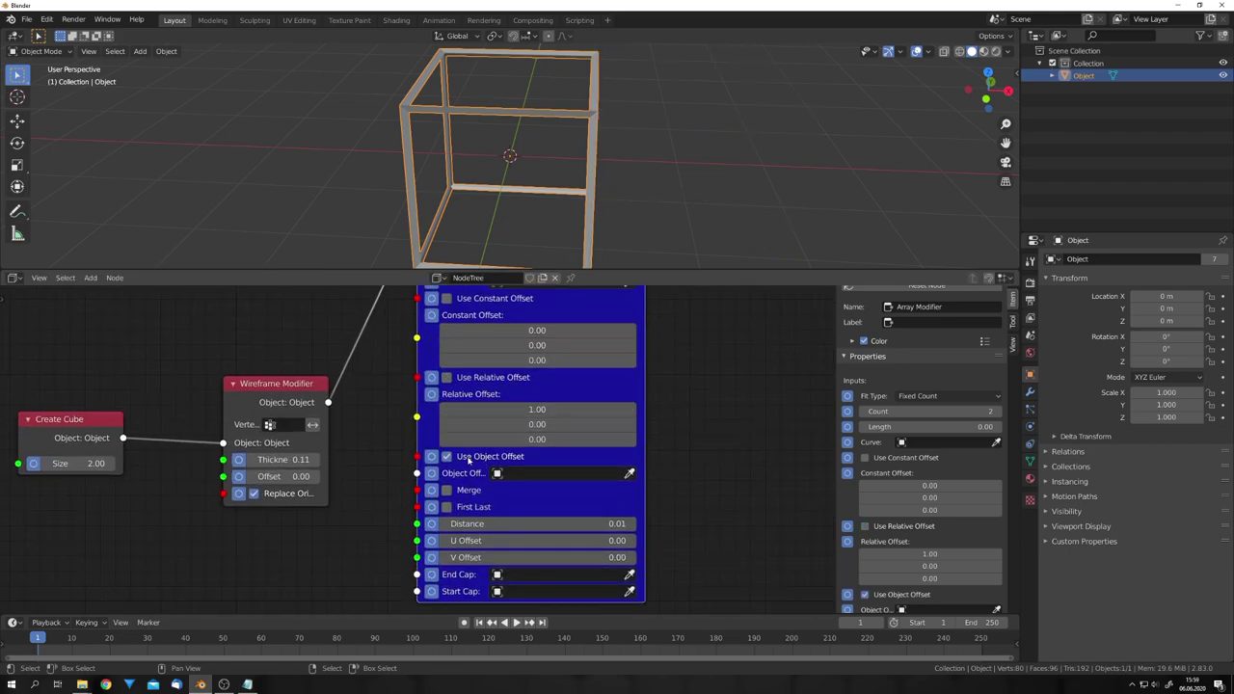
Add an Empty input node below the Create Cube node and preview it.
{"action": "scroll", "coordinate": [470, 459], "scroll_direction": "down", "scroll_amount": 5}
{"action": "middle_click_drag", "start_coordinate": [342, 522], "coordinate": [430, 436]}
{"action": "key", "text": "shift+a"}
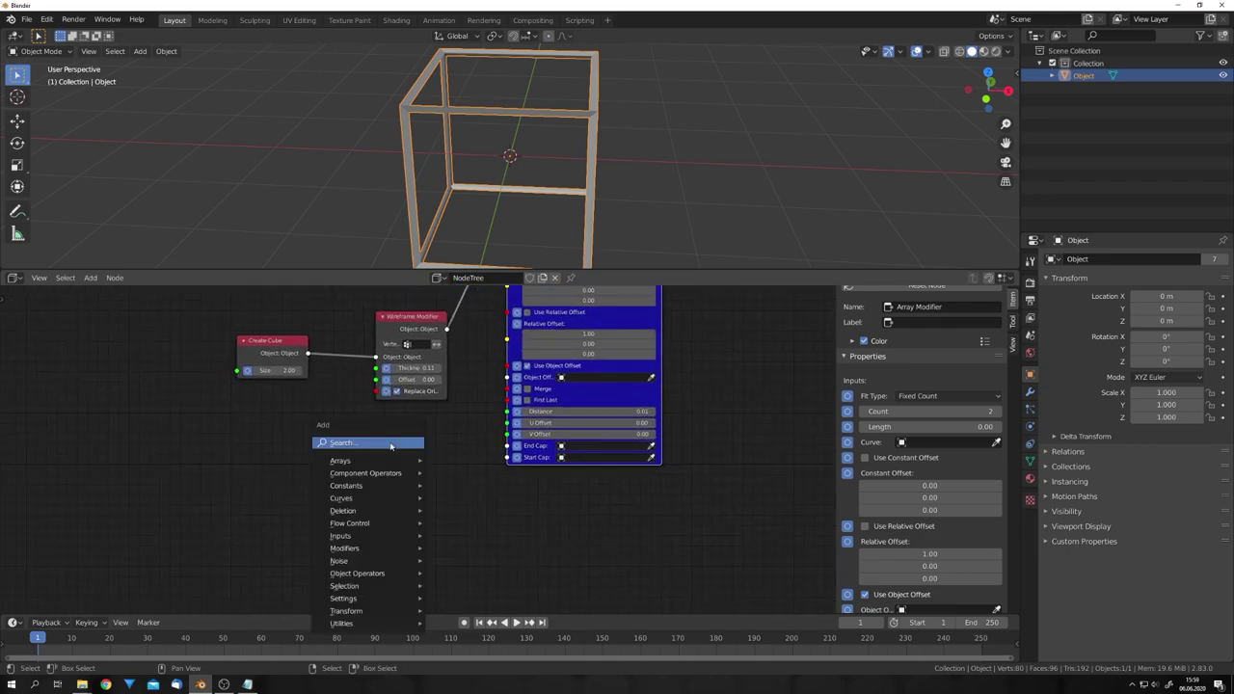
{"action": "mouse_move", "coordinate": [357, 533]}
{"action": "left_click", "coordinate": [472, 511]}
{"action": "left_click", "coordinate": [313, 466]}
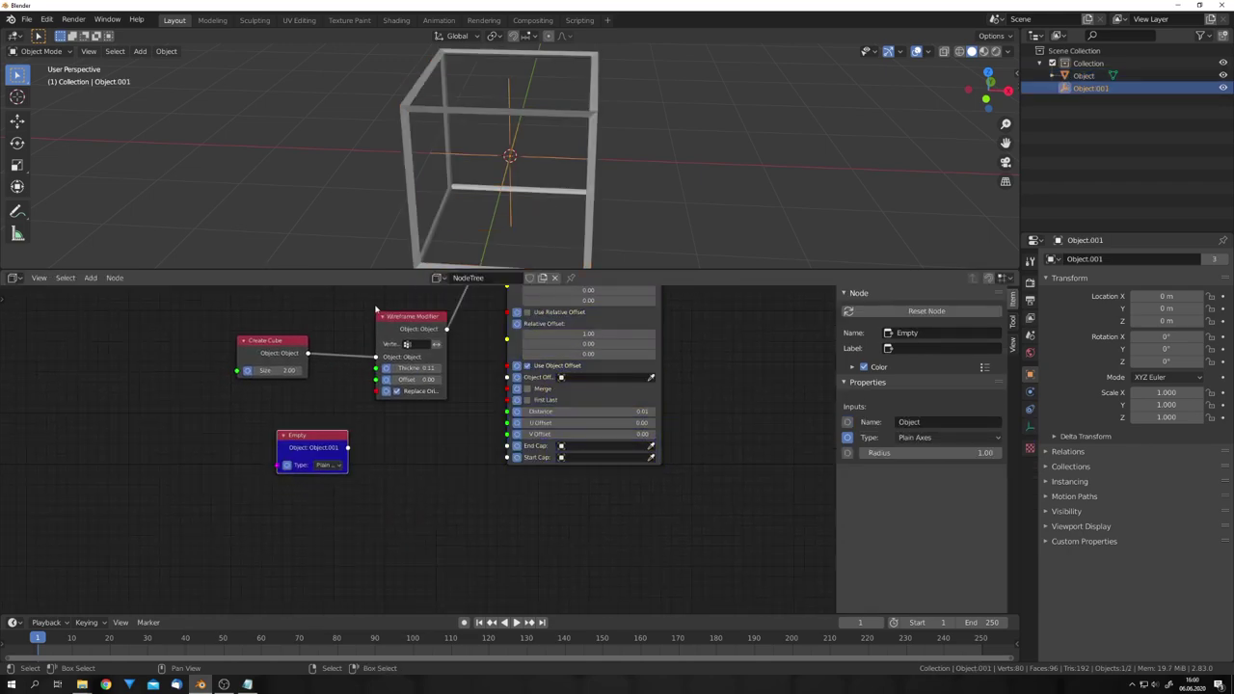
Name the empty object Empty and connect its node to the Array Modifier's Object Offset input, with Merge enabled.
{"action": "scroll", "coordinate": [549, 208], "scroll_direction": "up", "scroll_amount": 6}
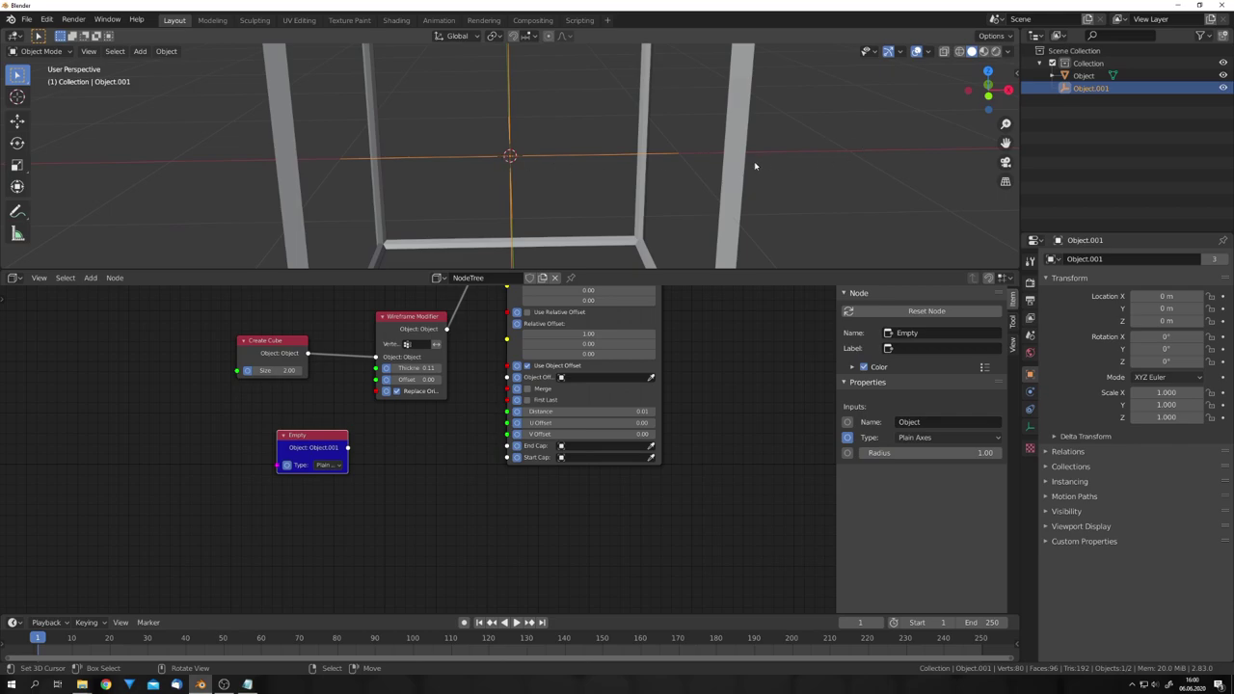
{"action": "middle_click_drag", "start_coordinate": [694, 502], "coordinate": [655, 524]}
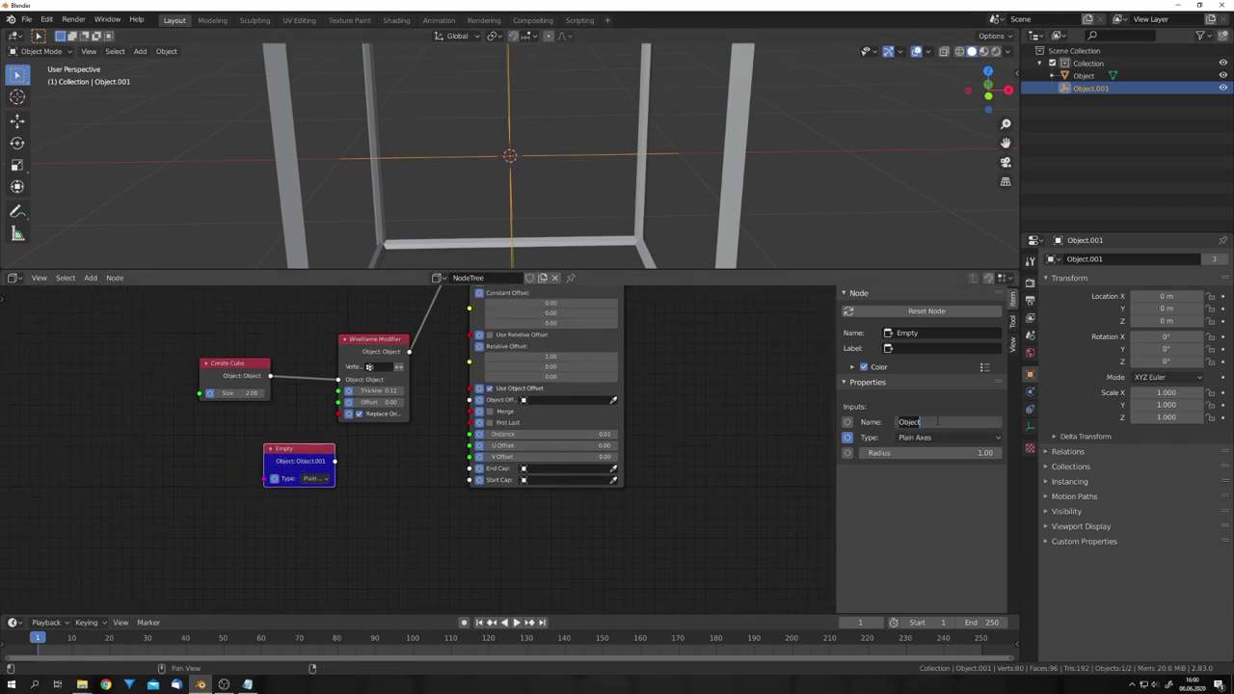
{"action": "left_click_drag", "start_coordinate": [265, 481], "coordinate": [469, 399]}
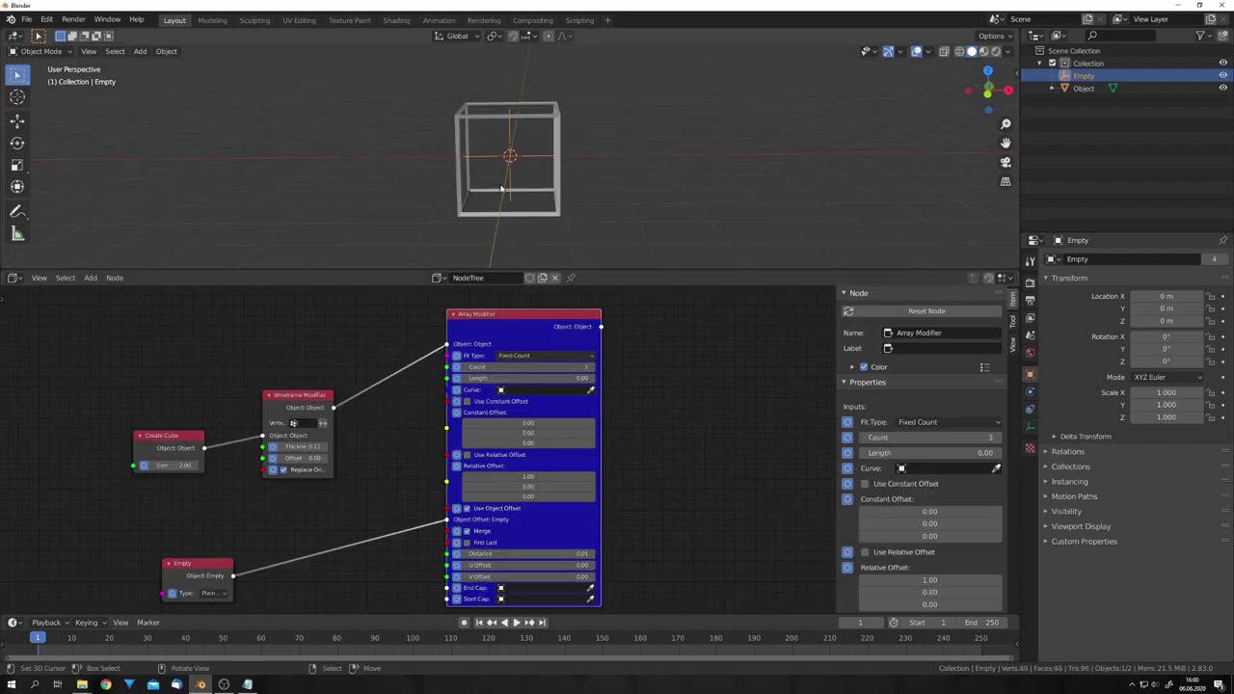
{"action": "middle_click_drag", "start_coordinate": [501, 189], "coordinate": [527, 195]}
{"action": "key", "text": "g"}
{"action": "right_click", "coordinate": [531, 173]}
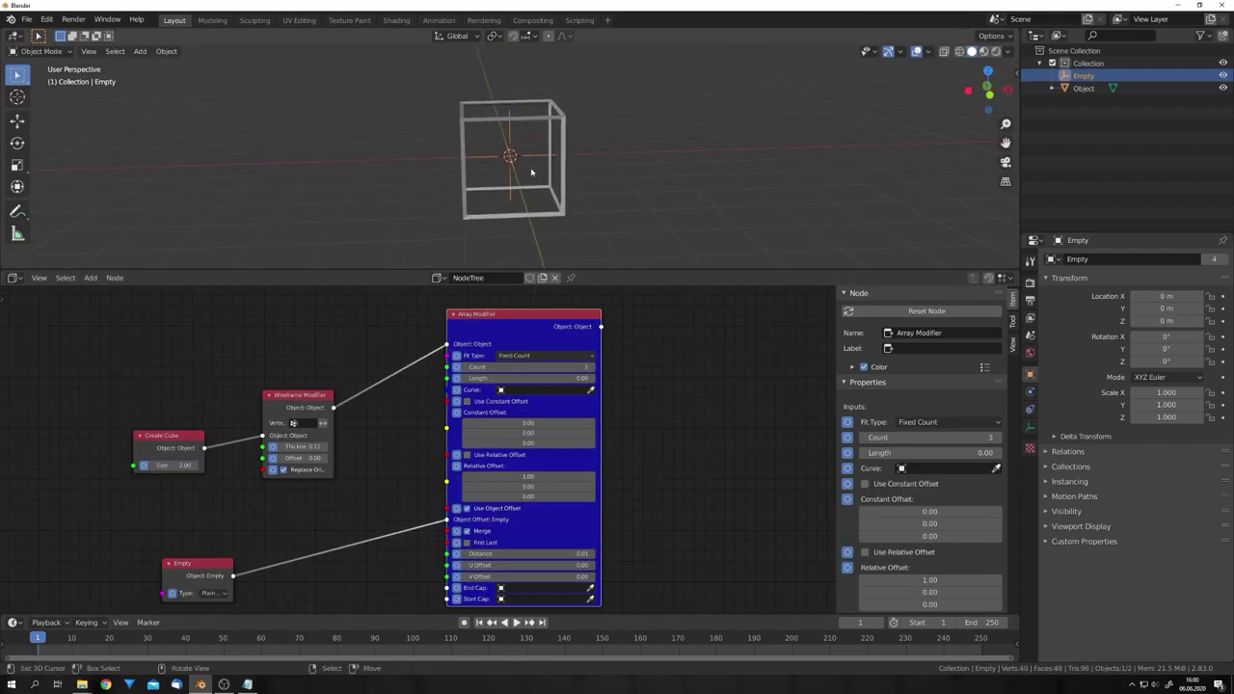
Set the array count to 2 and insert a Local Transform node between the Empty and Array Modifier nodes.
{"action": "left_click", "coordinate": [591, 369]}
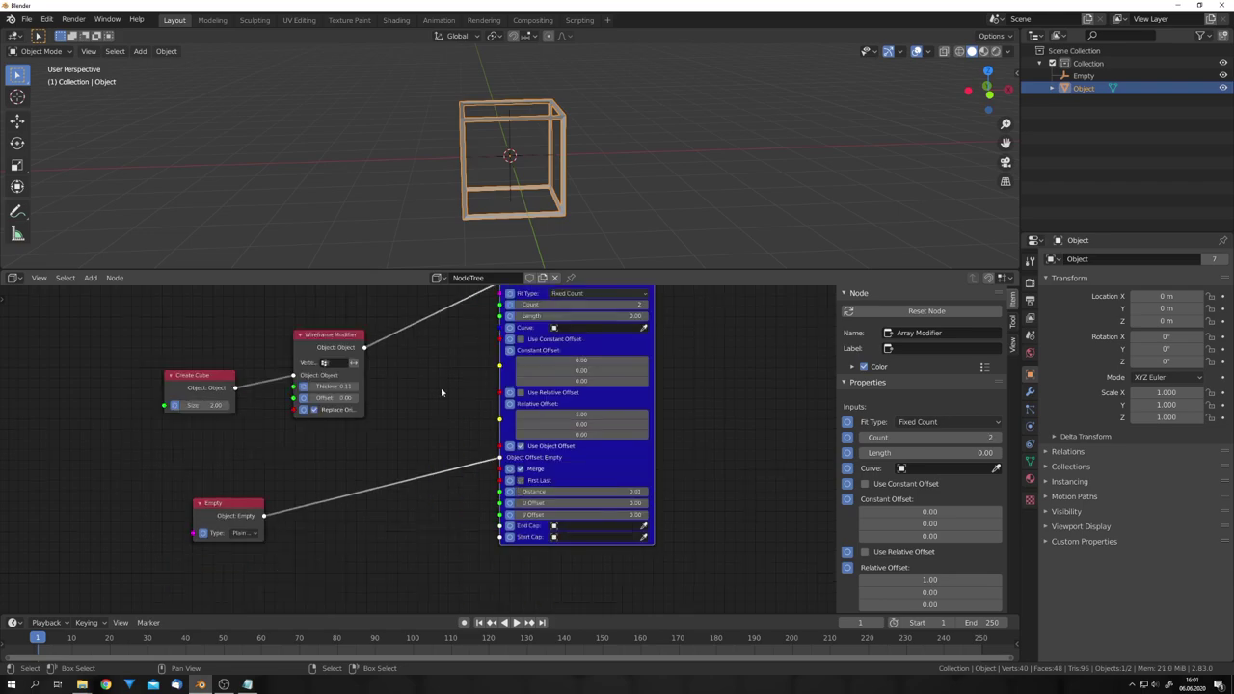
{"action": "key", "text": "ctrl+a"}
{"action": "type", "text": "tran"}
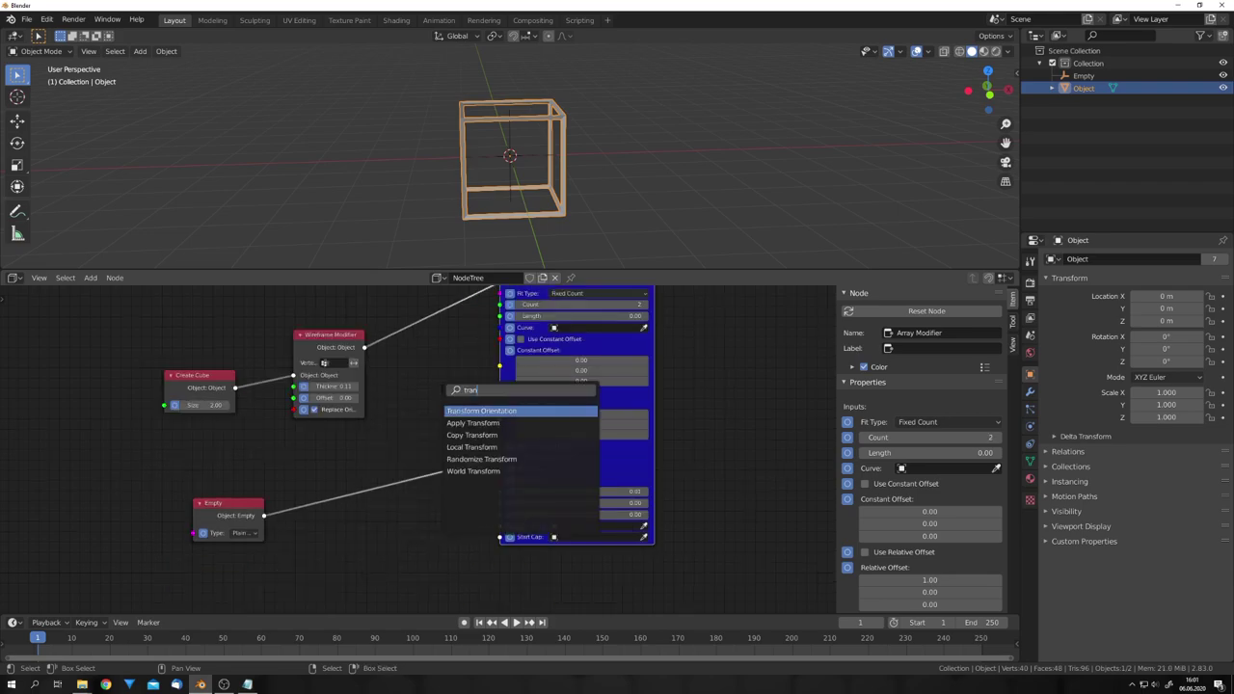
{"action": "left_click", "coordinate": [475, 447]}
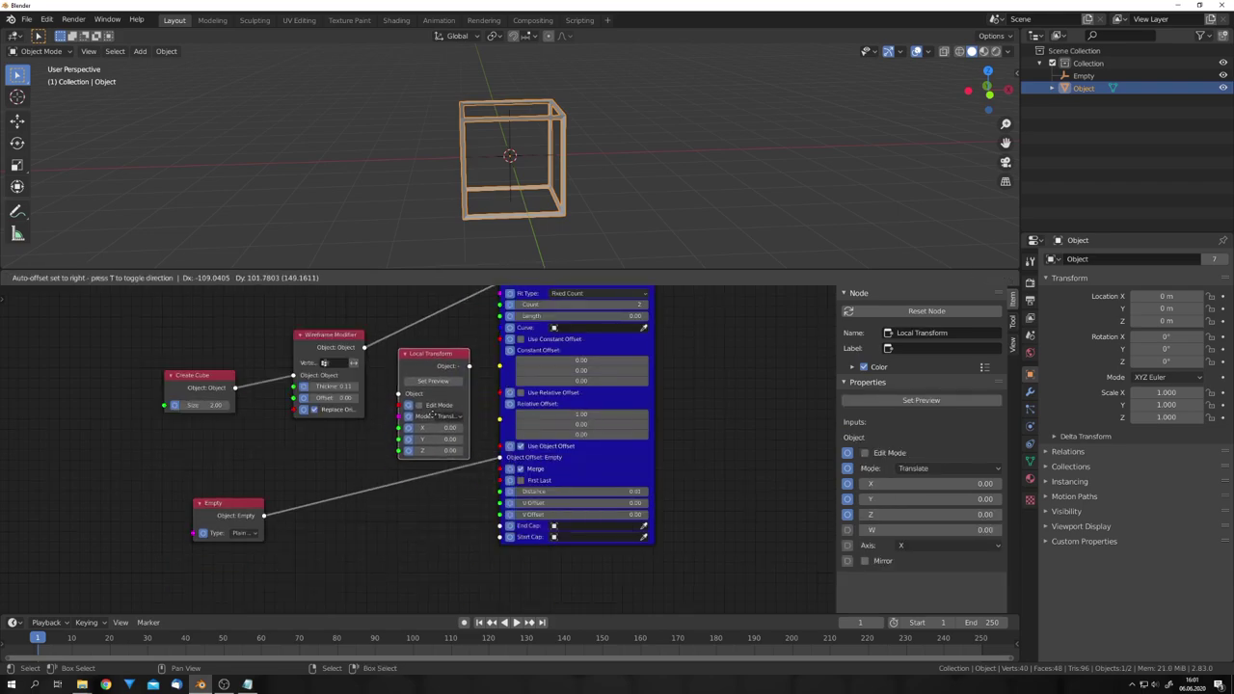
{"action": "left_click", "coordinate": [442, 446]}
{"action": "scroll", "coordinate": [452, 448], "scroll_direction": "up", "scroll_amount": 2}
{"action": "left_click_drag", "start_coordinate": [453, 448], "coordinate": [408, 432]}
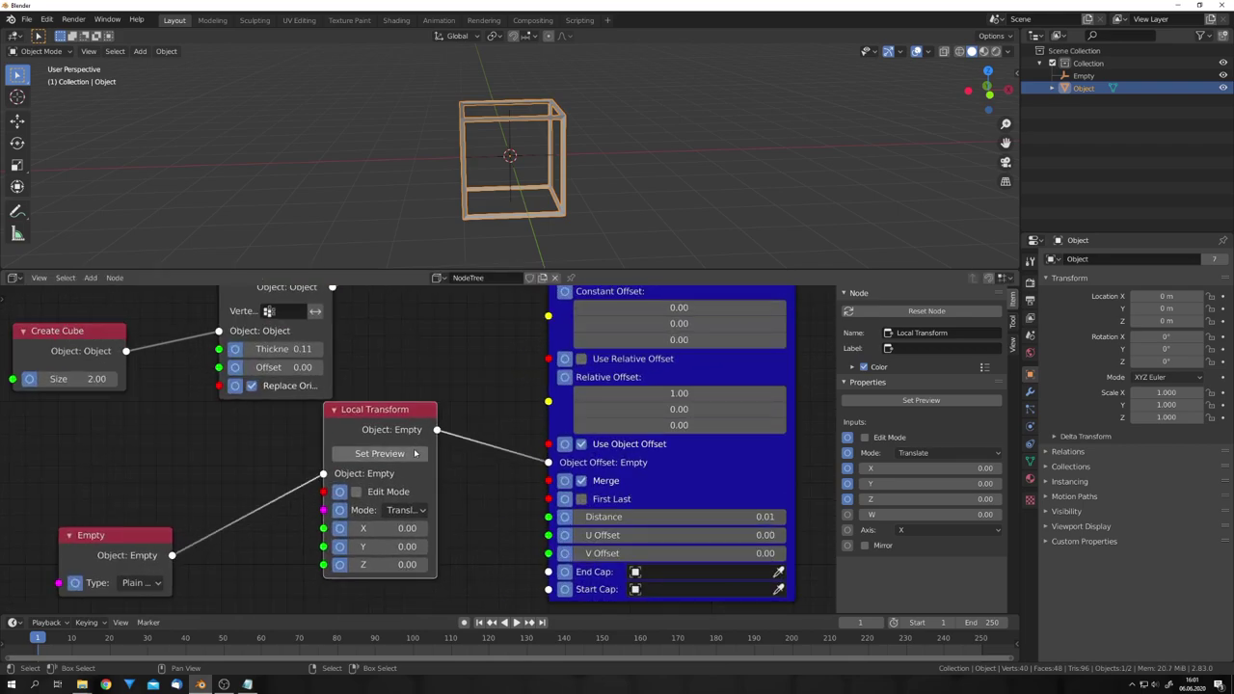
Preview the Local Transform node and widen it.
{"action": "left_click", "coordinate": [393, 452]}
{"action": "middle_click_drag", "start_coordinate": [540, 188], "coordinate": [497, 183]}
{"action": "scroll", "coordinate": [496, 183], "scroll_direction": "up", "scroll_amount": 3}
{"action": "left_click_drag", "start_coordinate": [433, 453], "coordinate": [493, 453]}
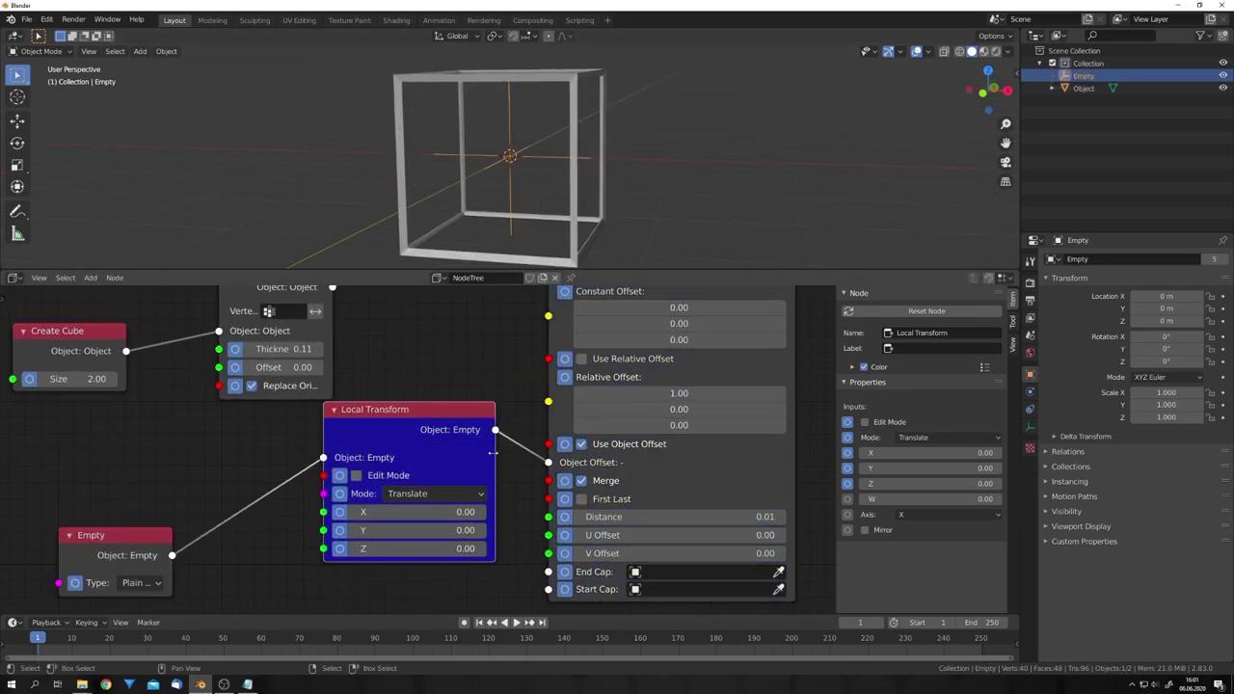
Set the Local Transform node's mode to Scale.
{"action": "left_click_drag", "start_coordinate": [433, 501], "coordinate": [424, 487]}
{"action": "left_click", "coordinate": [424, 486]}
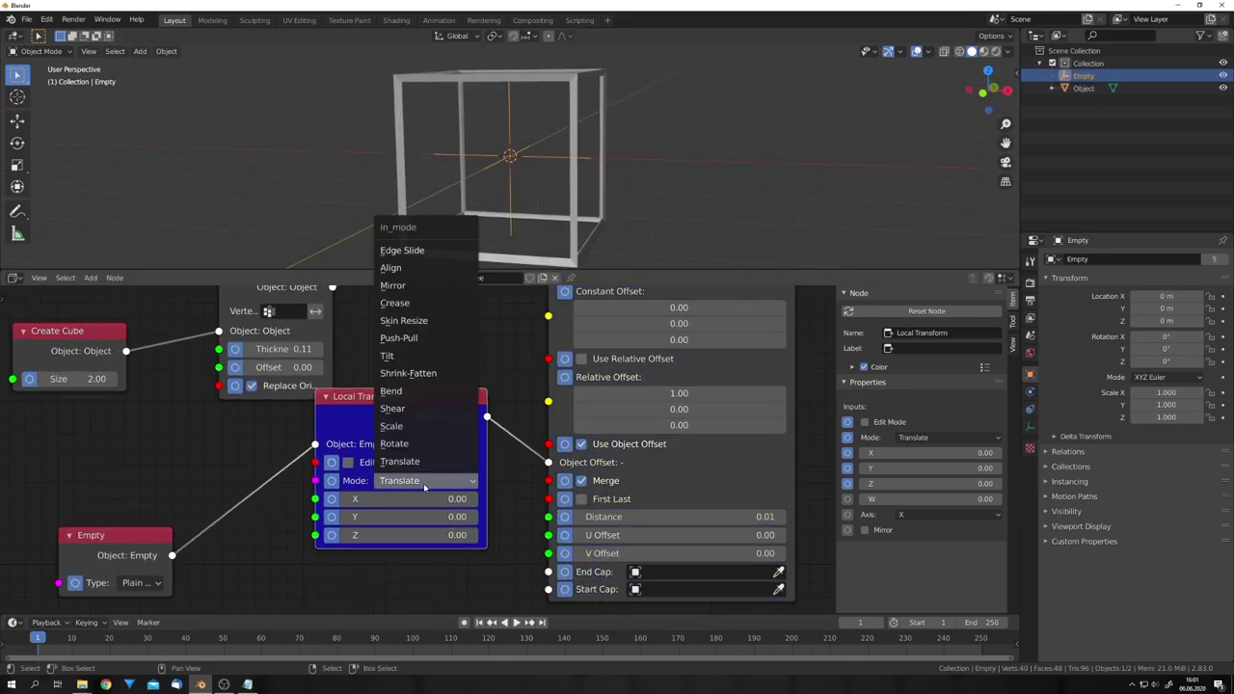
{"action": "left_click", "coordinate": [415, 427]}
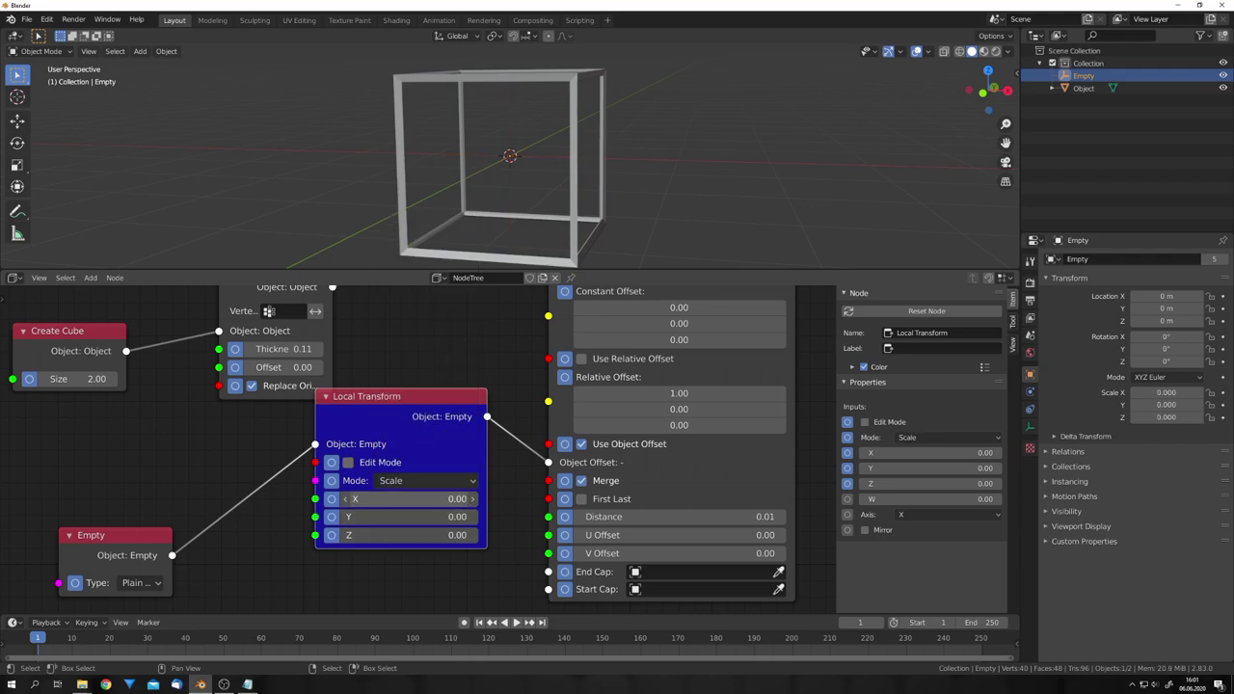
Set the Local Transform node's X, Y and Z scale to 0.90 and preview the Array Modifier node.
{"action": "left_click_drag", "start_coordinate": [403, 499], "coordinate": [472, 535]}
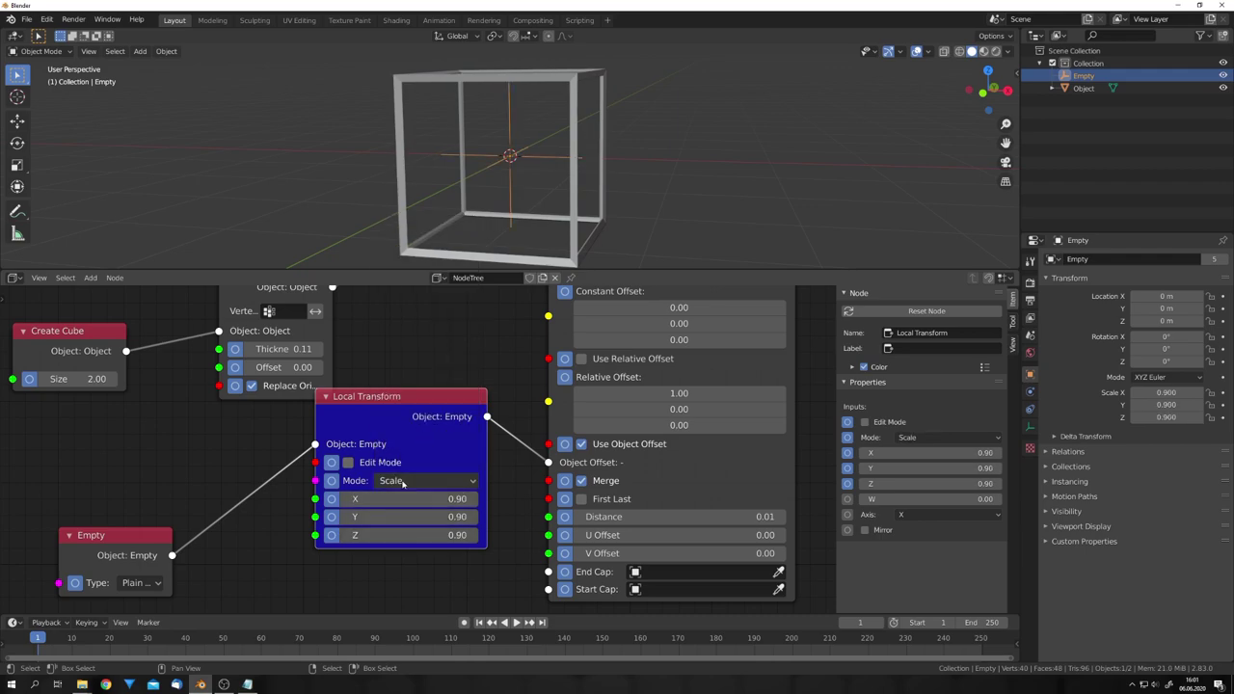
{"action": "middle_click_drag", "start_coordinate": [522, 352], "coordinate": [415, 478]}
{"action": "scroll", "coordinate": [414, 478], "scroll_direction": "down", "scroll_amount": 6}
{"action": "left_click", "coordinate": [518, 338]}
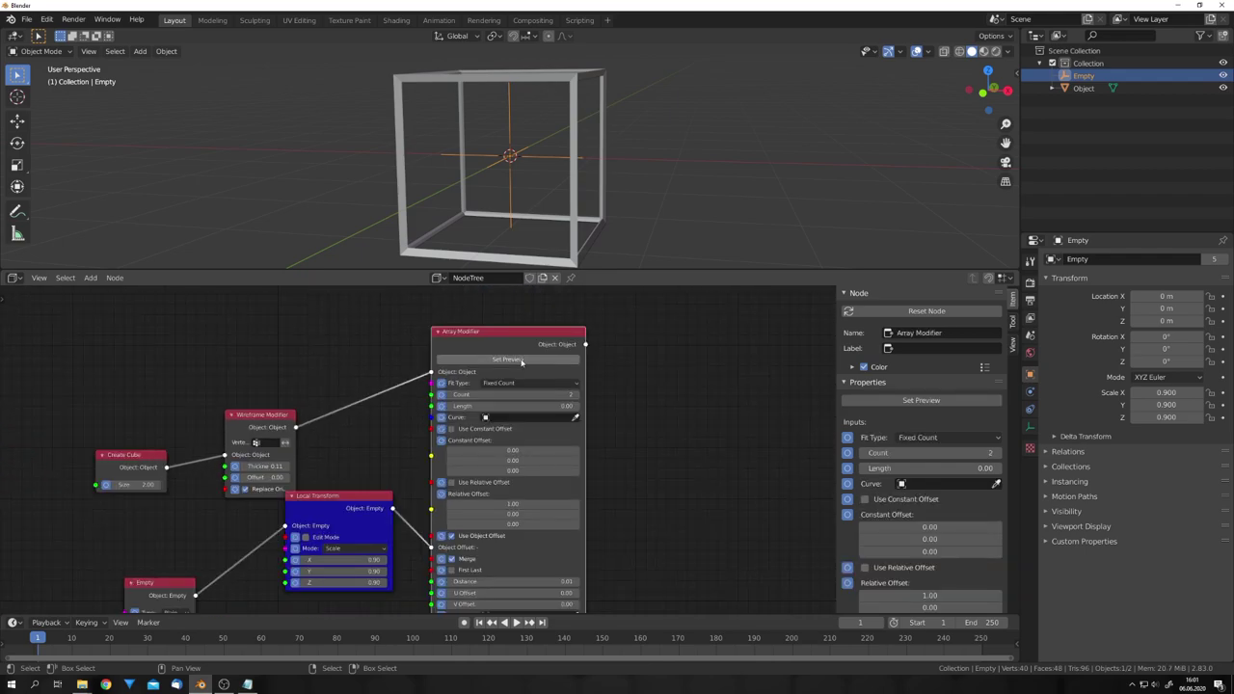
{"action": "left_click", "coordinate": [522, 362]}
{"action": "left_click_drag", "start_coordinate": [502, 334], "coordinate": [521, 321]}
{"action": "middle_click_drag", "start_coordinate": [498, 171], "coordinate": [533, 219]}
{"action": "scroll", "coordinate": [531, 202], "scroll_direction": "up", "scroll_amount": 1}
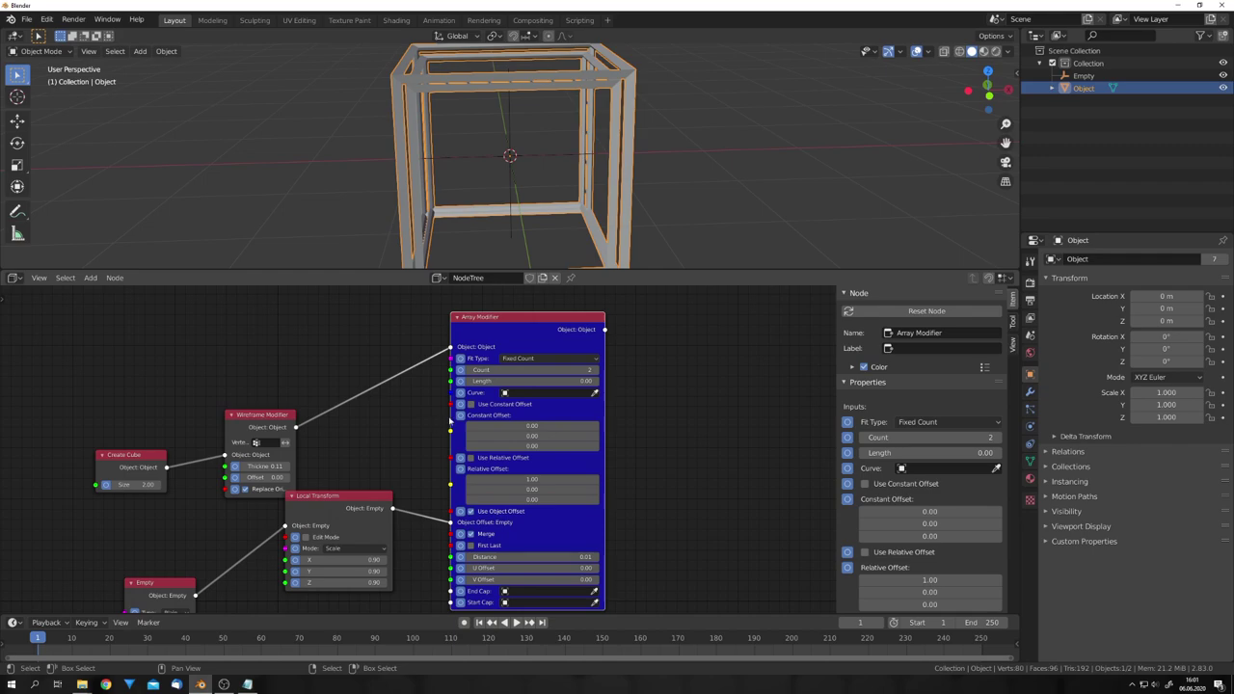
Raise the Array Modifier's count to 12 and reduce the Wireframe Modifier's thickness to 0.03.
{"action": "left_click_drag", "start_coordinate": [578, 370], "coordinate": [595, 370]}
{"action": "left_click_drag", "start_coordinate": [578, 370], "coordinate": [575, 370]}
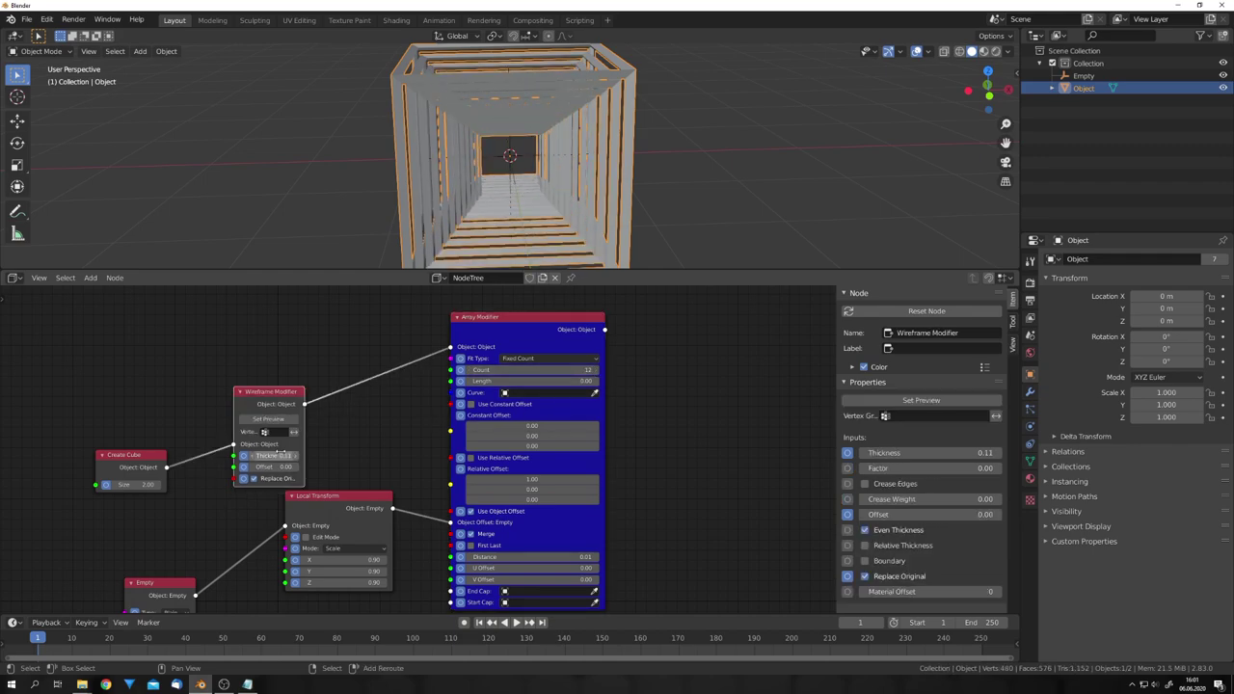
{"action": "left_click_drag", "start_coordinate": [265, 455], "coordinate": [249, 455]}
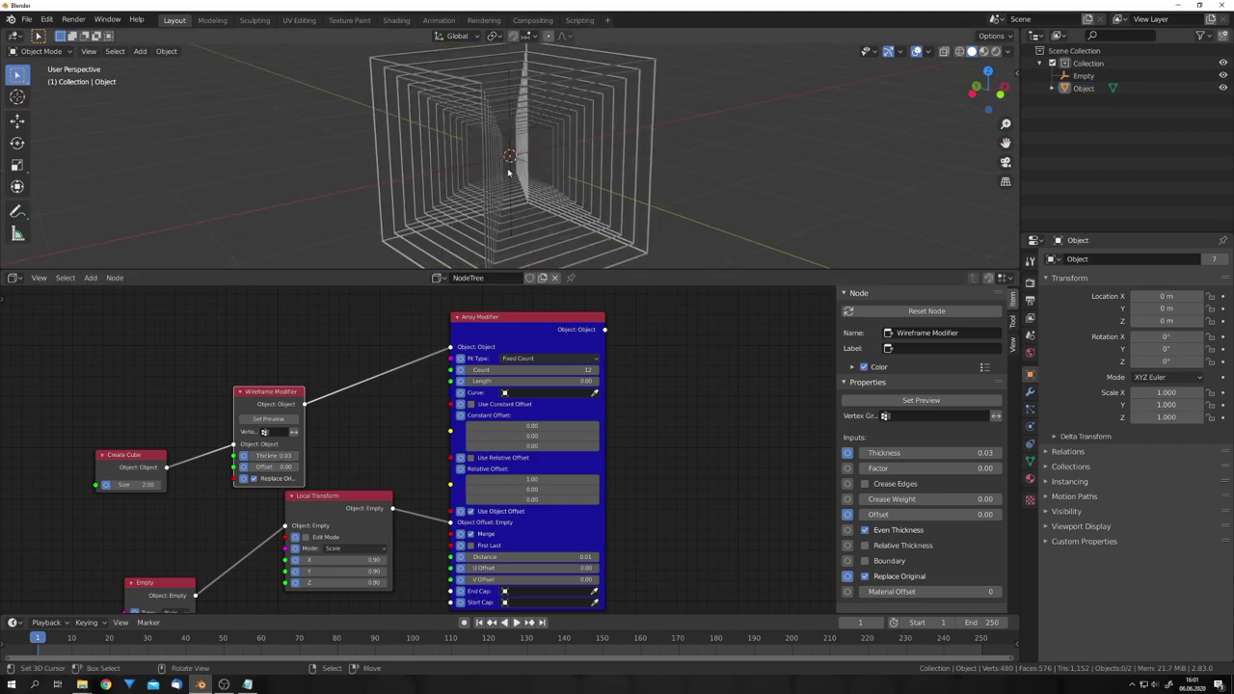
{"action": "scroll", "coordinate": [510, 175], "scroll_direction": "down", "scroll_amount": 6}
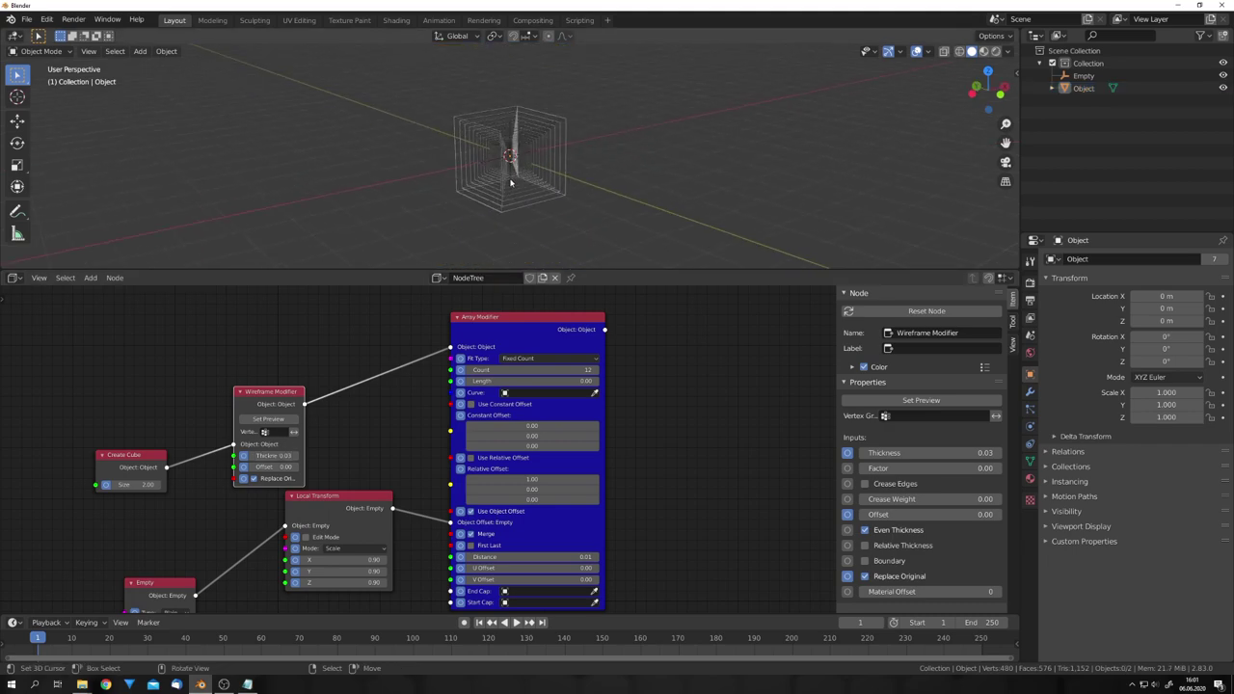
{"action": "middle_click_drag", "start_coordinate": [509, 179], "coordinate": [571, 182]}
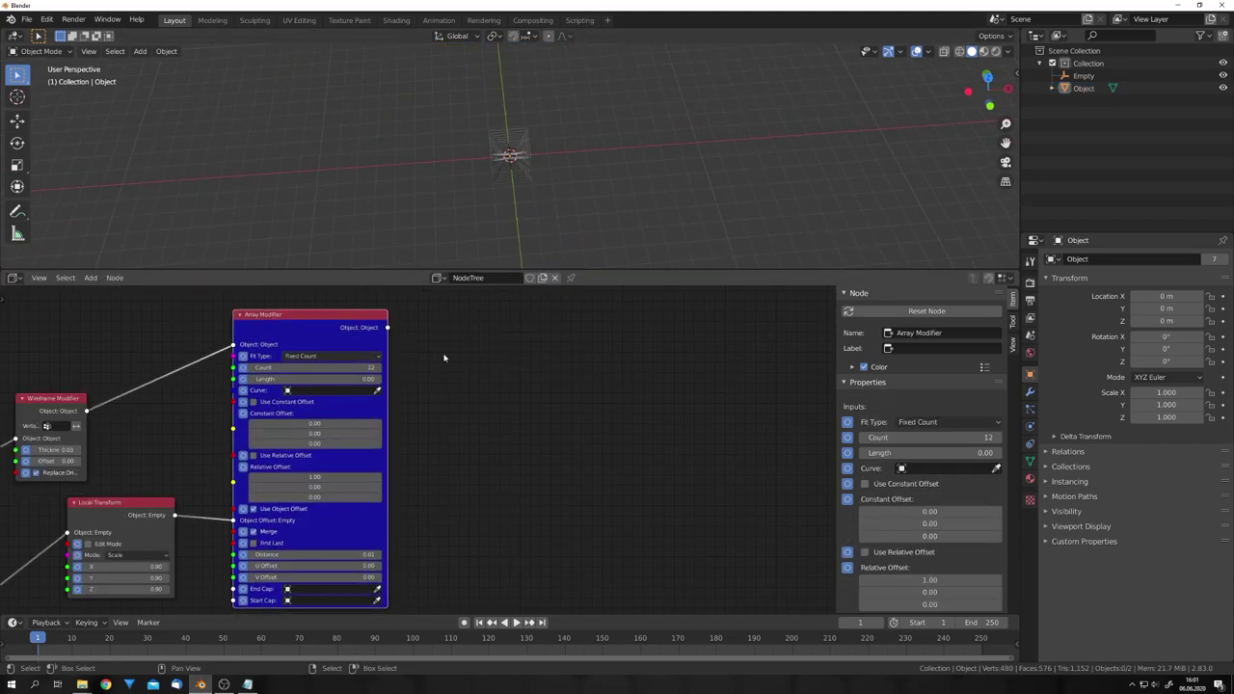
Add a second Local Transform node after the Array Modifier and connect the array's object output to it.
{"action": "key", "text": "shift+a"}
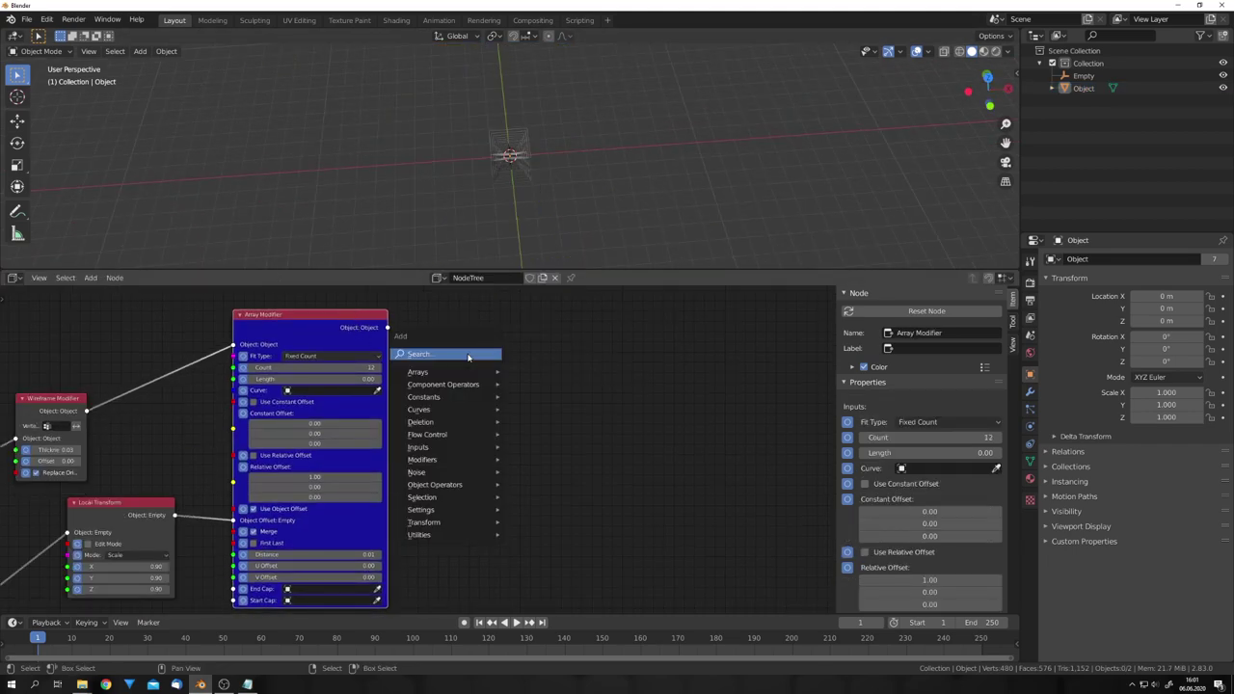
{"action": "left_click", "coordinate": [468, 355]}
{"action": "type", "text": "tran"}
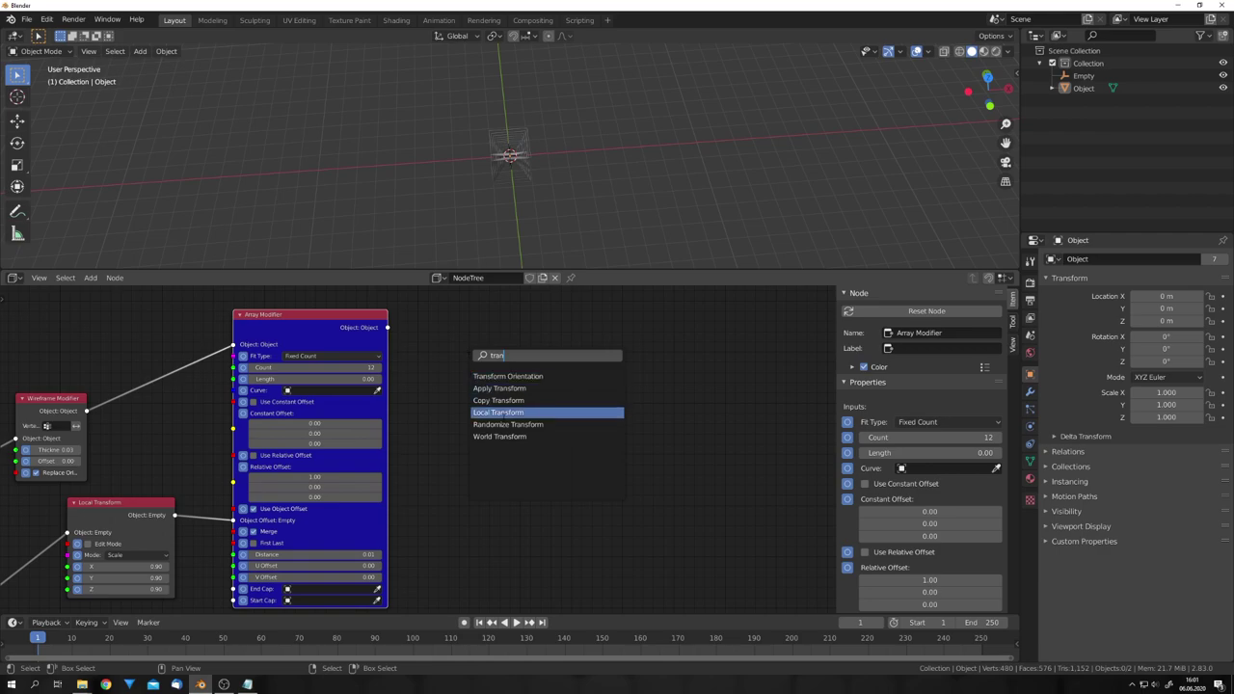
{"action": "left_click", "coordinate": [498, 412]}
{"action": "left_click", "coordinate": [502, 330]}
{"action": "left_click_drag", "start_coordinate": [387, 329], "coordinate": [472, 318]}
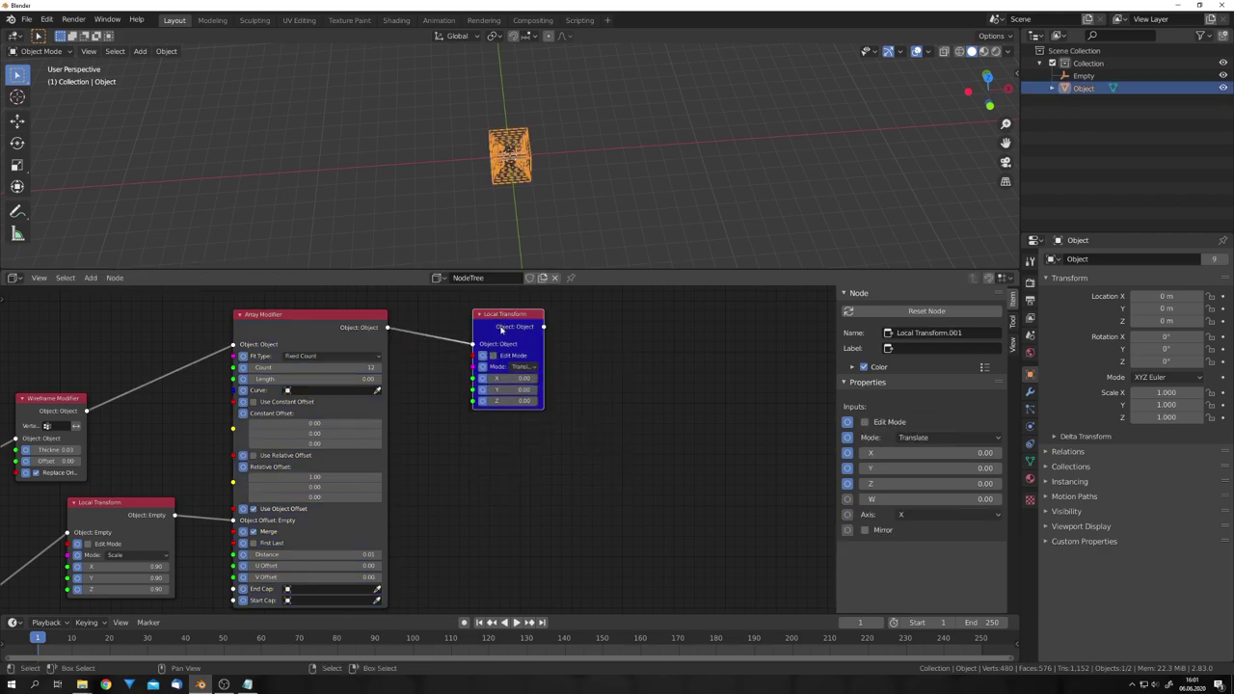
Set the new Local Transform node's X translation to 10.
{"action": "left_click", "coordinate": [506, 377]}
{"action": "type", "text": "10"}
{"action": "key", "text": "Return"}
Add a plane mesh at the world origin and scale it by 5.
{"action": "key", "text": "shift+a"}
{"action": "mouse_move", "coordinate": [536, 218]}
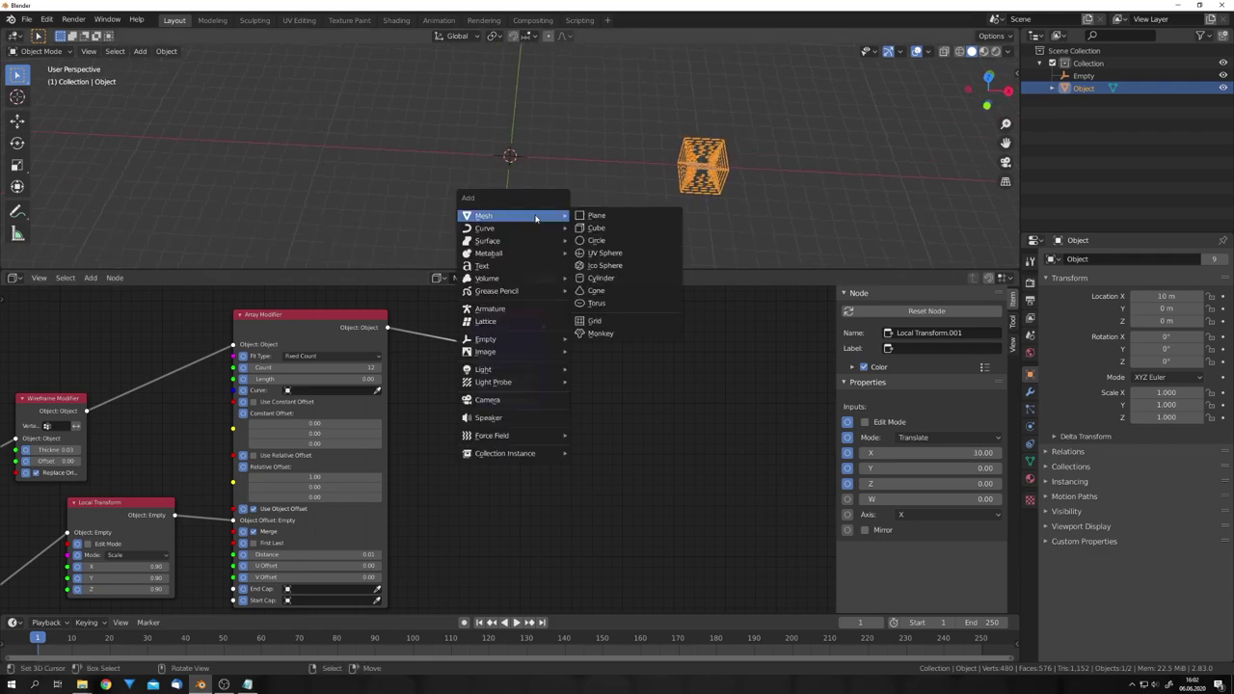
{"action": "left_click", "coordinate": [597, 215]}
{"action": "type", "text": "s5"}
{"action": "key", "text": "Return"}
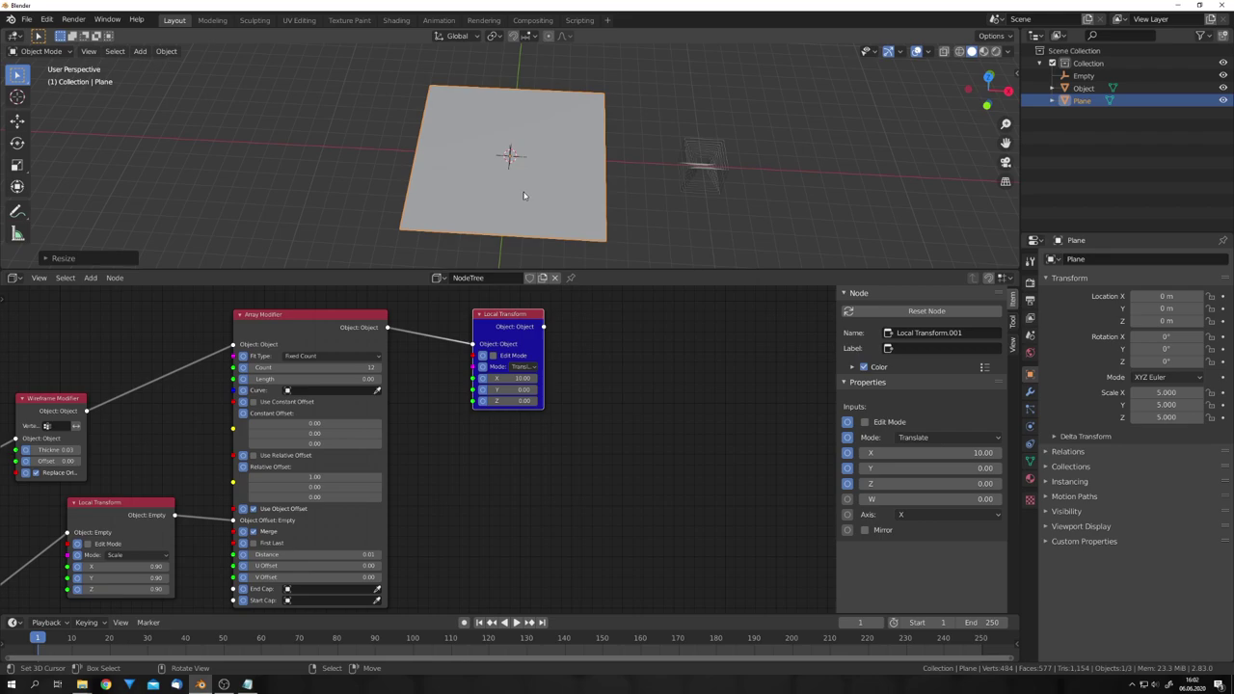
Enlarge the 3D viewport and give the plane a new particle system of type Hair.
{"action": "scroll", "coordinate": [524, 196], "scroll_direction": "up", "scroll_amount": 4}
{"action": "middle_click_drag", "start_coordinate": [537, 193], "coordinate": [579, 222]}
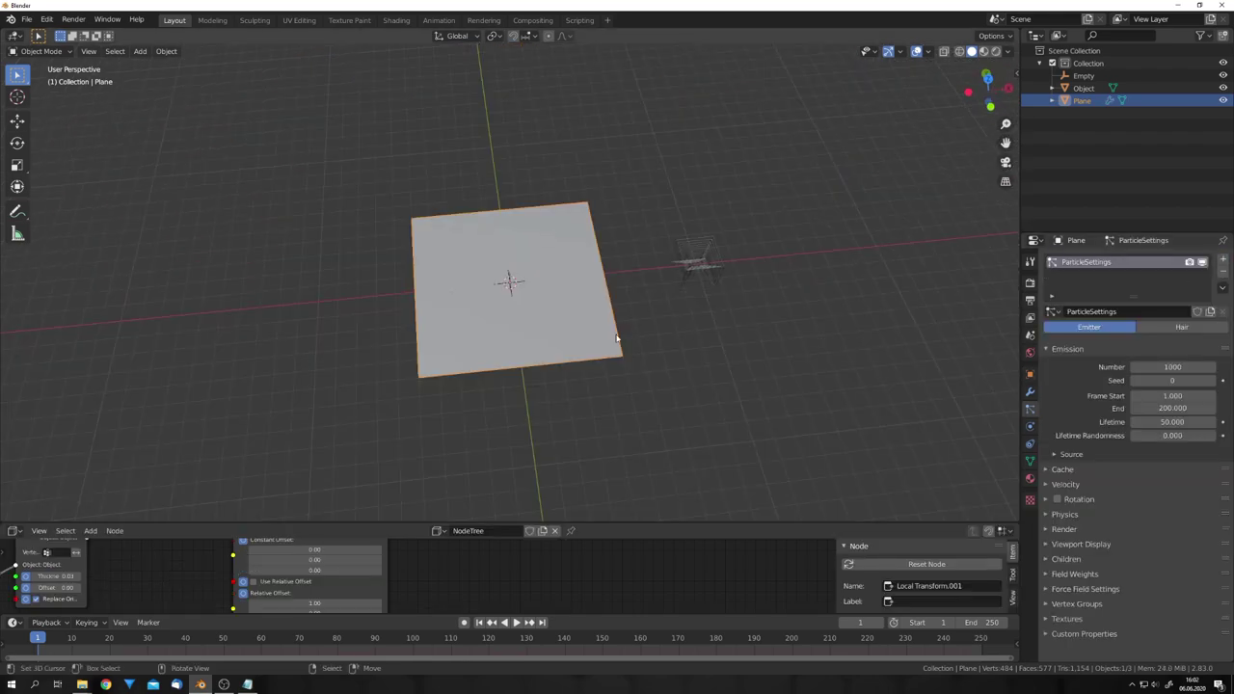
{"action": "middle_click_drag", "start_coordinate": [617, 338], "coordinate": [646, 318]}
{"action": "left_click", "coordinate": [1179, 326]}
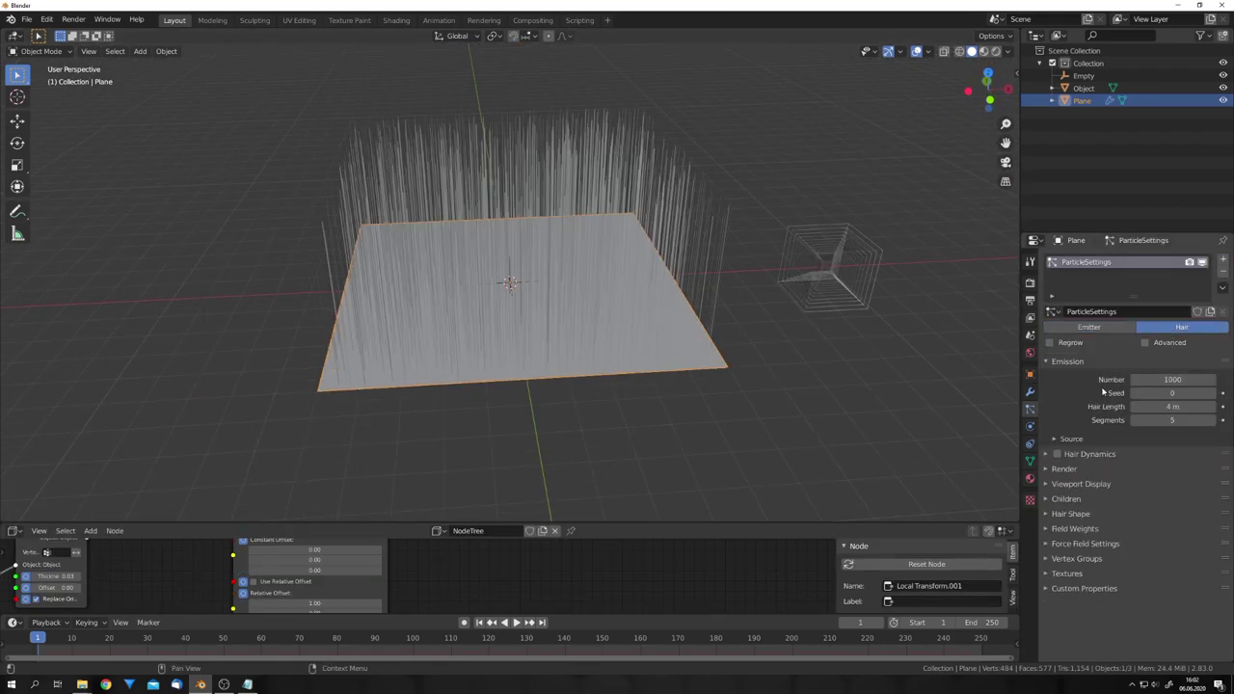
Render the plane's hair particles as Object, using the wireframe array named Object as the instance object.
{"action": "left_click", "coordinate": [1063, 468]}
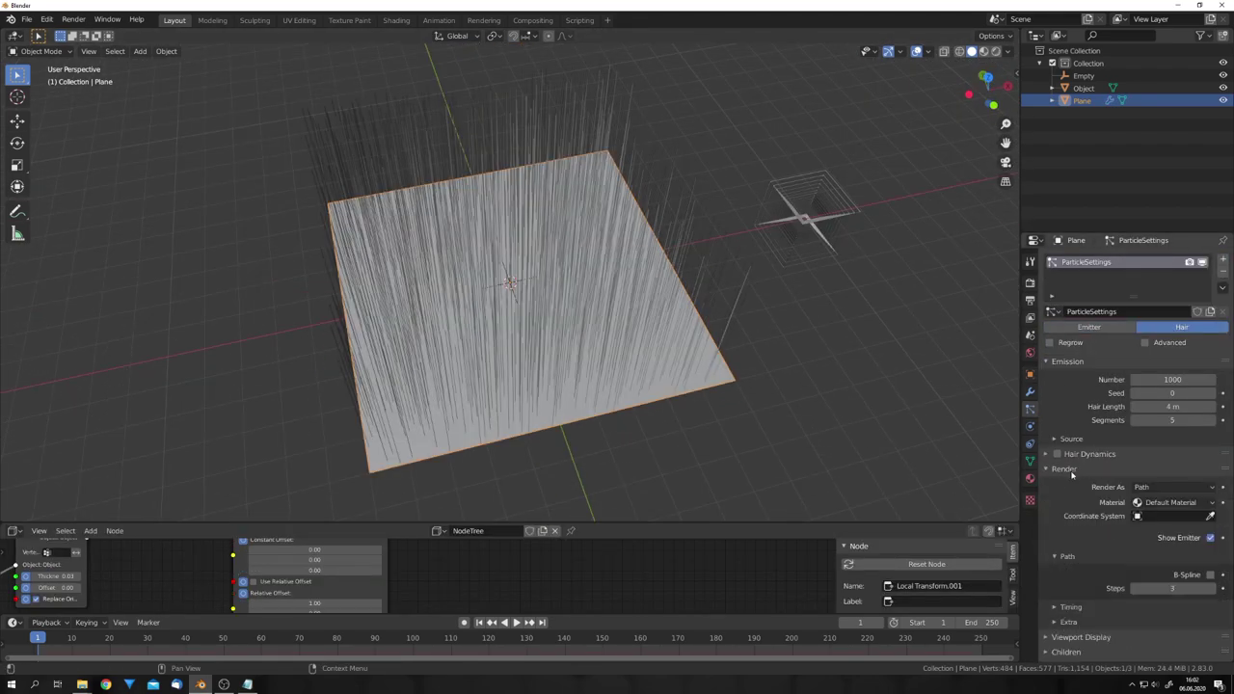
{"action": "left_click", "coordinate": [1162, 486]}
{"action": "left_click", "coordinate": [1147, 530]}
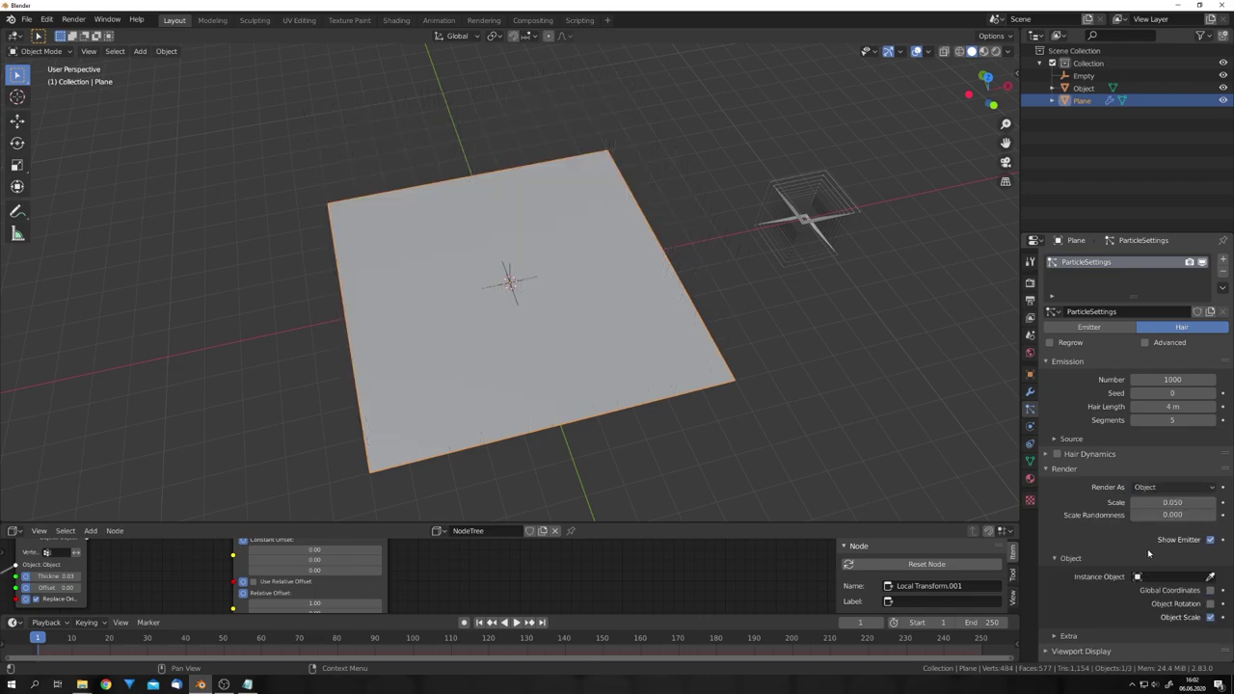
{"action": "left_click", "coordinate": [1157, 576]}
{"action": "left_click", "coordinate": [1119, 460]}
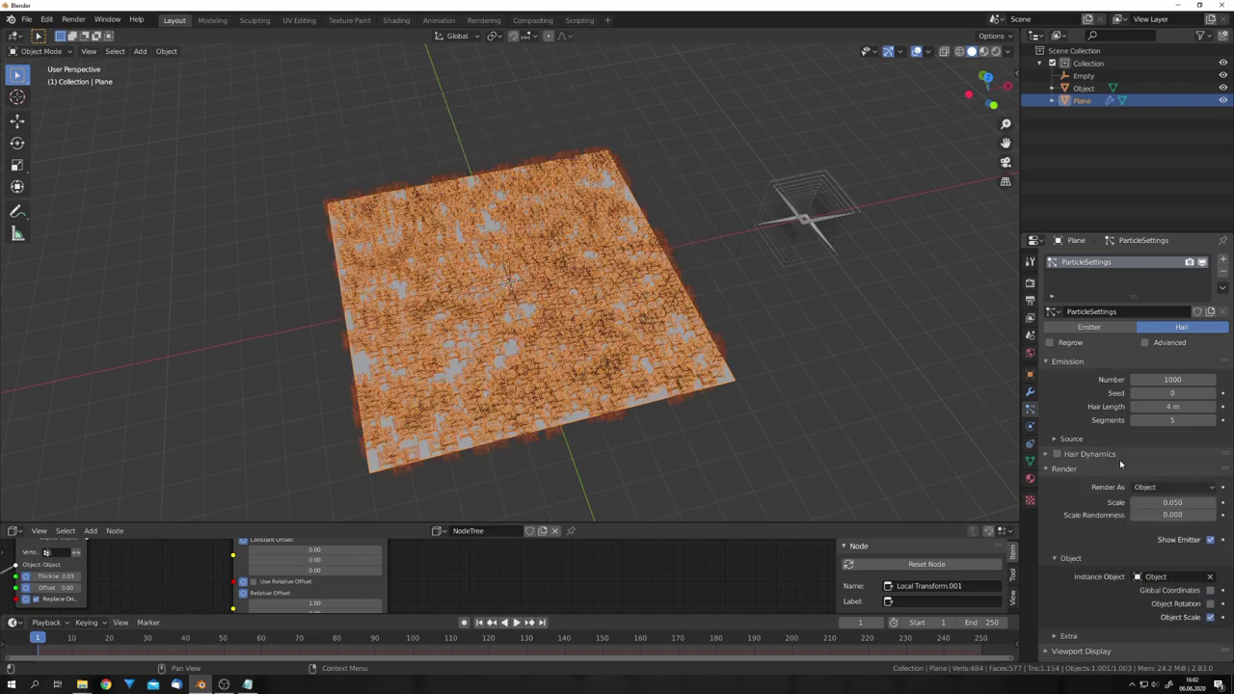
Increase the hair particle number to 5000 and inspect the scattered wireframes up close.
{"action": "middle_click_drag", "start_coordinate": [820, 366], "coordinate": [701, 331]}
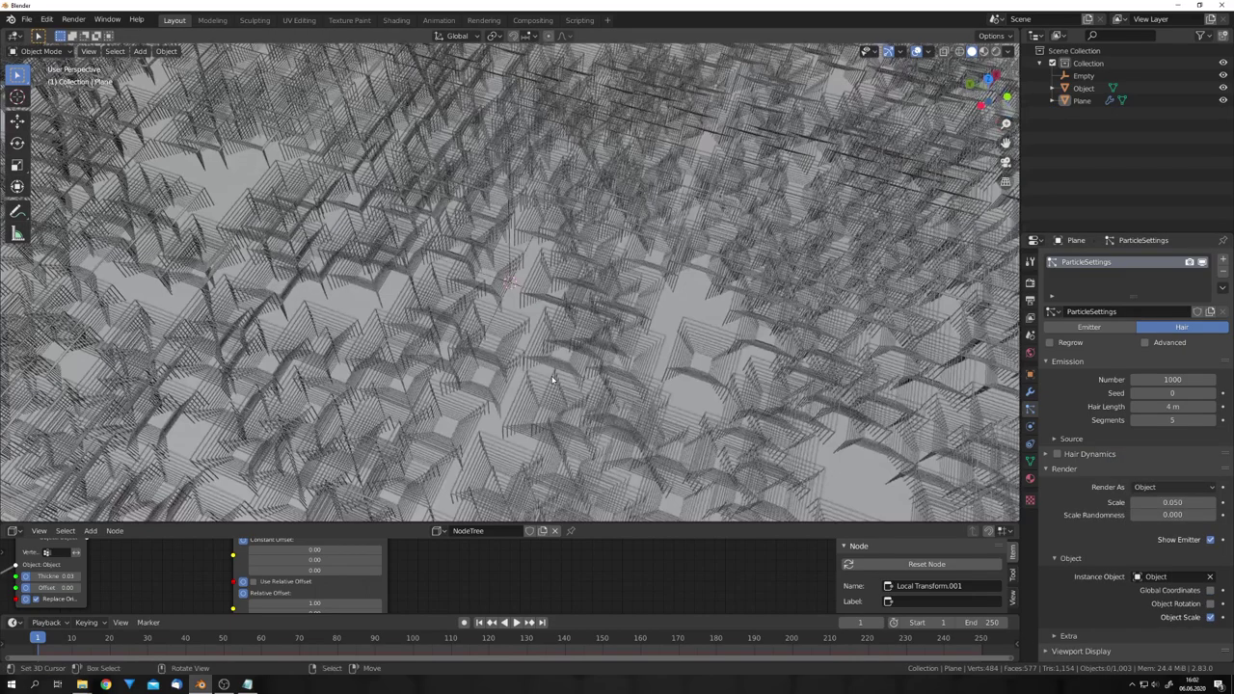
{"action": "scroll", "coordinate": [552, 379], "scroll_direction": "down", "scroll_amount": 6}
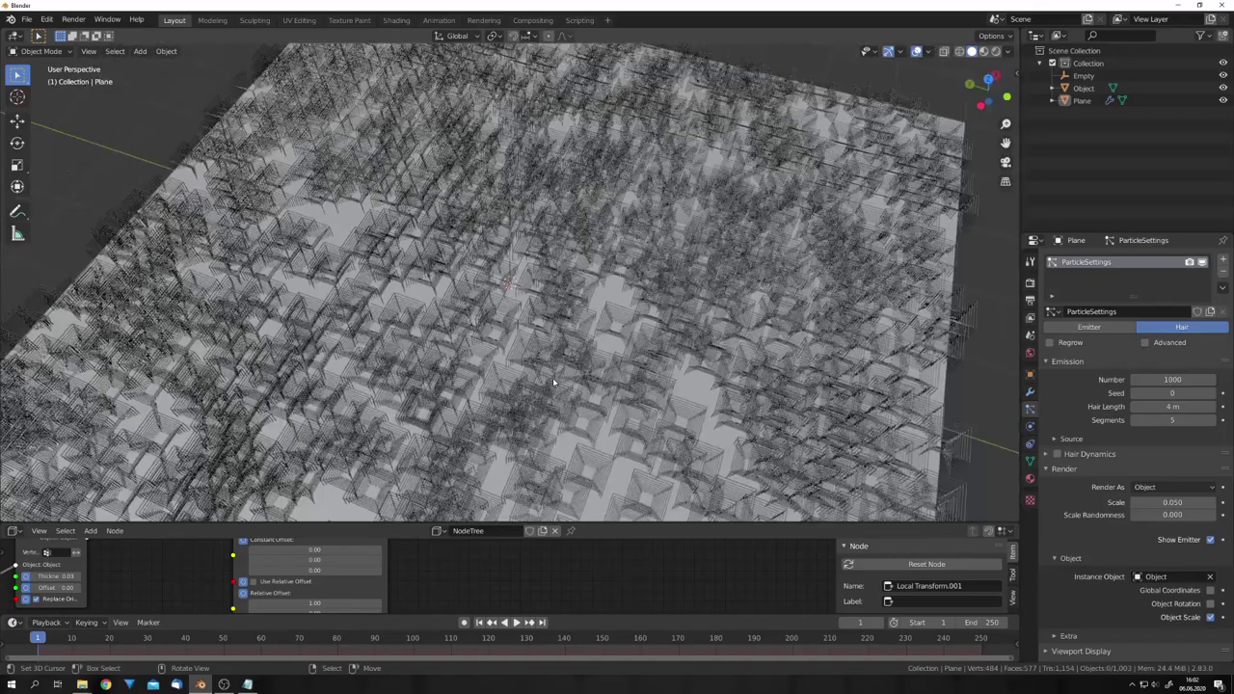
{"action": "double_click", "coordinate": [1171, 379]}
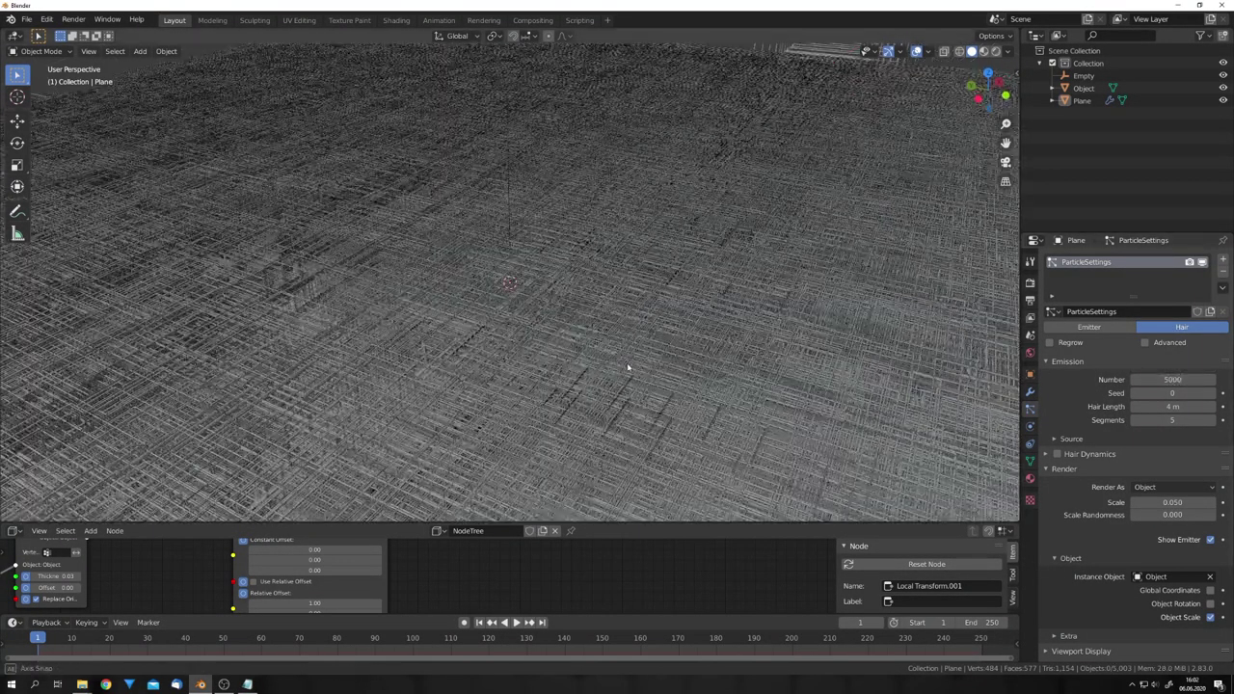
{"action": "middle_click_drag", "start_coordinate": [627, 366], "coordinate": [677, 451]}
{"action": "middle_click_drag", "start_coordinate": [600, 435], "coordinate": [746, 391]}
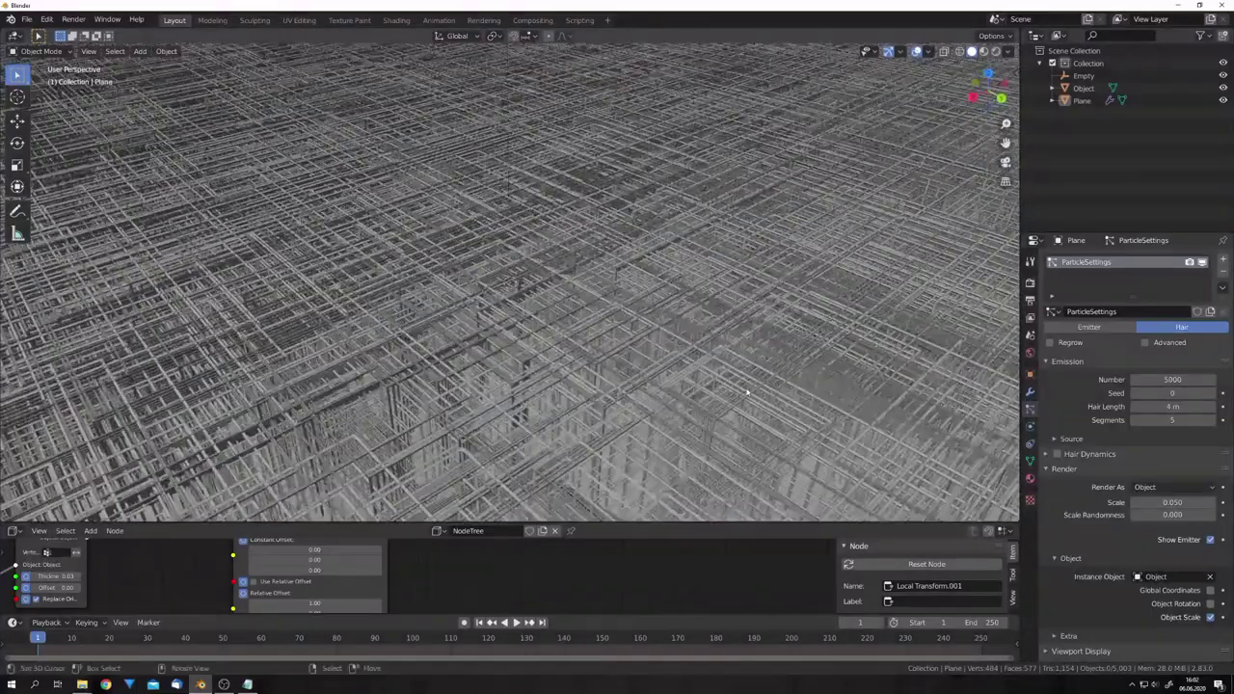
Add a camera and align it to the current close-up view across the wireframe field.
{"action": "scroll", "coordinate": [746, 391], "scroll_direction": "down", "scroll_amount": 3}
{"action": "key", "text": "shift+a"}
{"action": "left_click", "coordinate": [492, 561]}
{"action": "key", "text": "ctrl+alt+KP_0"}
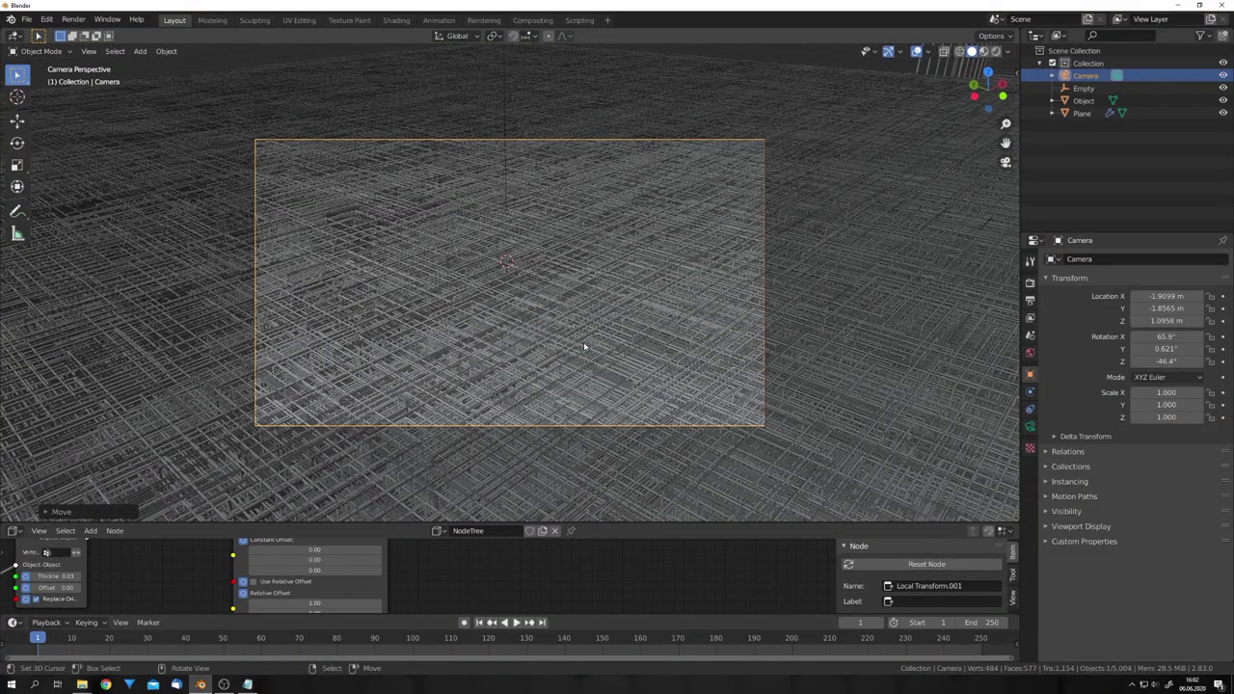
Enable the camera's Depth of Field and pick the focus distance on the wireframes near the 3D cursor.
{"action": "left_click", "coordinate": [1030, 426]}
{"action": "left_click", "coordinate": [1056, 413]}
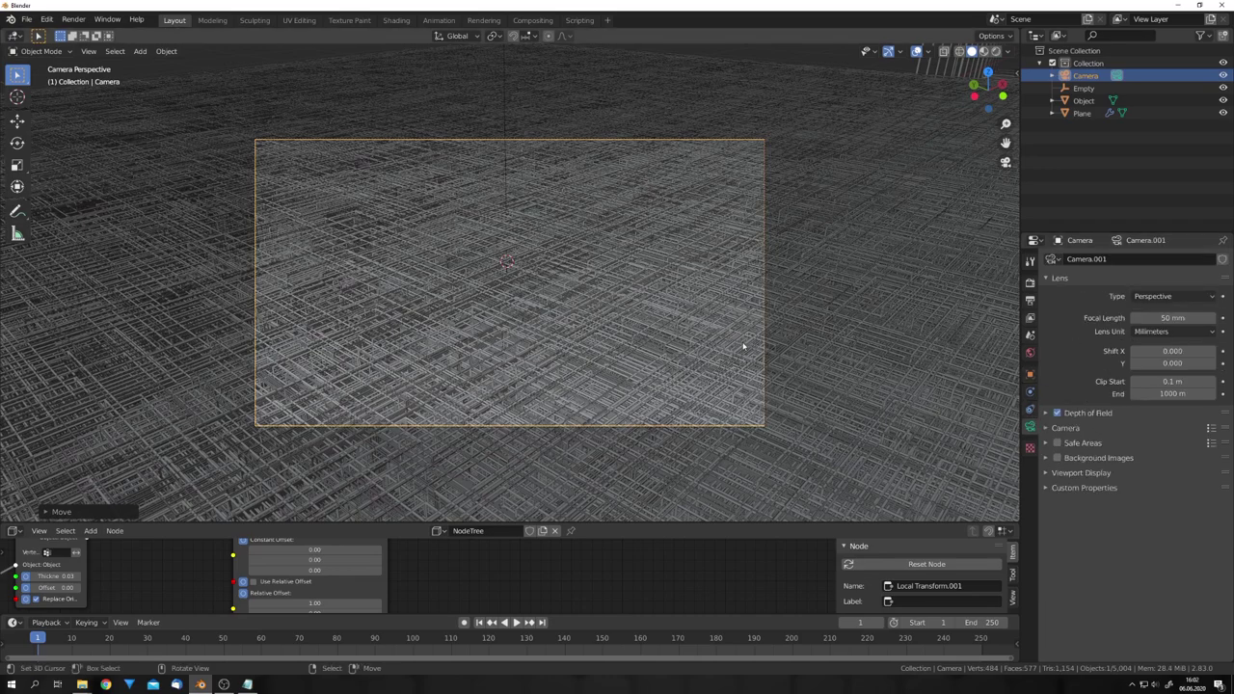
{"action": "right_click", "coordinate": [567, 259]}
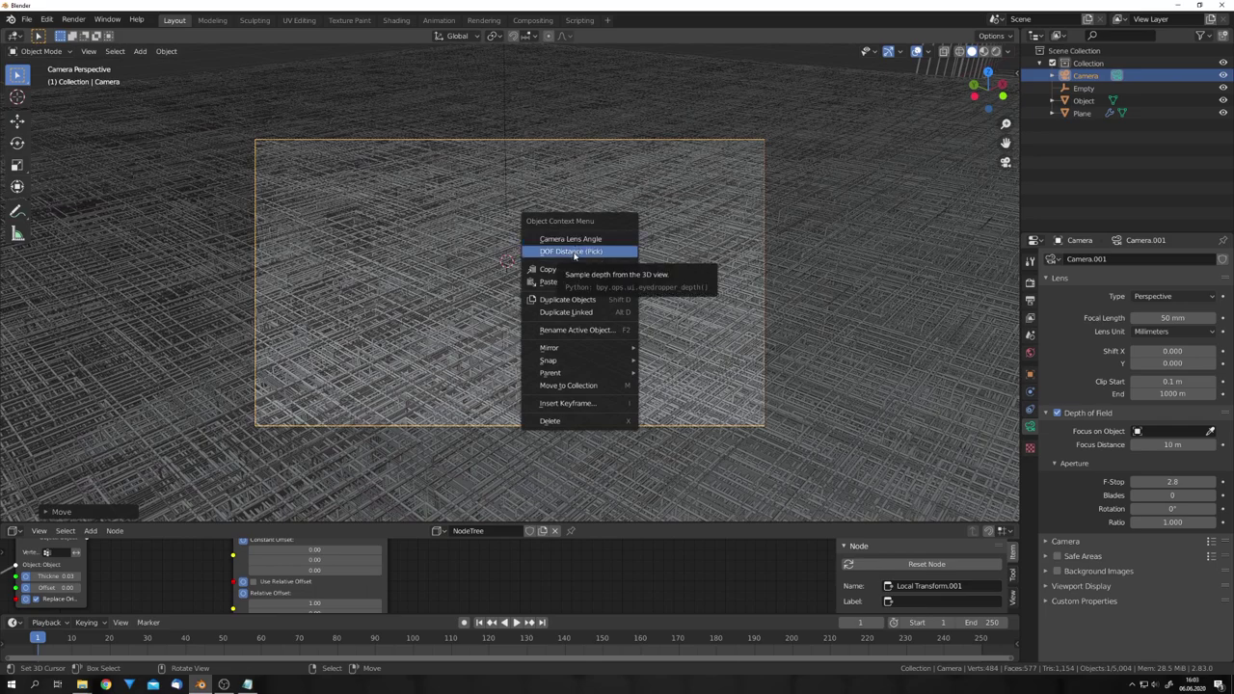
{"action": "left_click", "coordinate": [575, 252]}
{"action": "left_click", "coordinate": [510, 260]}
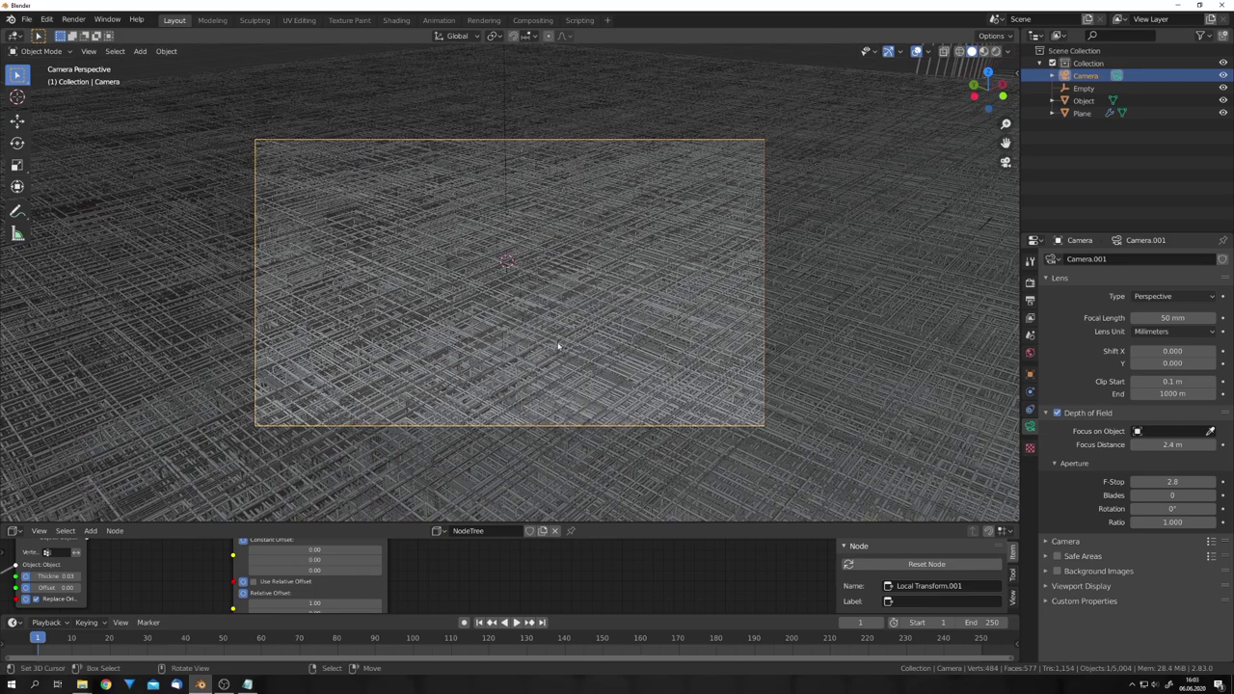
Turn on Limits in the camera's viewport display and check the focus point from outside the camera view.
{"action": "left_click", "coordinate": [1080, 585]}
{"action": "scroll", "coordinate": [1089, 578], "scroll_direction": "down", "scroll_amount": 1}
{"action": "left_click", "coordinate": [1099, 590]}
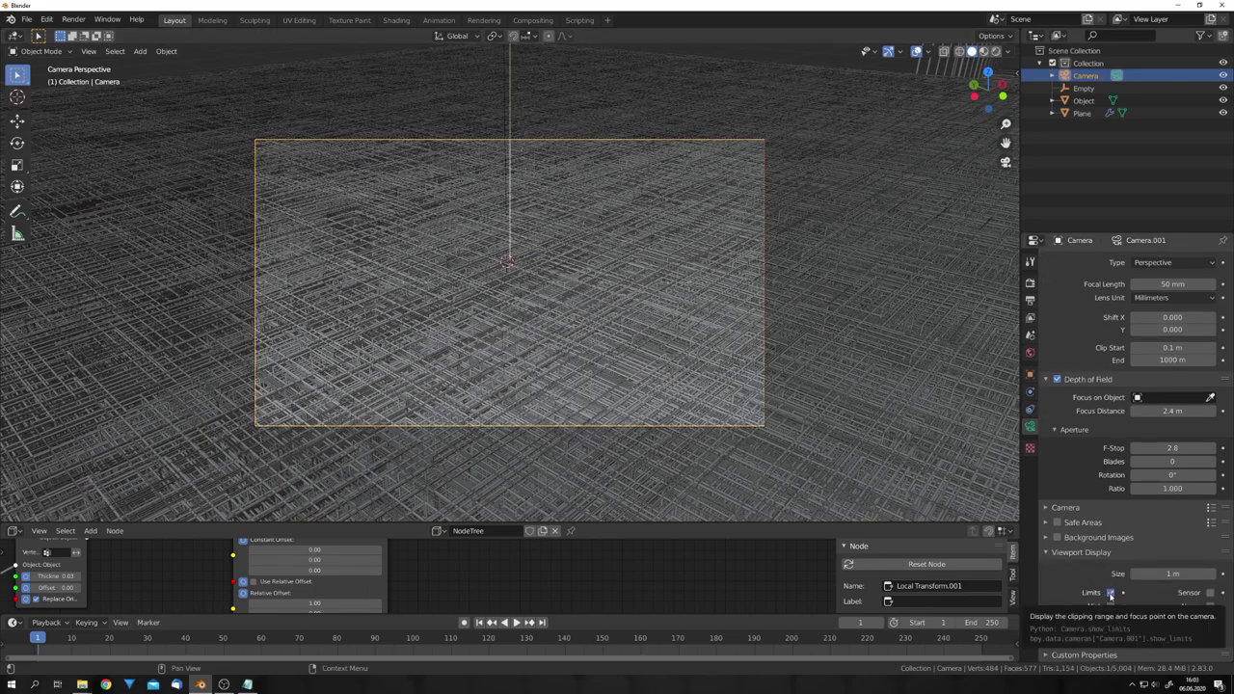
{"action": "middle_click_drag", "start_coordinate": [543, 335], "coordinate": [624, 330]}
{"action": "key", "text": "KP_0"}
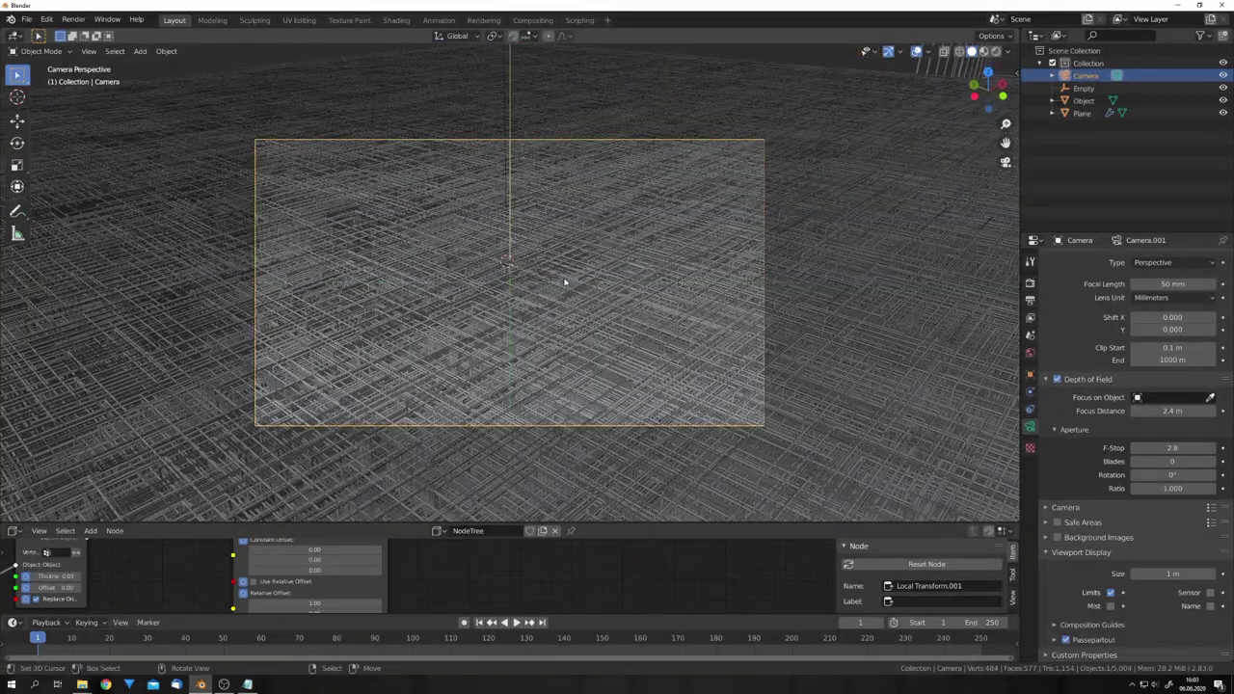
Preview the depth of field in Material Preview shading and lower the camera's aperture F-Stop.
{"action": "key", "text": "z"}
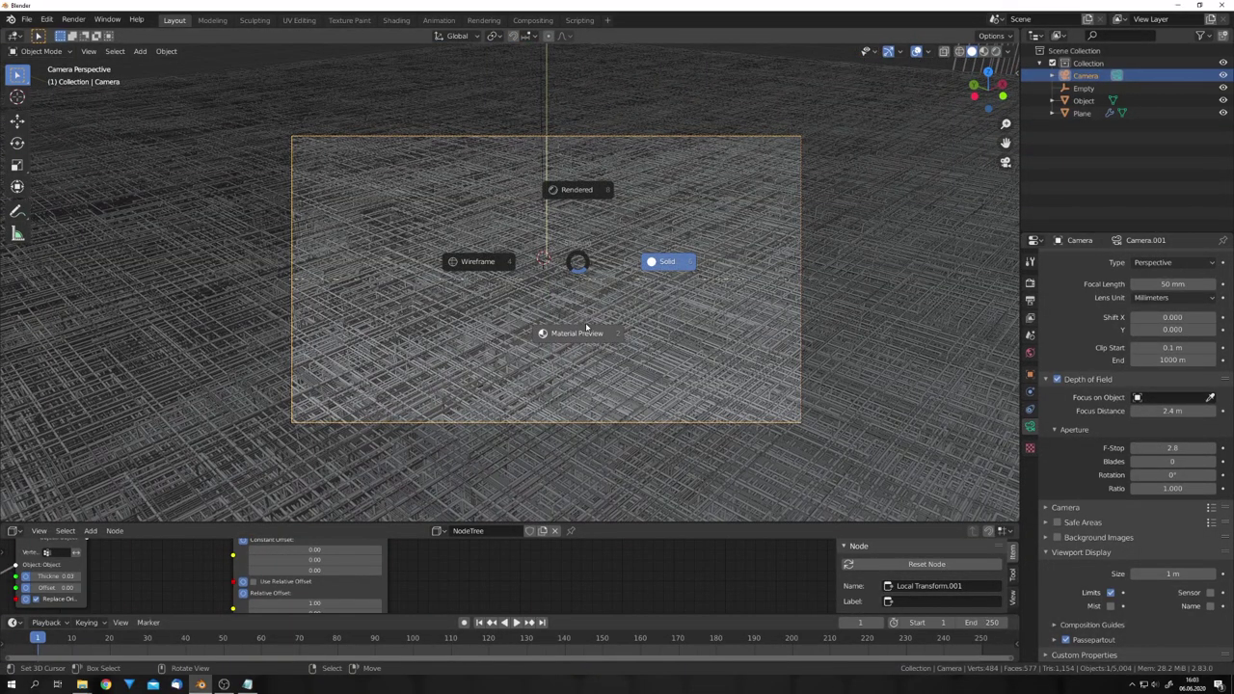
{"action": "left_click", "coordinate": [586, 327]}
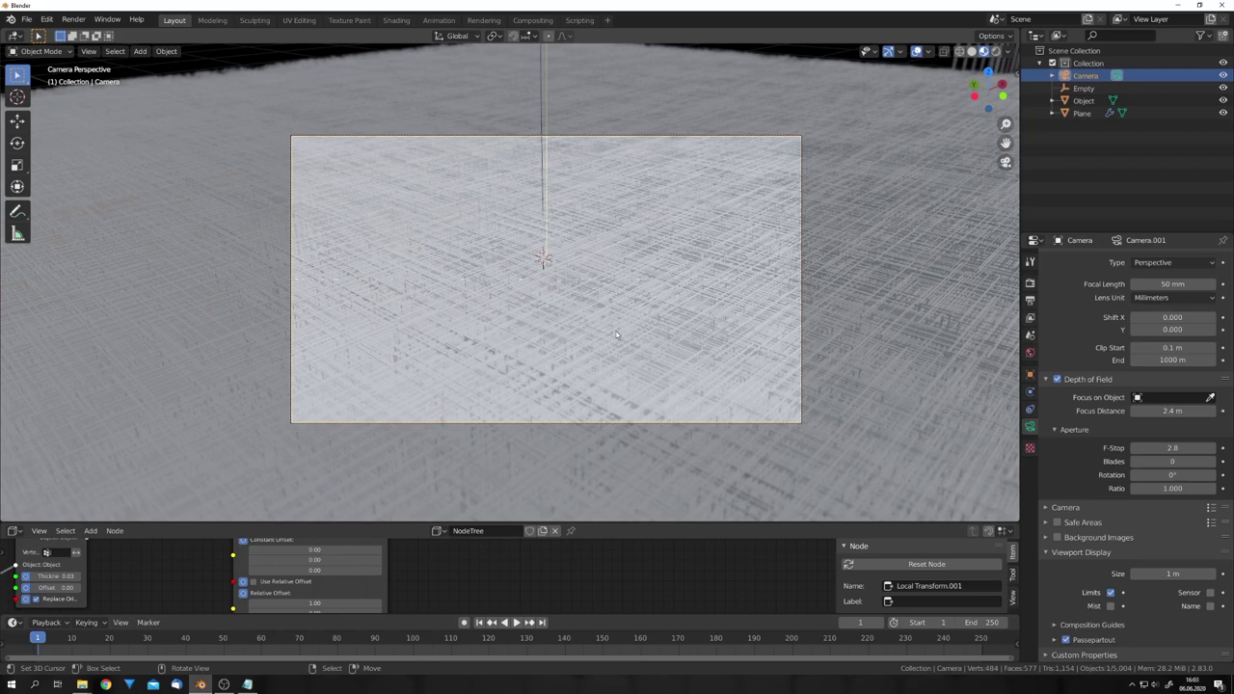
{"action": "key", "text": "alt+a"}
{"action": "left_click_drag", "start_coordinate": [1172, 448], "coordinate": [1104, 448]}
{"action": "middle_click_drag", "start_coordinate": [599, 304], "coordinate": [624, 299], "text": "shift"}
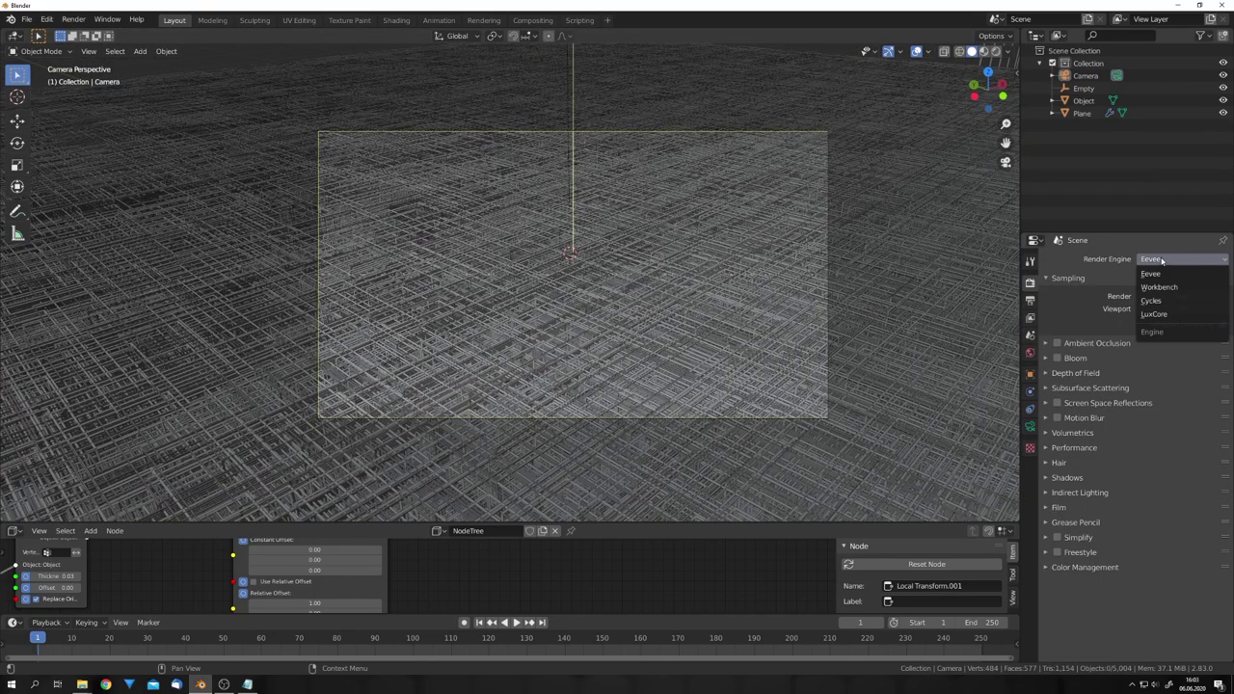
Switch the render engine to Cycles and give Object a new material with a near-black Base Color.
{"action": "left_click", "coordinate": [1164, 300]}
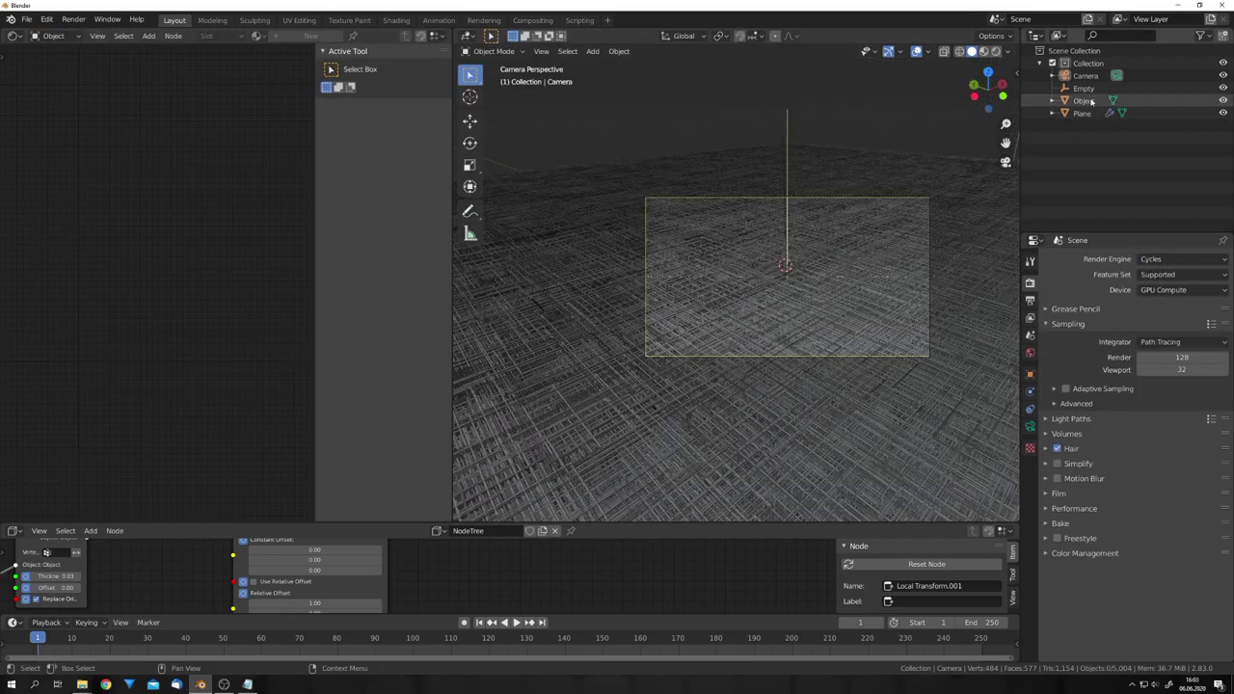
{"action": "left_click", "coordinate": [1084, 100]}
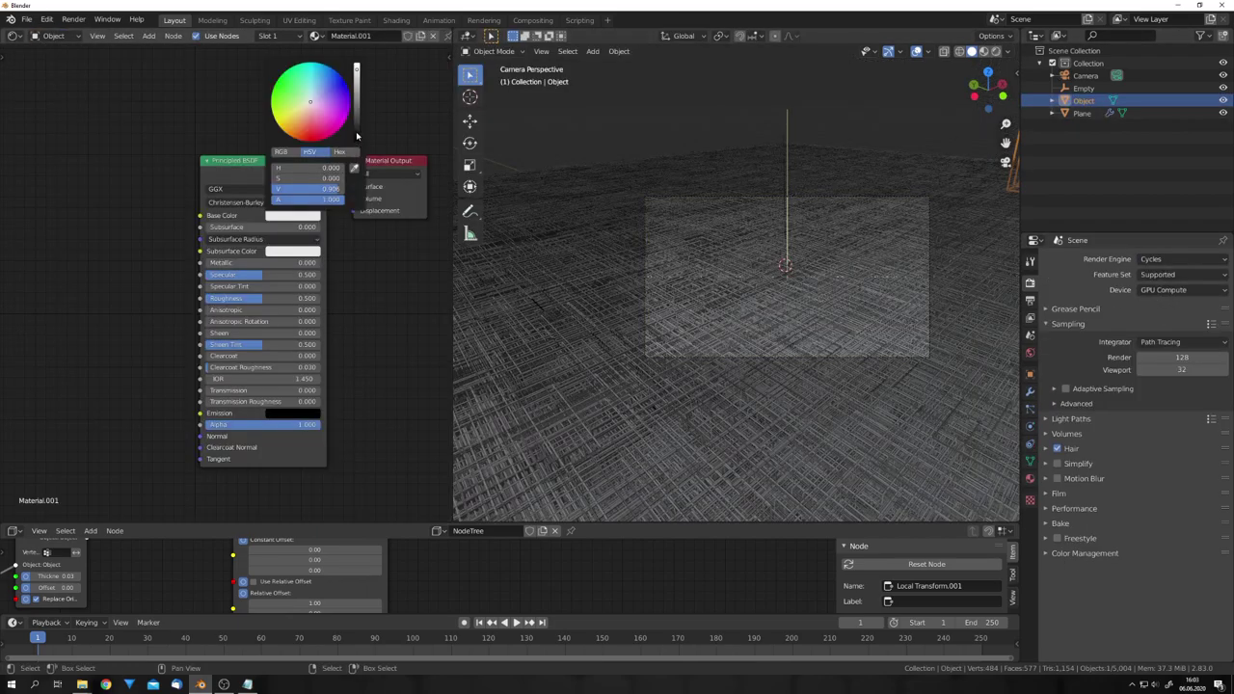
{"action": "left_click", "coordinate": [356, 135]}
{"action": "key", "text": "z"}
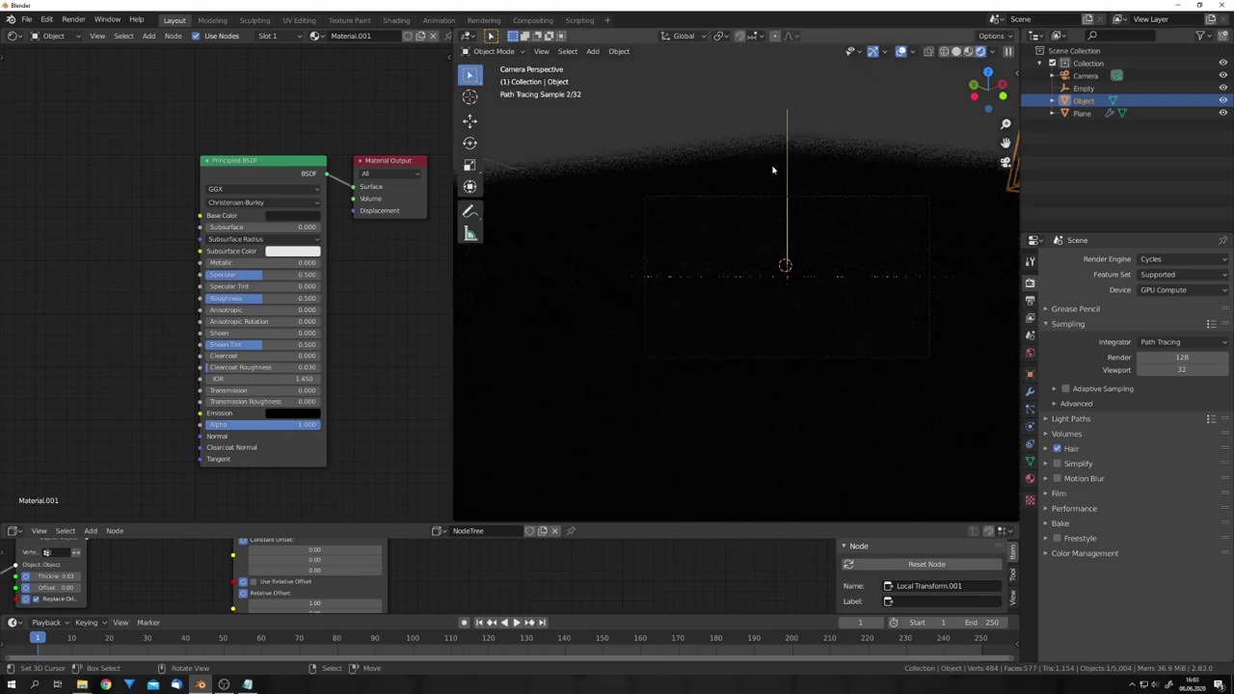
Split the shader editor in two and switch one of them to the World shader type.
{"action": "key", "text": "alt+a"}
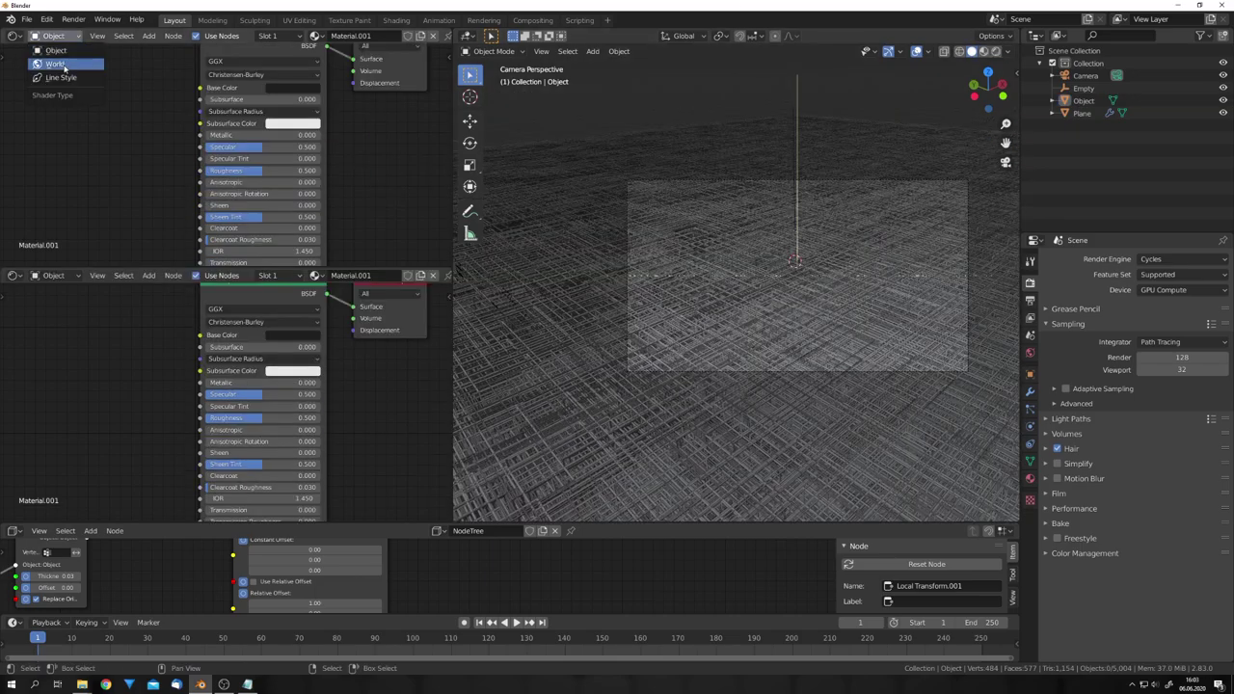
{"action": "left_click", "coordinate": [66, 69]}
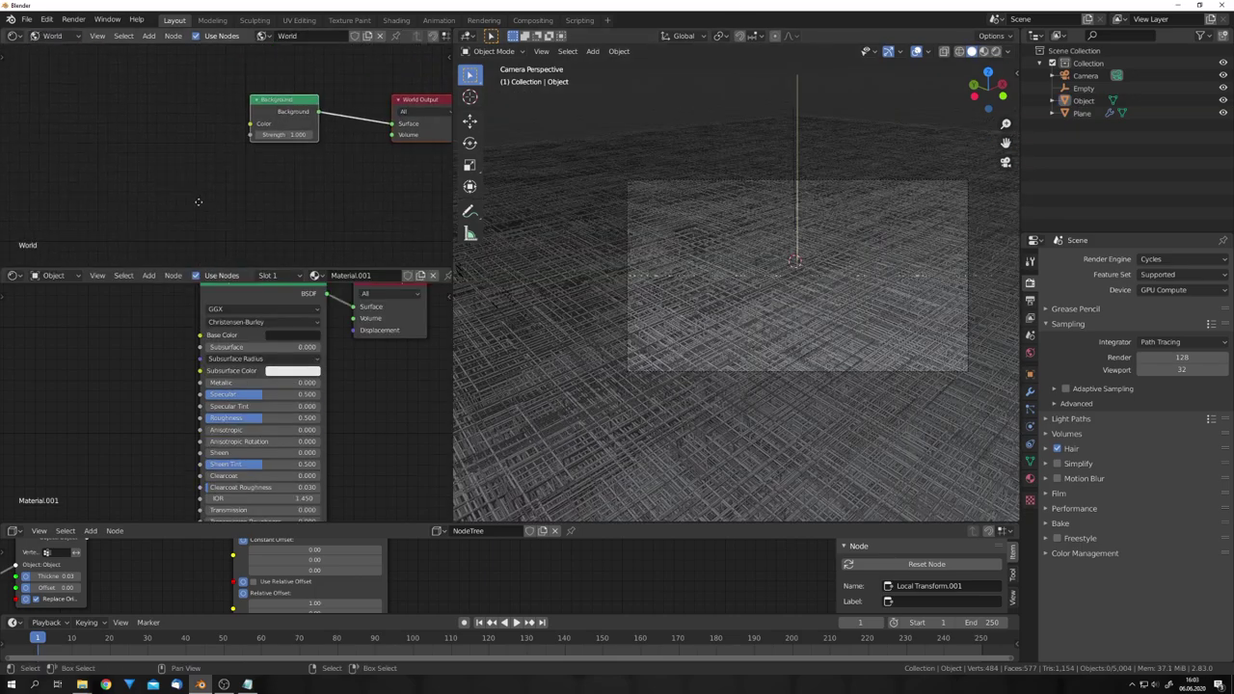
Add an Environment Texture node to the world, load photo_studio_01_2k.hdr and connect it to the Background color.
{"action": "middle_click_drag", "start_coordinate": [198, 201], "coordinate": [213, 210]}
{"action": "key", "text": "shift+a"}
{"action": "left_click", "coordinate": [159, 129]}
{"action": "type", "text": "env"}
{"action": "key", "text": "Return"}
{"action": "left_click", "coordinate": [103, 91]}
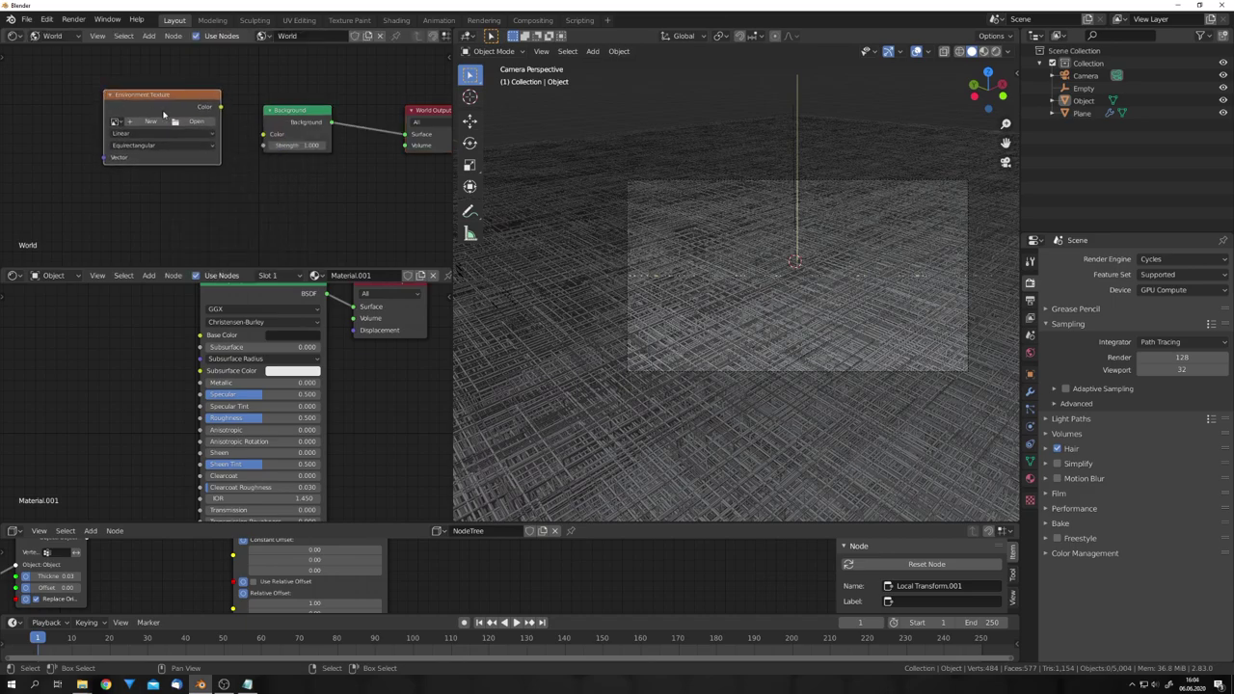
{"action": "left_click", "coordinate": [196, 122]}
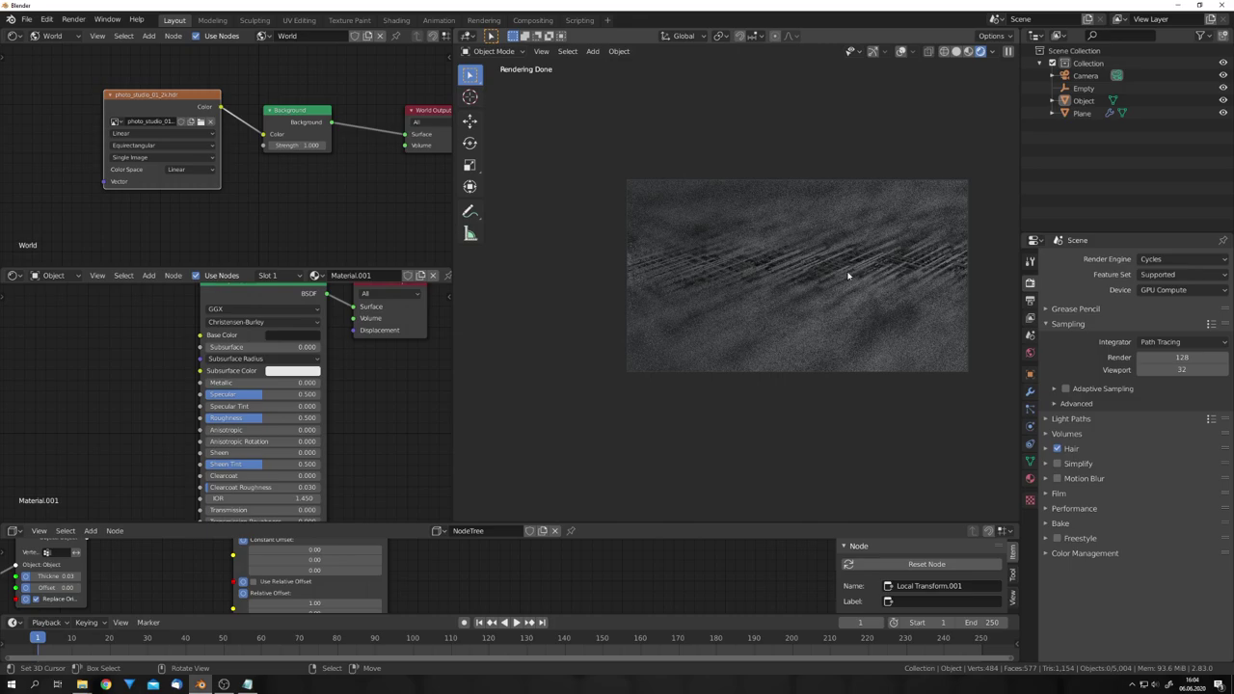
Set the camera's depth-of-field aperture F-Stop to 1.
{"action": "middle_click_drag", "start_coordinate": [818, 305], "coordinate": [796, 291], "text": "shift"}
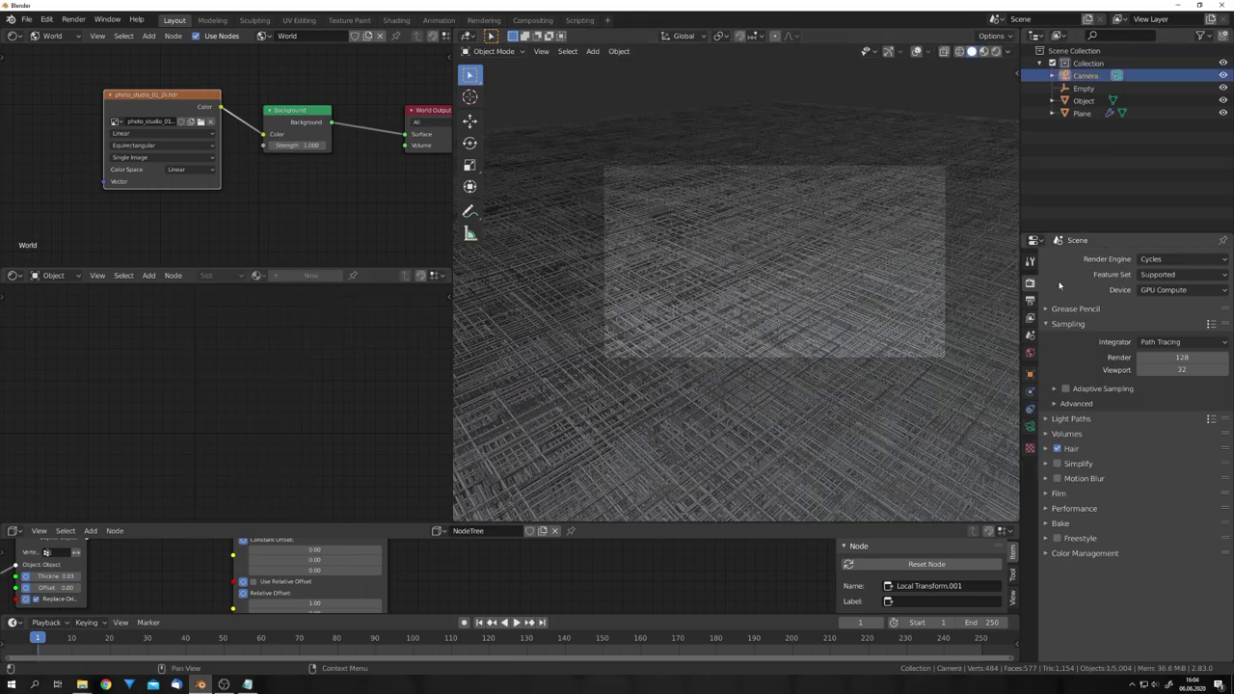
{"action": "left_click", "coordinate": [1031, 427]}
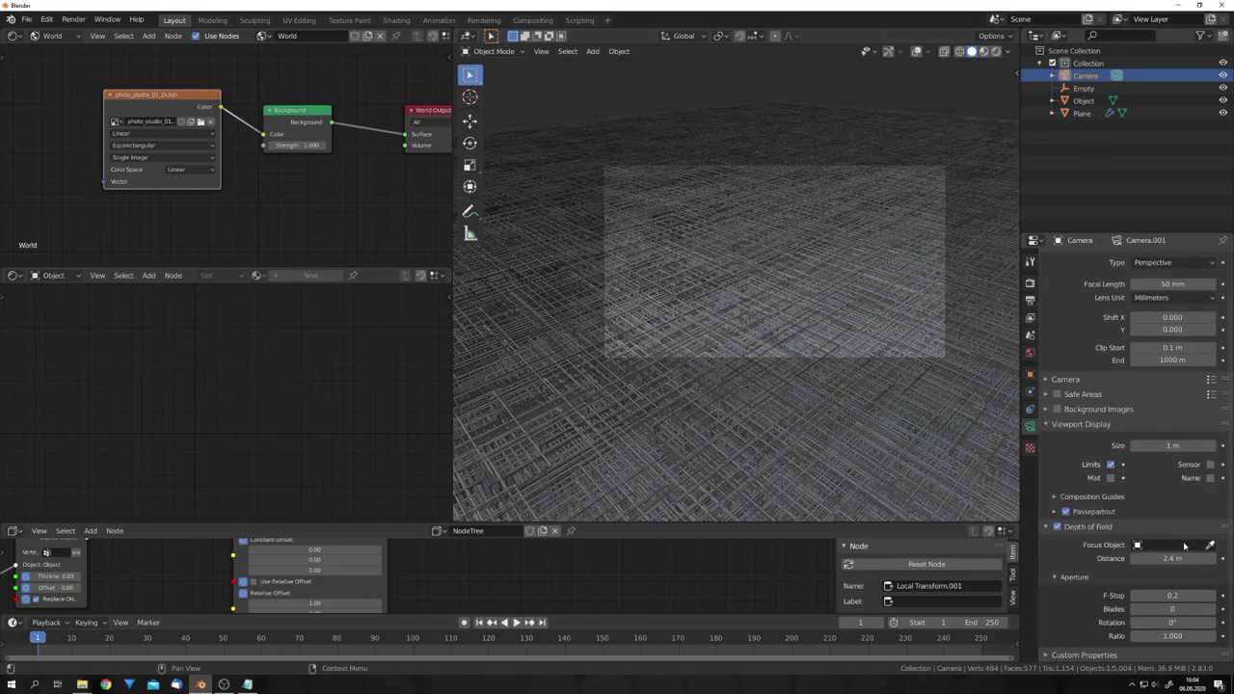
{"action": "type", "text": "1"}
{"action": "key", "text": "Return"}
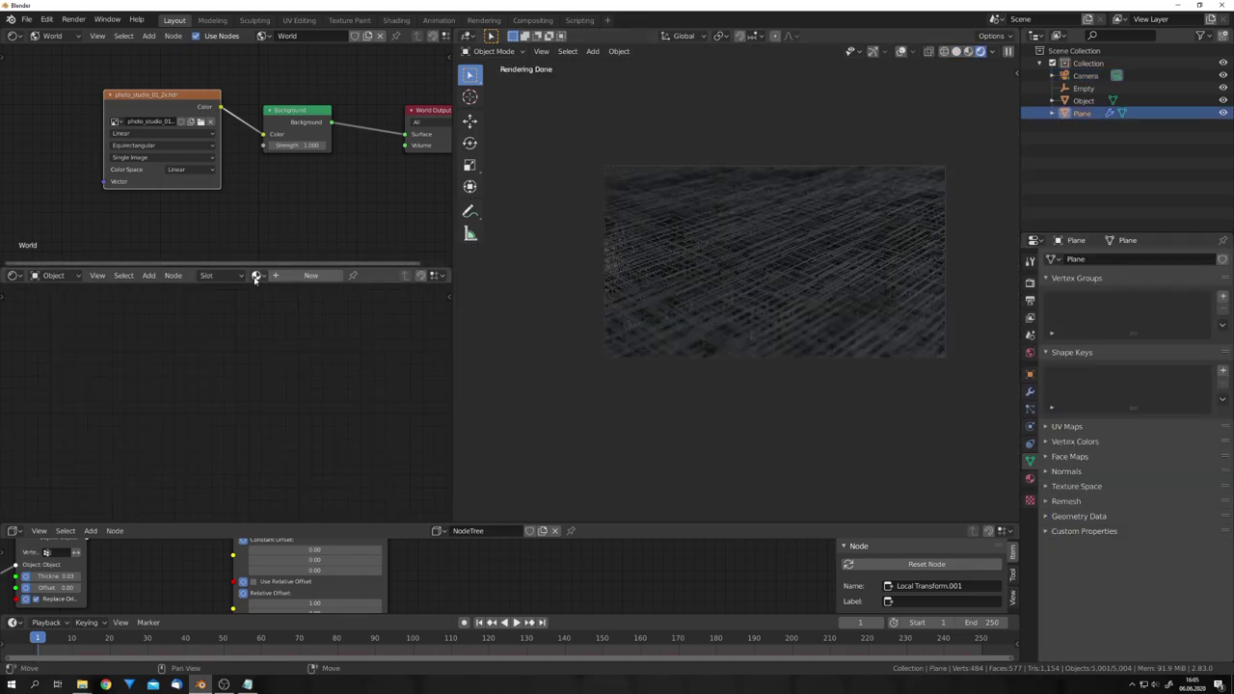
Assign Material.001 to the plane and set its Specular to 0.320 and Roughness to 0.732.
{"action": "left_click", "coordinate": [257, 276]}
{"action": "left_click", "coordinate": [273, 307]}
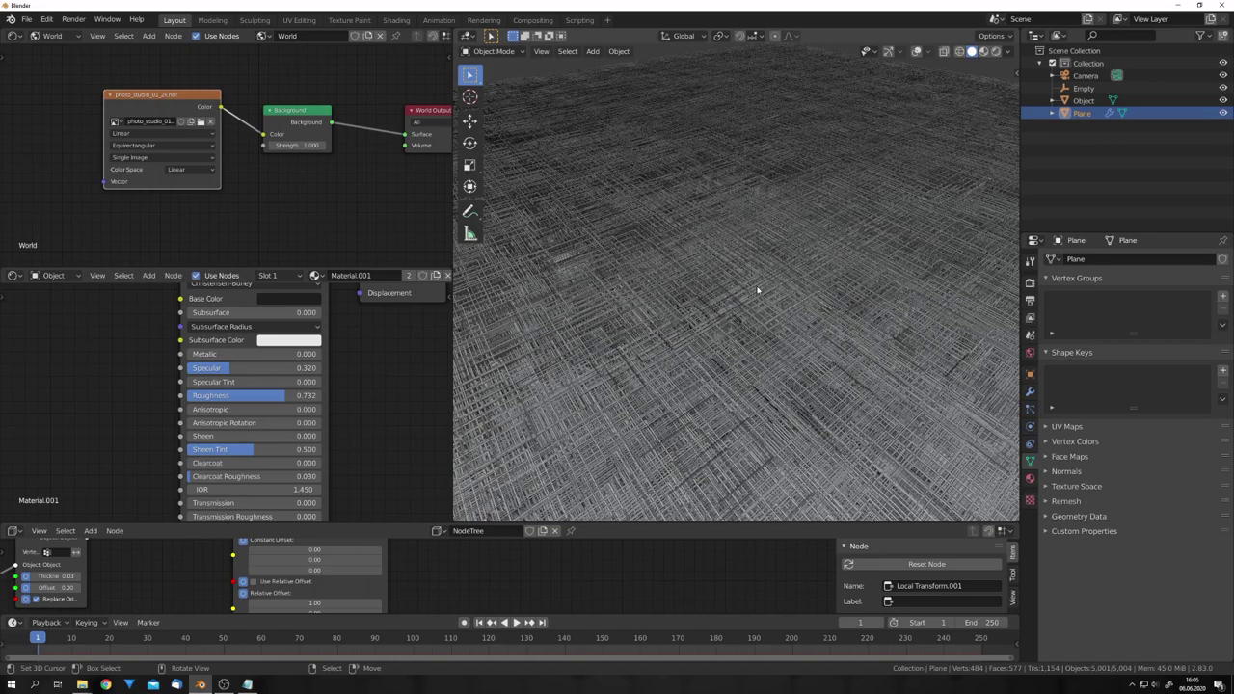
Enlarge the Sorcar node editor and move the Create Cube node away from the Wireframe Modifier.
{"action": "scroll", "coordinate": [757, 290], "scroll_direction": "down", "scroll_amount": 5}
{"action": "left_click_drag", "start_coordinate": [636, 524], "coordinate": [610, 330]}
{"action": "middle_click_drag", "start_coordinate": [513, 441], "coordinate": [597, 446]}
{"action": "scroll", "coordinate": [420, 481], "scroll_direction": "down", "scroll_amount": 7}
{"action": "scroll", "coordinate": [382, 478], "scroll_direction": "up", "scroll_amount": 4}
{"action": "middle_click_drag", "start_coordinate": [111, 506], "coordinate": [345, 448]}
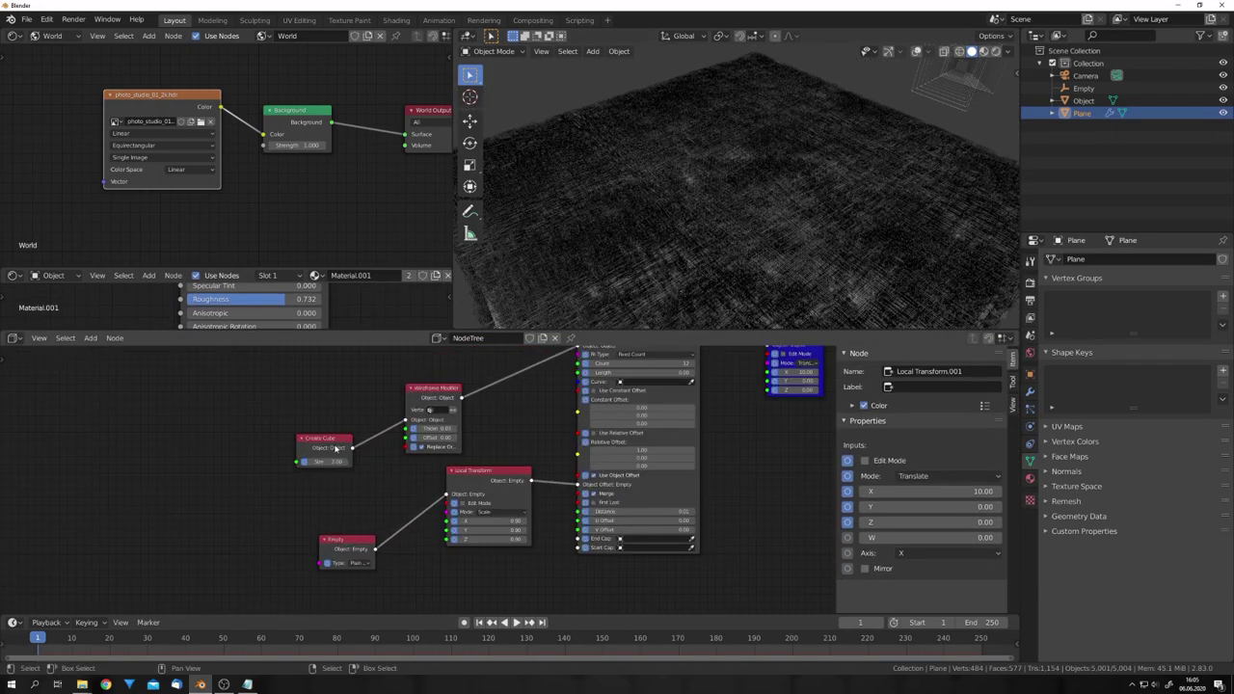
{"action": "left_click_drag", "start_coordinate": [335, 451], "coordinate": [269, 402]}
Add a Create Ico Sphere node below Create Cube and set its Subdivisions to 1.
{"action": "scroll", "coordinate": [308, 415], "scroll_direction": "up", "scroll_amount": 4}
{"action": "middle_click_drag", "start_coordinate": [326, 419], "coordinate": [441, 476]}
{"action": "key", "text": "shift+a"}
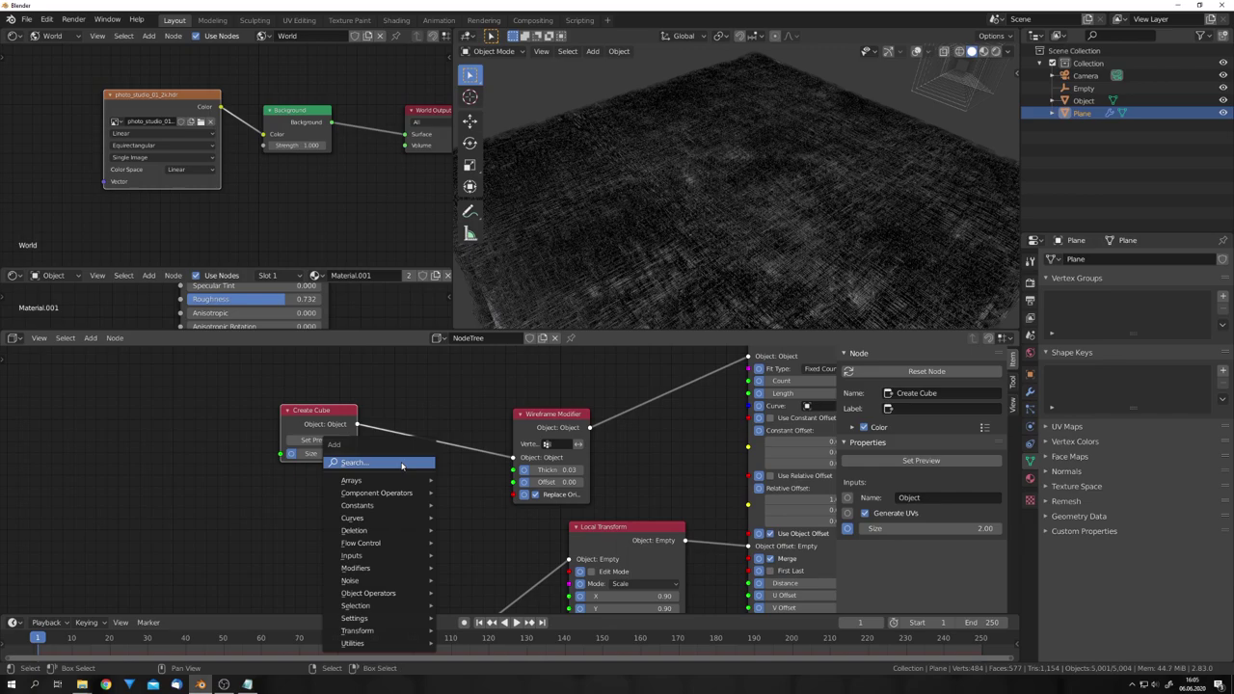
{"action": "left_click", "coordinate": [403, 464]}
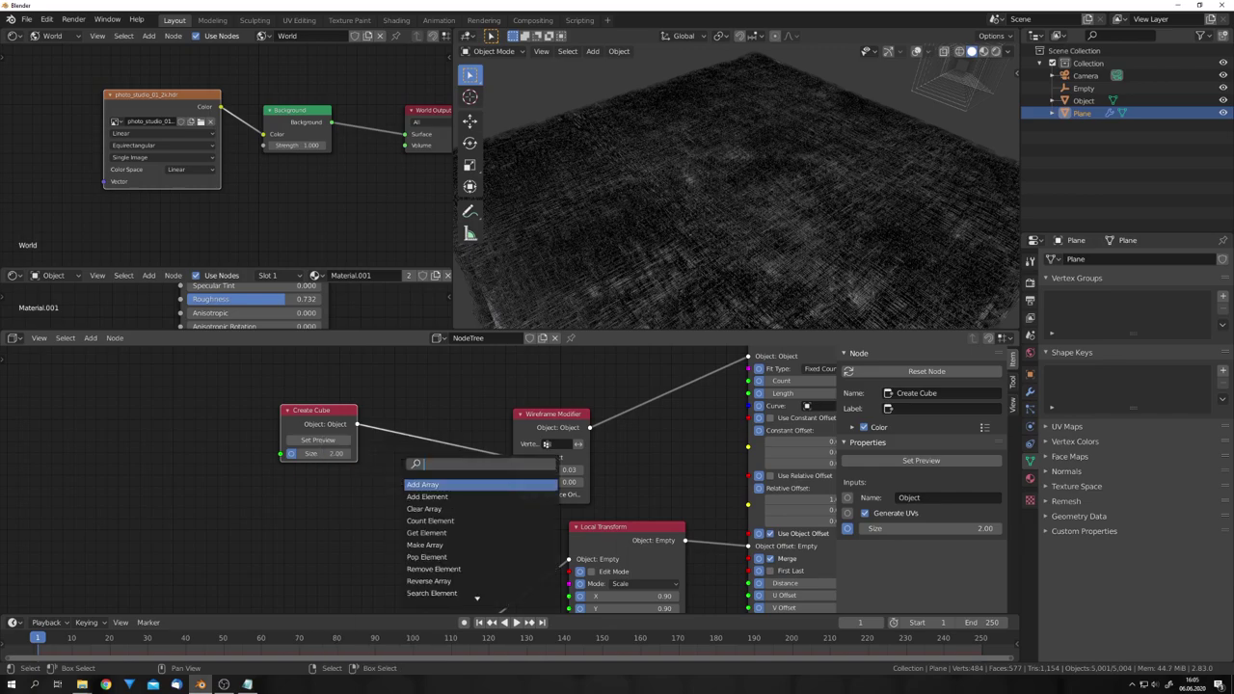
{"action": "type", "text": "ico"}
{"action": "key", "text": "Return"}
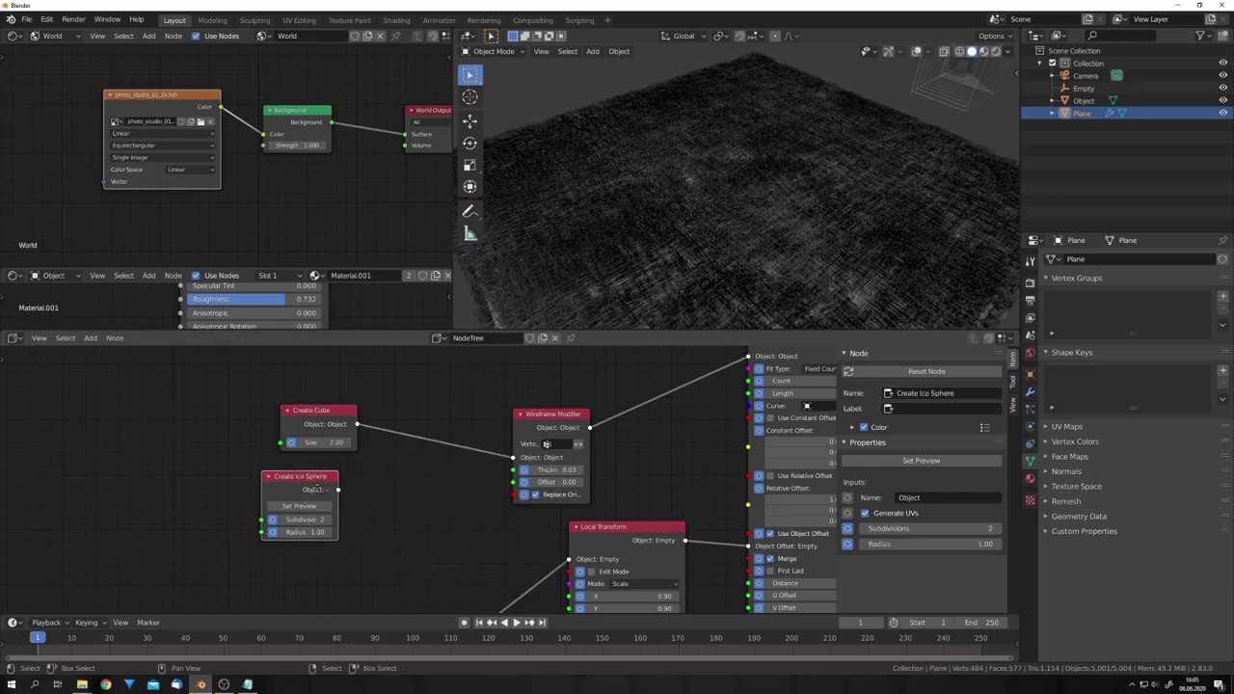
{"action": "left_click", "coordinate": [350, 498]}
{"action": "left_click", "coordinate": [300, 515]}
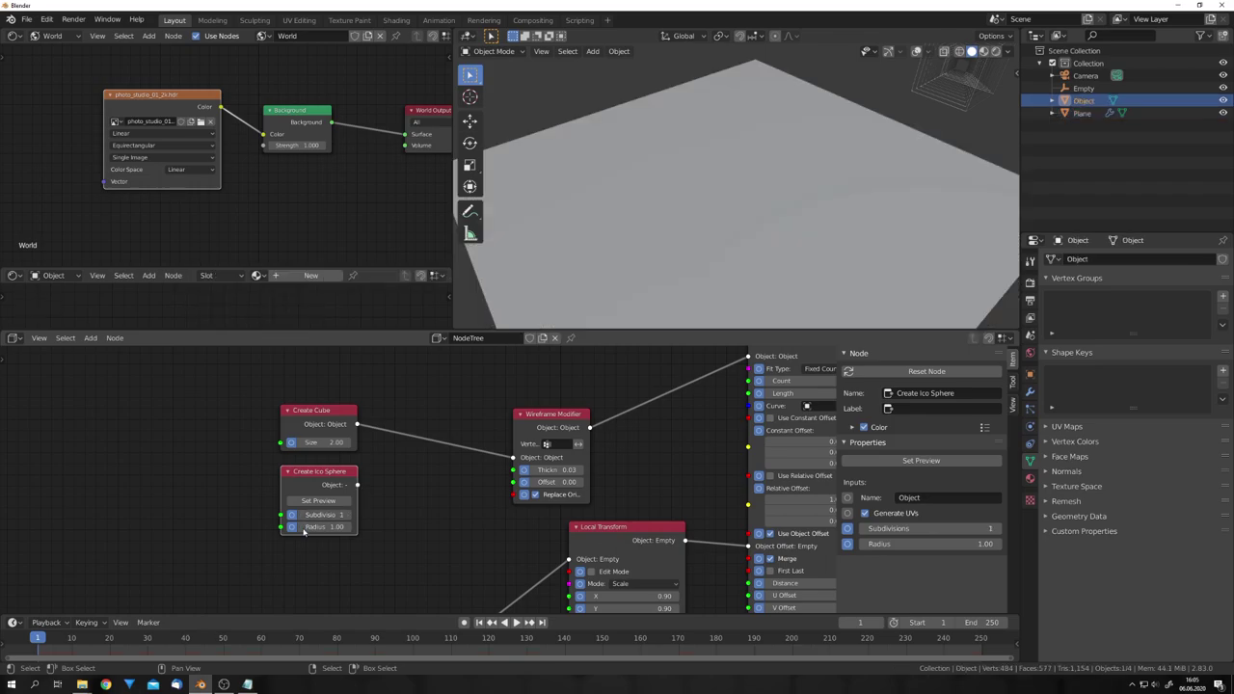
Connect the Create Ico Sphere output to the Wireframe Modifier in place of the cube.
{"action": "left_click_drag", "start_coordinate": [333, 486], "coordinate": [337, 506]}
{"action": "left_click_drag", "start_coordinate": [357, 491], "coordinate": [364, 482]}
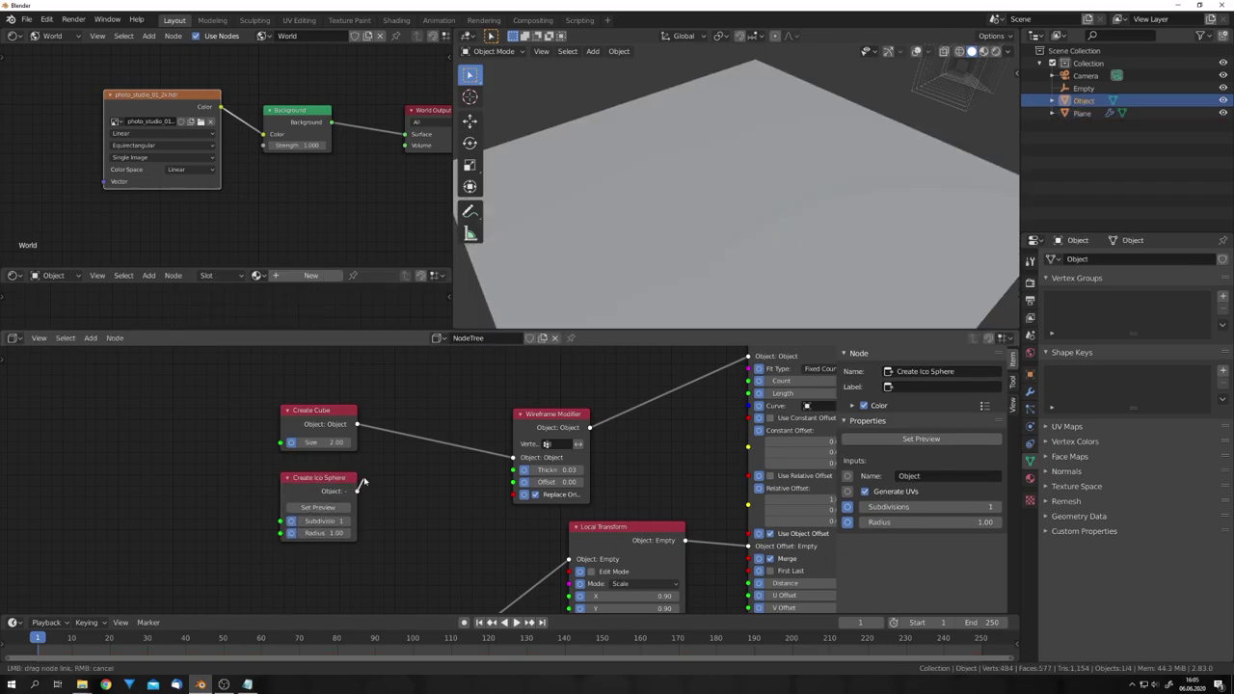
{"action": "left_click_drag", "start_coordinate": [497, 459], "coordinate": [512, 458]}
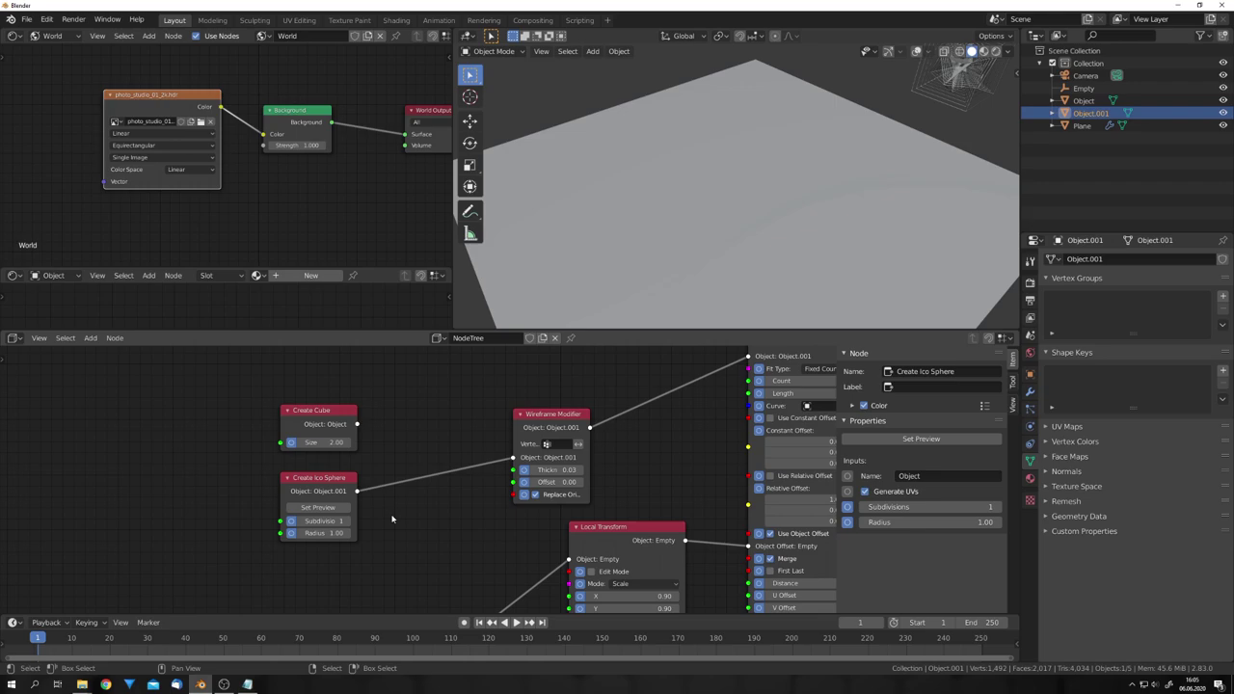
Show the viewport overlays and gizmos and delete the old wireframe cube array object.
{"action": "scroll", "coordinate": [791, 222], "scroll_direction": "down", "scroll_amount": 3}
{"action": "scroll", "coordinate": [725, 225], "scroll_direction": "up", "scroll_amount": 4}
{"action": "middle_click_drag", "start_coordinate": [834, 199], "coordinate": [762, 193], "text": "shift"}
{"action": "left_click", "coordinate": [916, 51]}
{"action": "left_click", "coordinate": [887, 51]}
{"action": "middle_click_drag", "start_coordinate": [871, 148], "coordinate": [850, 120]}
{"action": "left_click", "coordinate": [850, 117]}
{"action": "key", "text": "x"}
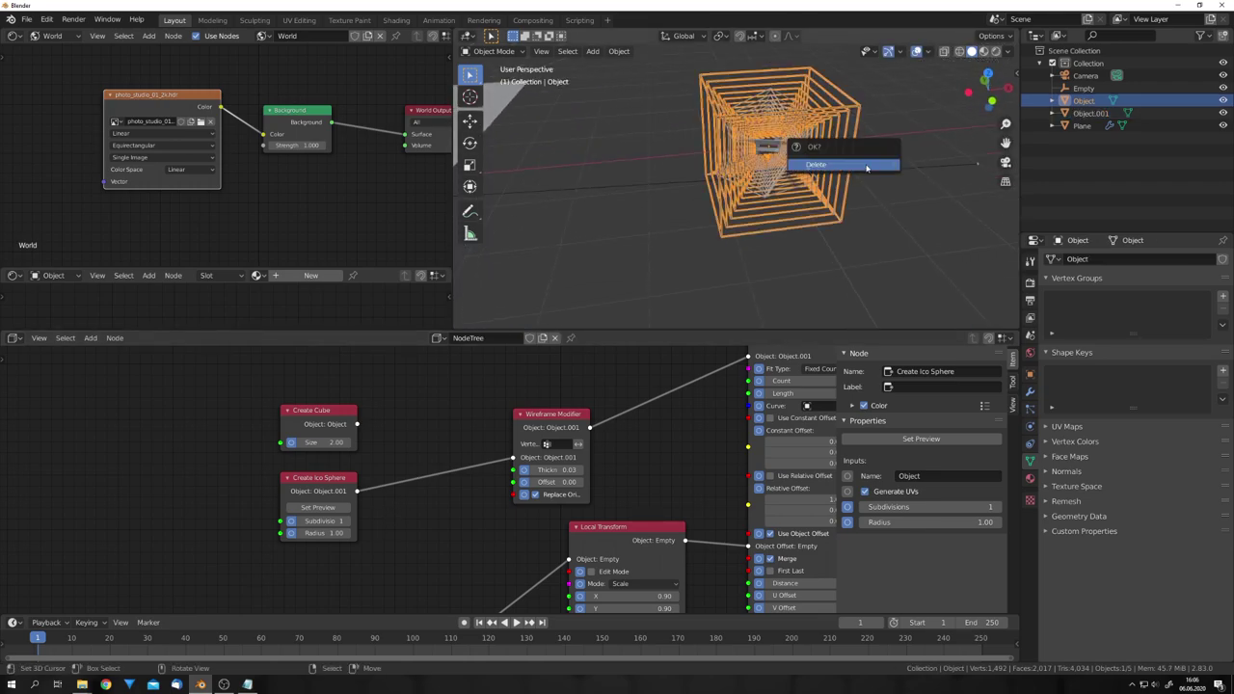
{"action": "left_click", "coordinate": [866, 166]}
Set the plane's hair particle Instance Object to Object.001.
{"action": "left_click", "coordinate": [693, 208]}
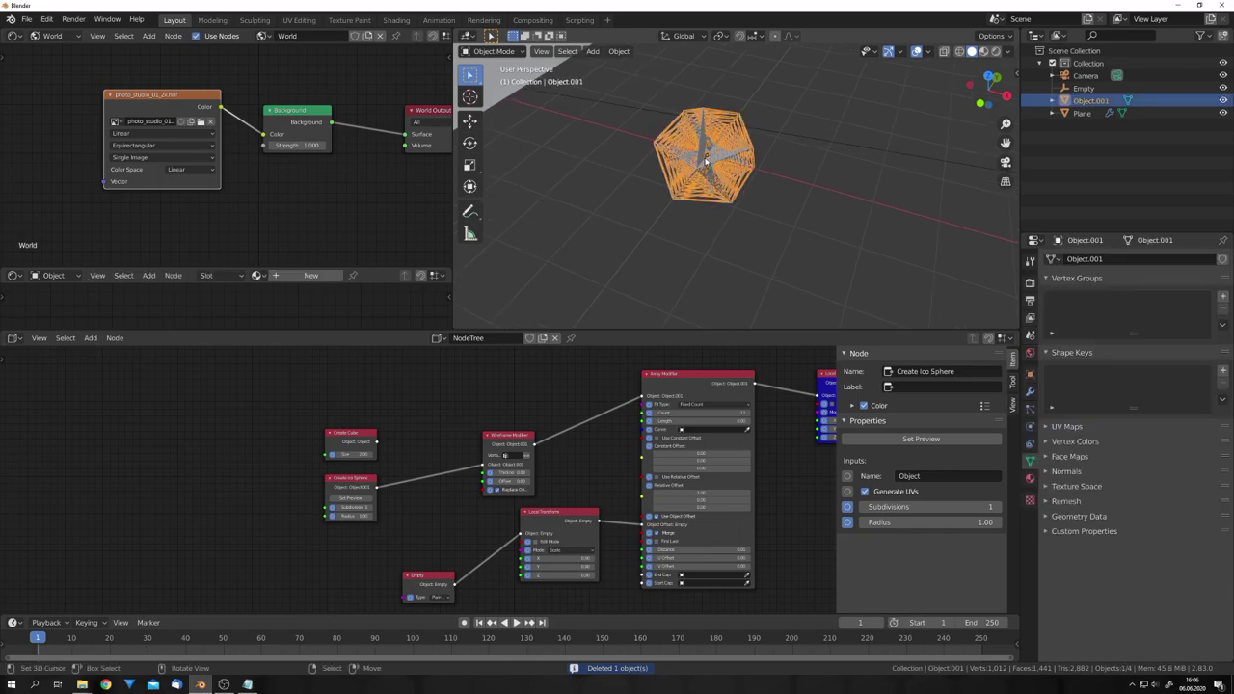
{"action": "scroll", "coordinate": [693, 207], "scroll_direction": "down", "scroll_amount": 5}
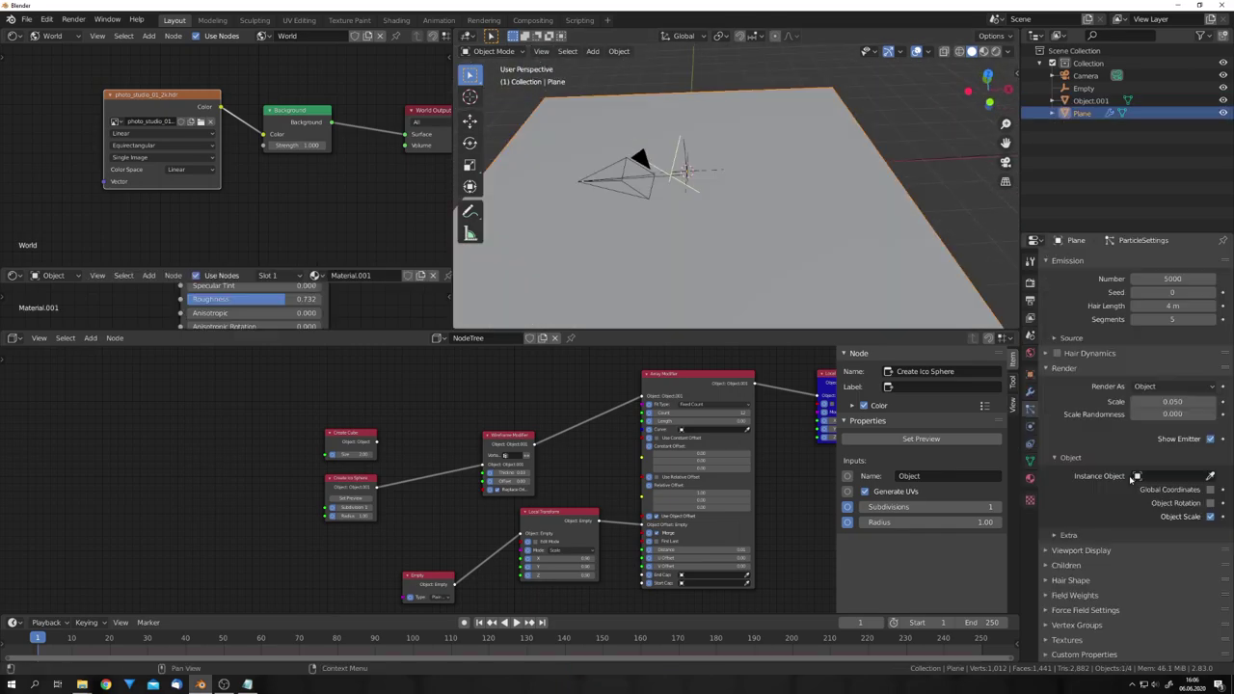
{"action": "left_click", "coordinate": [1142, 476]}
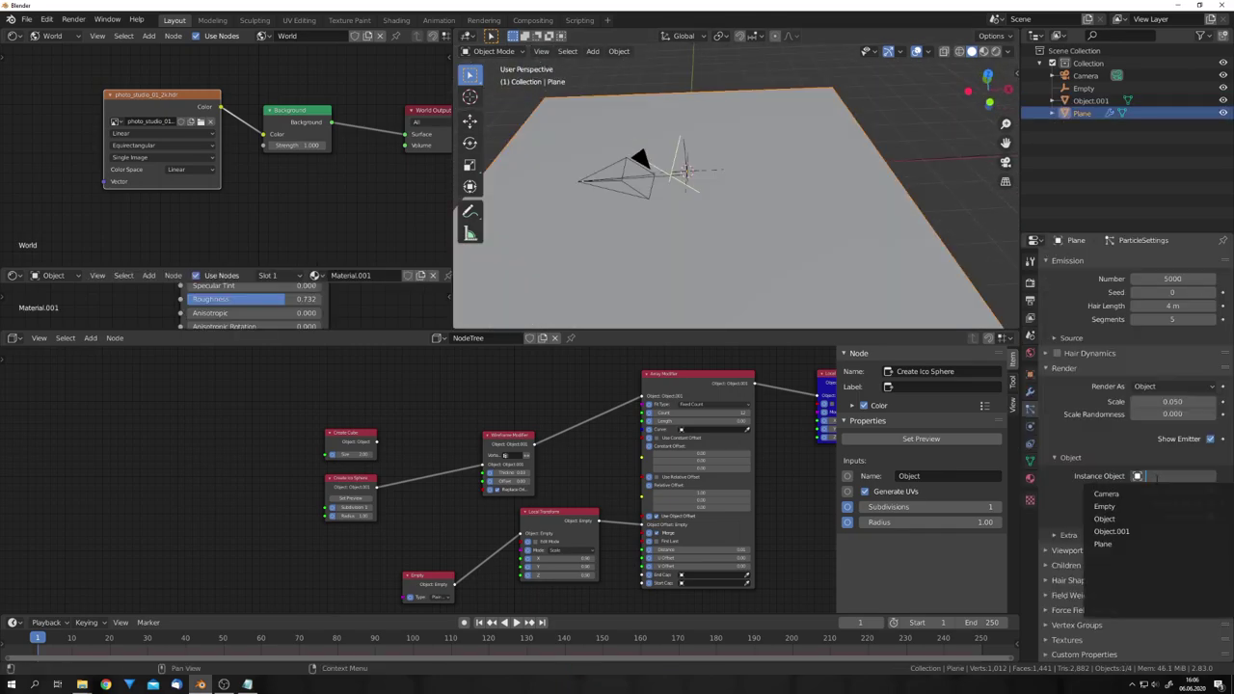
{"action": "left_click", "coordinate": [1114, 531]}
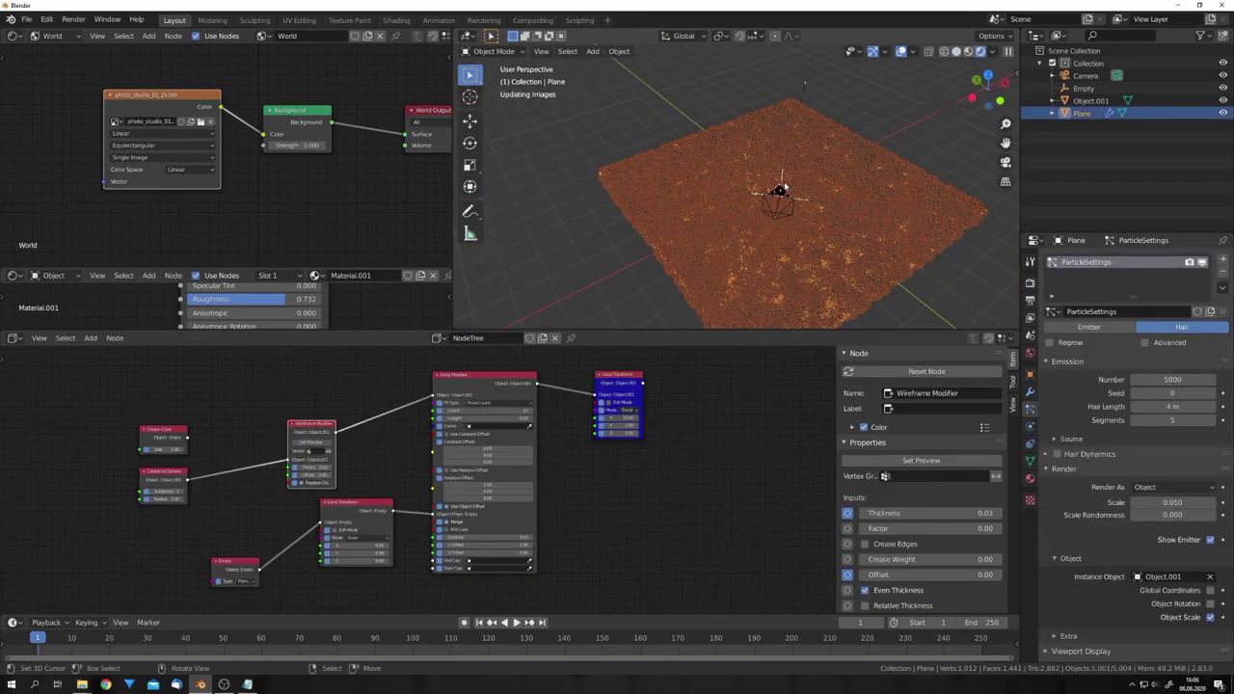
Inspect the scattered ico sphere arrays in Rendered shading and return to Solid shading.
{"action": "key", "text": "z"}
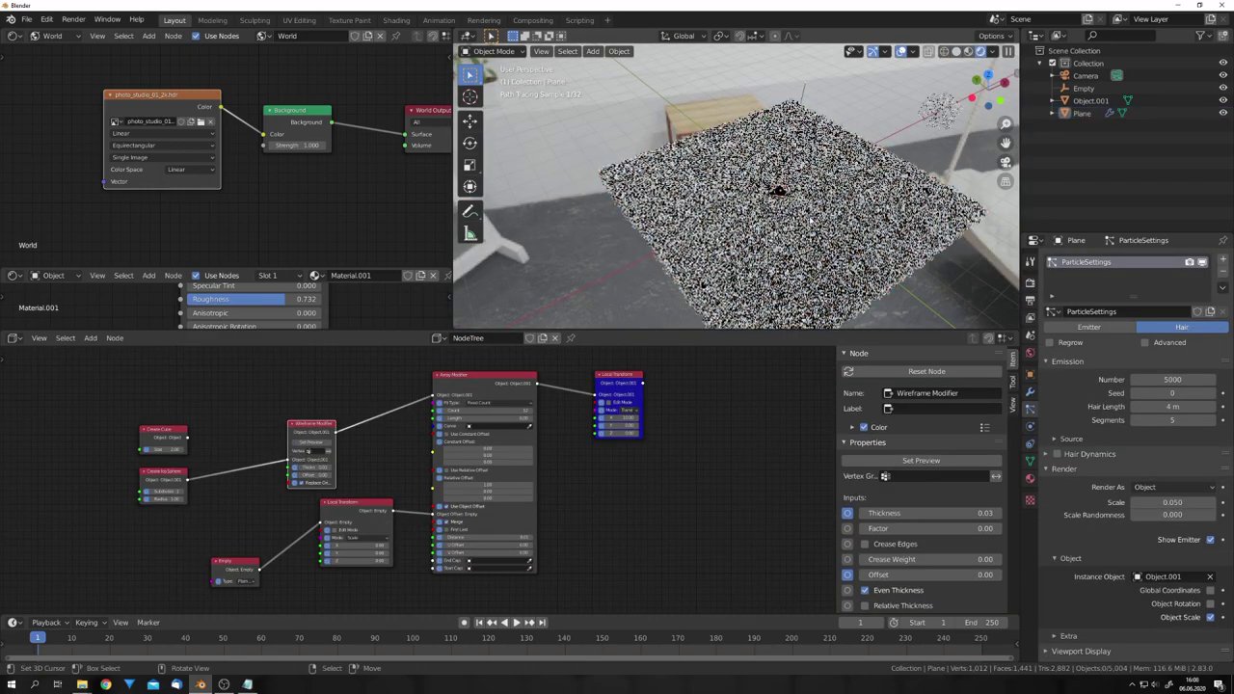
{"action": "scroll", "coordinate": [810, 220], "scroll_direction": "up", "scroll_amount": 4}
{"action": "key", "text": "z"}
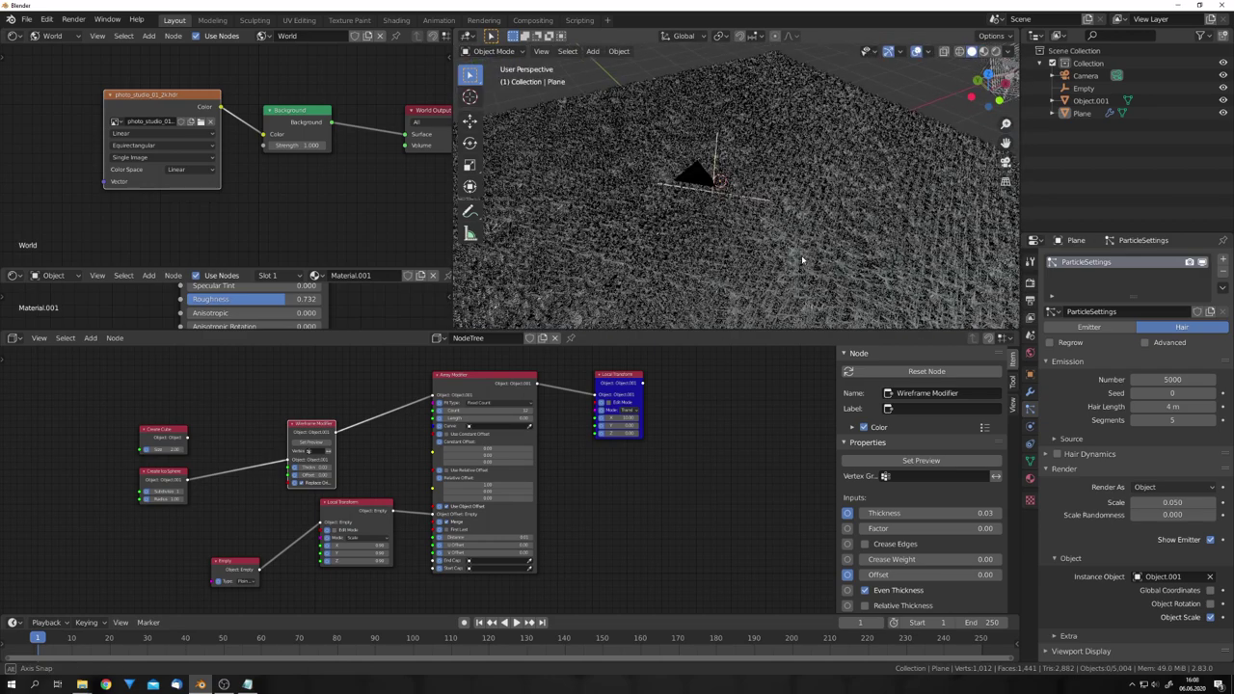
{"action": "middle_click_drag", "start_coordinate": [810, 231], "coordinate": [800, 208]}
Enlarge the material shader editor and add a Material node to the Sorcar tree beyond the last Local Transform.
{"action": "mouse_move", "coordinate": [724, 388]}
{"action": "middle_mouse_down"}
{"action": "mouse_move", "coordinate": [603, 411]}
{"action": "mouse_move", "coordinate": [514, 450]}
{"action": "middle_mouse_up"}
{"action": "scroll", "coordinate": [603, 410], "scroll_direction": "up", "scroll_amount": 3}
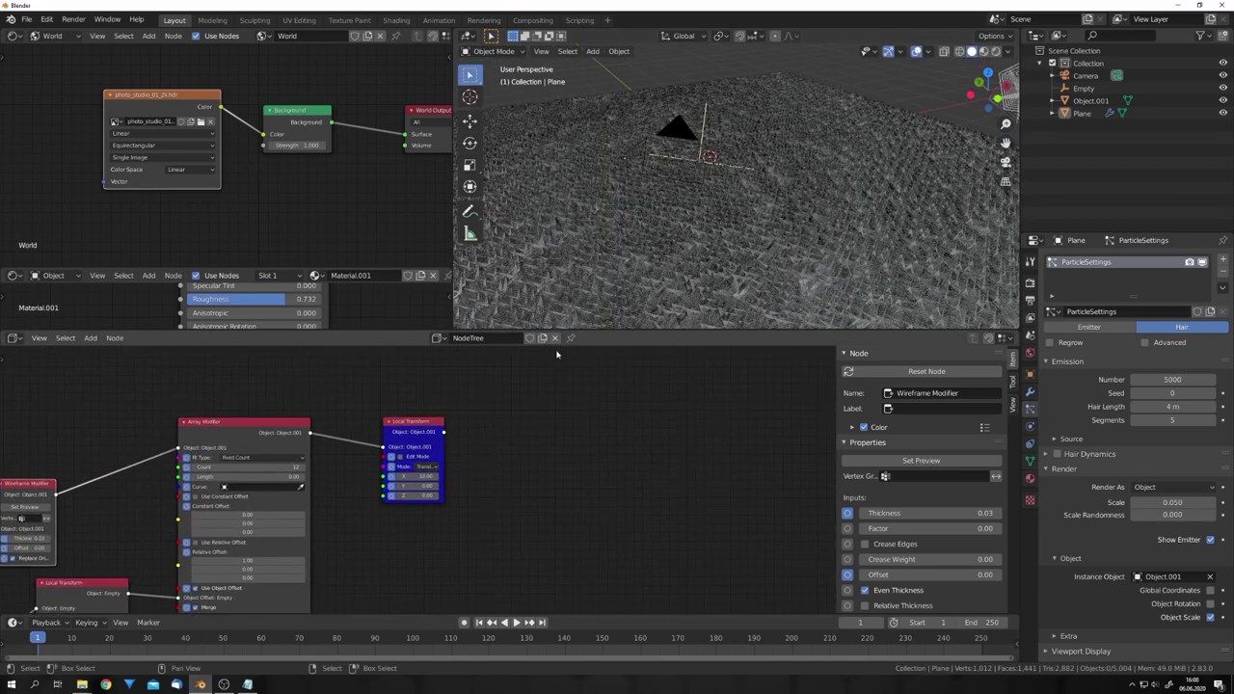
{"action": "left_click_drag", "start_coordinate": [390, 270], "coordinate": [390, 97]}
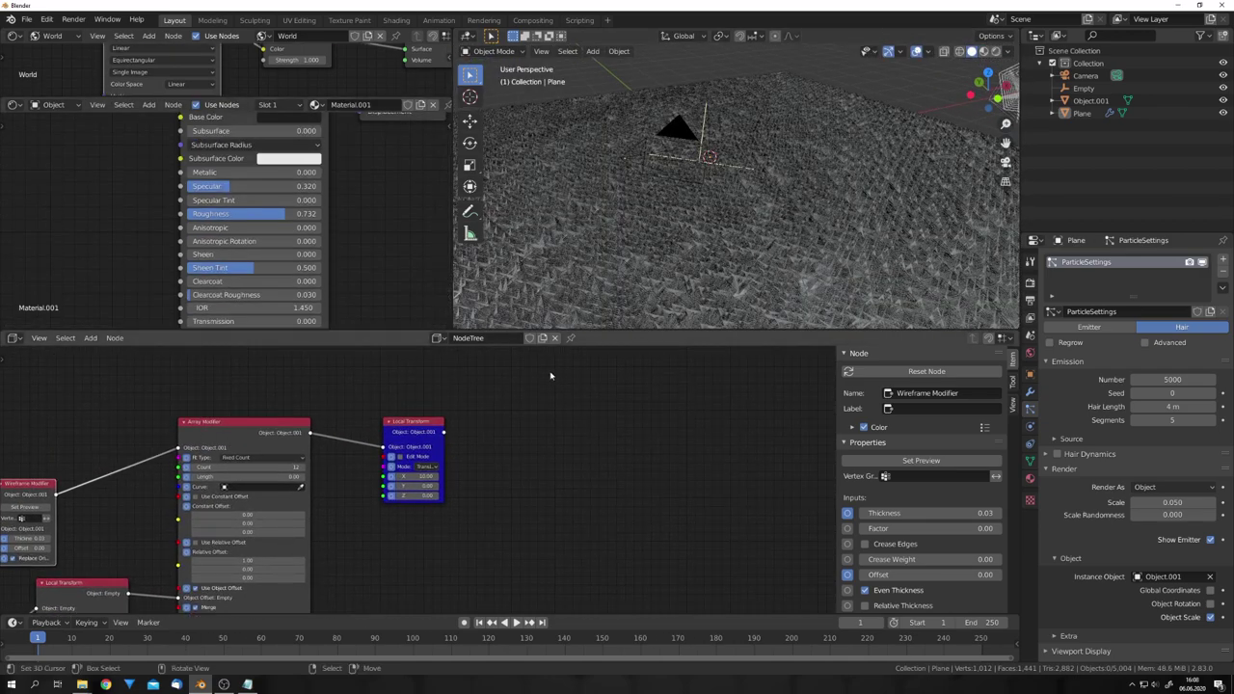
{"action": "scroll", "coordinate": [550, 372], "scroll_direction": "down", "scroll_amount": 1}
{"action": "middle_click_drag", "start_coordinate": [564, 416], "coordinate": [518, 441]}
{"action": "key", "text": "shift+a"}
{"action": "left_click", "coordinate": [520, 445]}
{"action": "type", "text": "mater"}
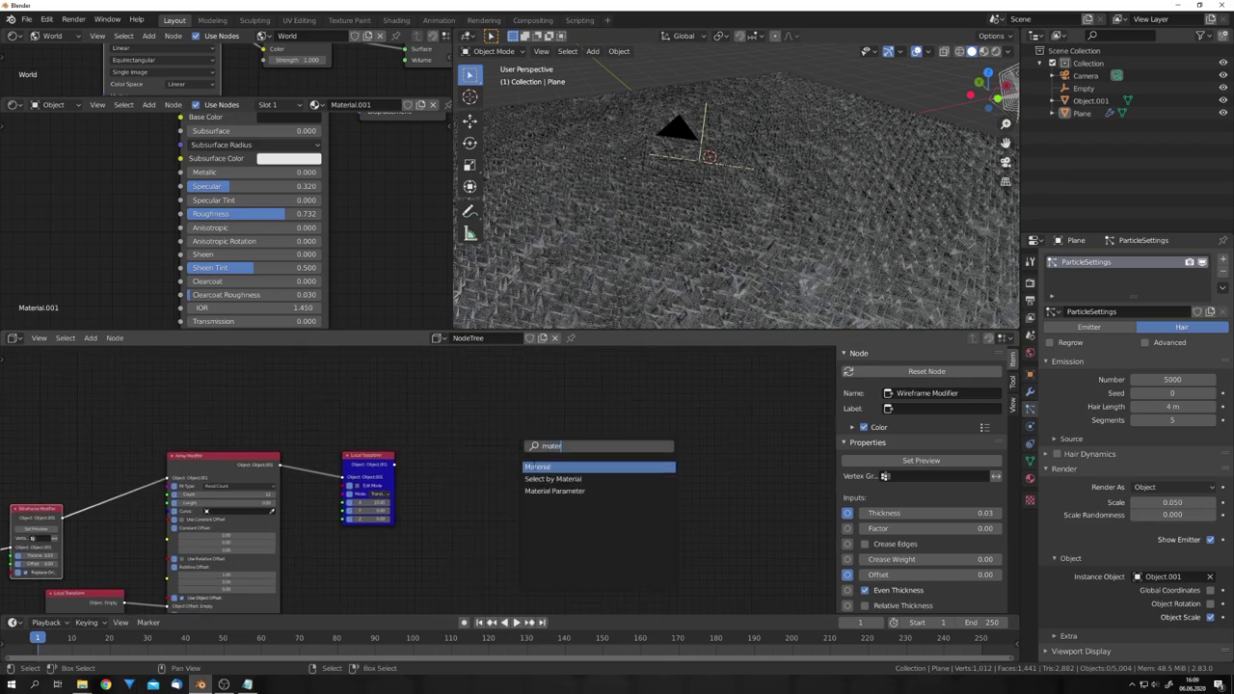
{"action": "key", "text": "Return"}
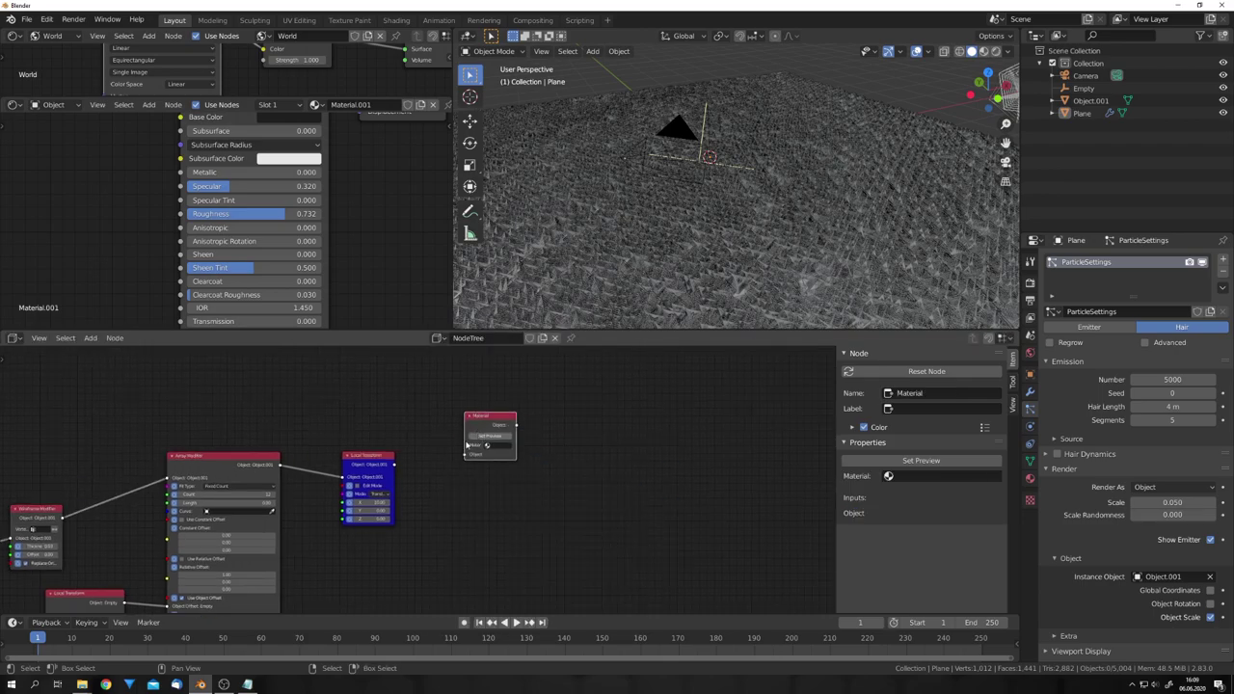
Feed the Local Transform into the Material node, choose Material.001 and make that node the preview.
{"action": "scroll", "coordinate": [473, 425], "scroll_direction": "up", "scroll_amount": 2}
{"action": "left_click", "coordinate": [493, 455]}
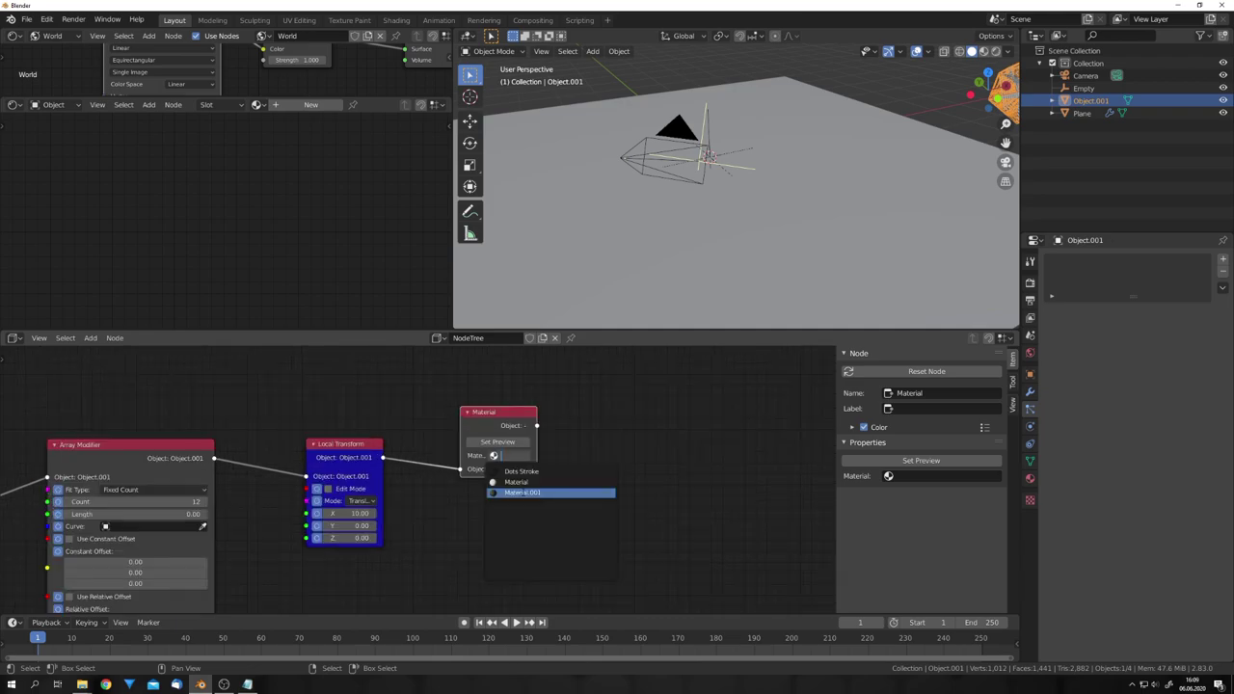
{"action": "left_click", "coordinate": [549, 493]}
{"action": "left_click", "coordinate": [514, 439]}
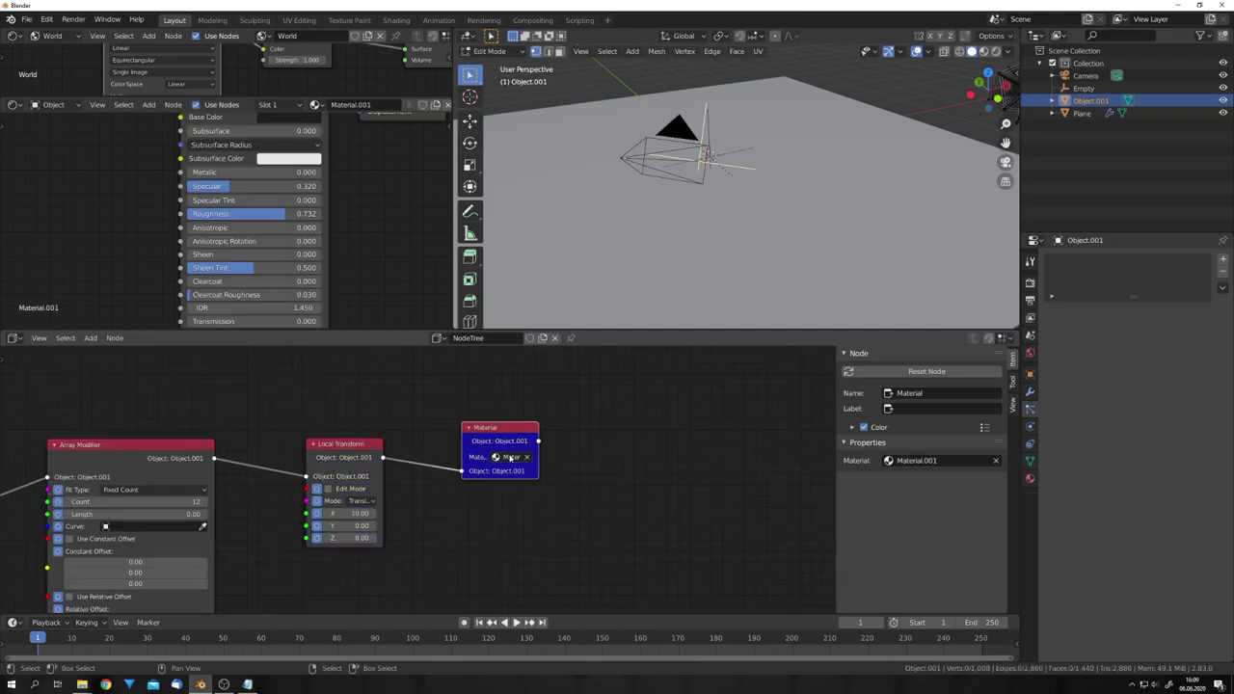
Leave Edit Mode and inspect the ico sphere array's material in Rendered shading.
{"action": "scroll", "coordinate": [723, 256], "scroll_direction": "up", "scroll_amount": 5}
{"action": "key", "text": "Tab"}
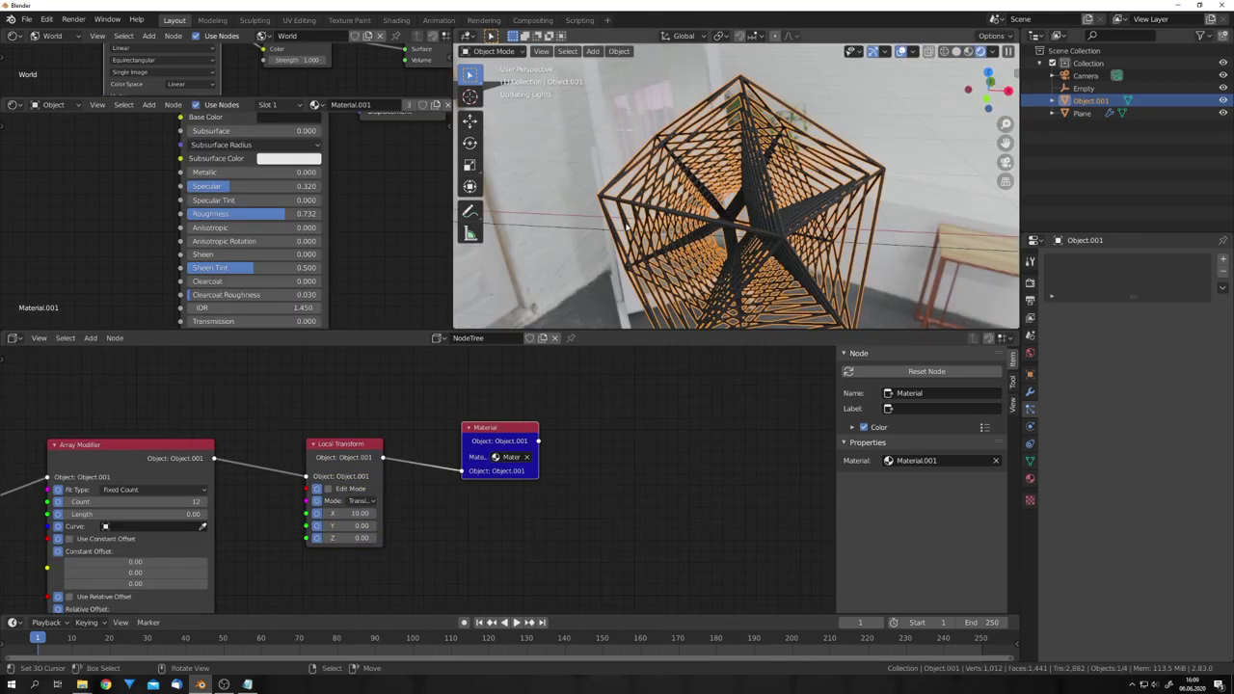
{"action": "middle_click_drag", "start_coordinate": [690, 227], "coordinate": [716, 237]}
{"action": "key", "text": "alt+a"}
{"action": "scroll", "coordinate": [716, 236], "scroll_direction": "down", "scroll_amount": 7}
{"action": "key", "text": "z"}
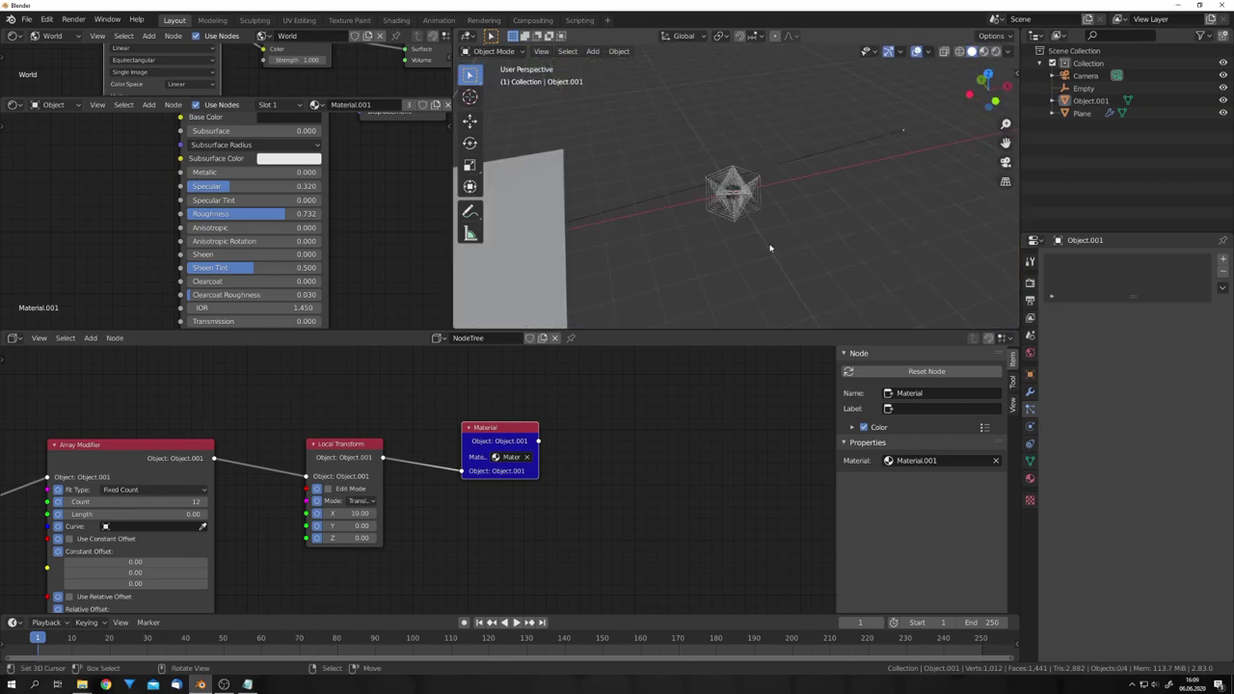
Pick the ico sphere array again as the Instance Object of the plane's hair particles.
{"action": "scroll", "coordinate": [767, 247], "scroll_direction": "down", "scroll_amount": 4}
{"action": "middle_click_drag", "start_coordinate": [638, 233], "coordinate": [752, 210], "text": "shift"}
{"action": "right_click", "coordinate": [761, 217]}
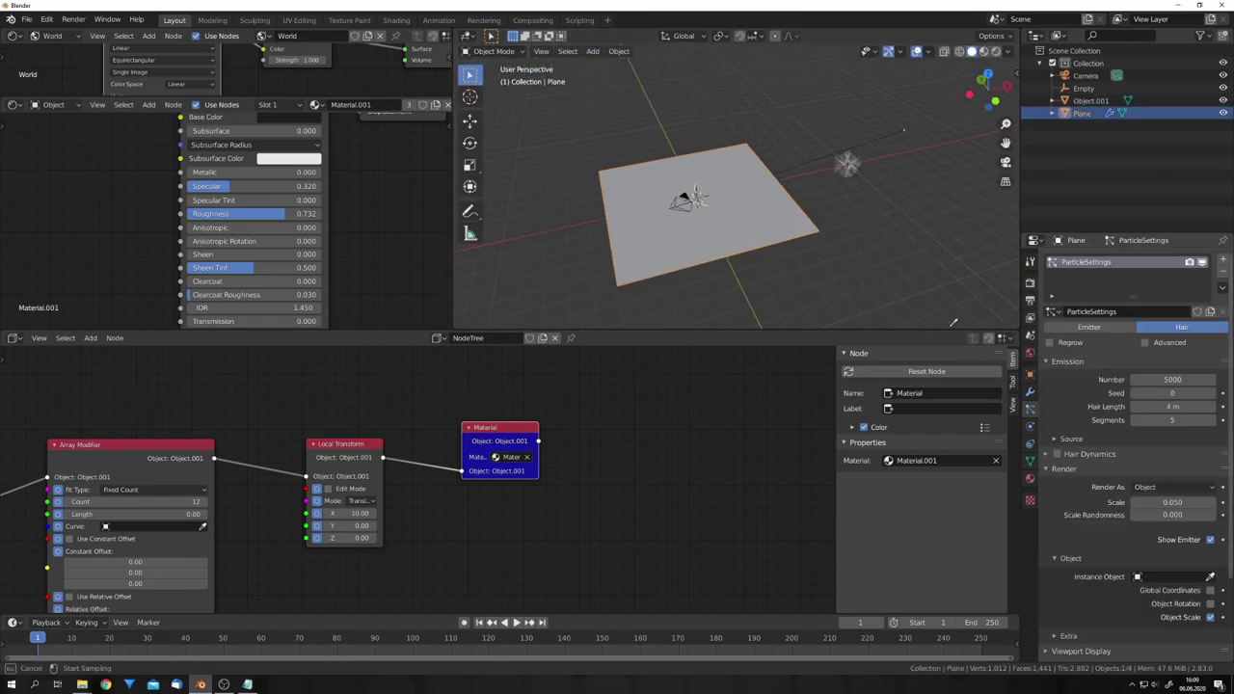
{"action": "left_click", "coordinate": [846, 172]}
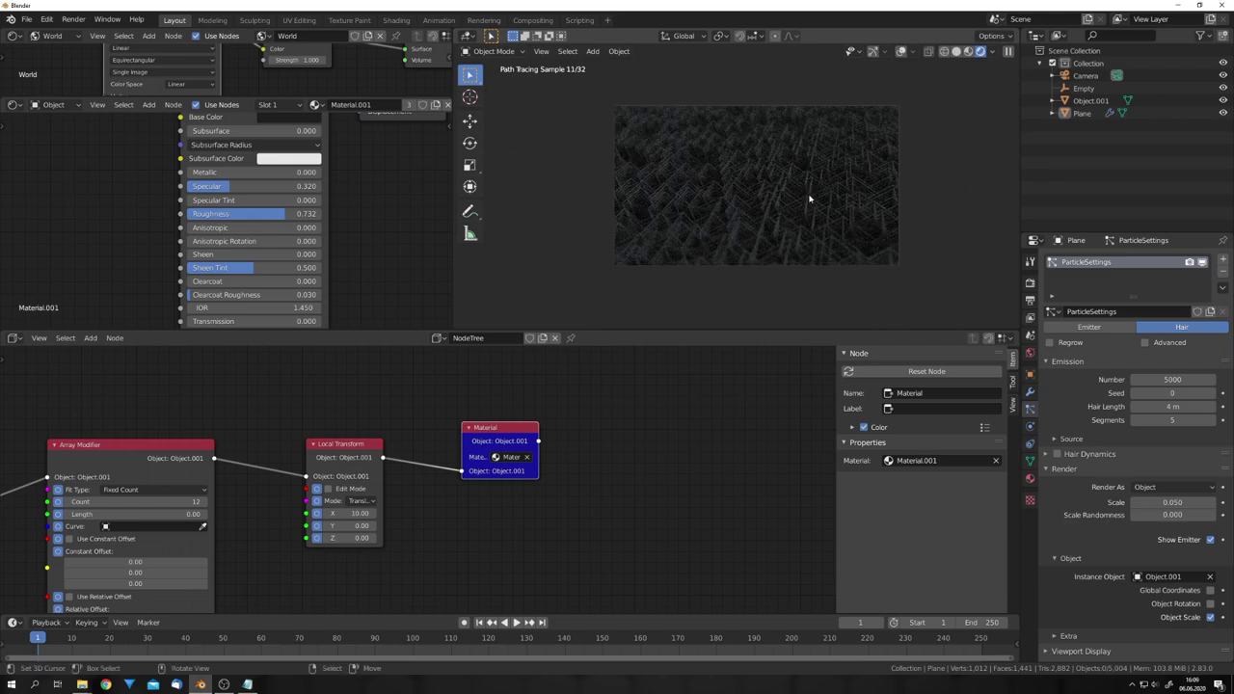
Return to Solid shading and examine the scattered arrays within and outside the camera frame.
{"action": "key", "text": "z"}
{"action": "scroll", "coordinate": [824, 222], "scroll_direction": "up", "scroll_amount": 2}
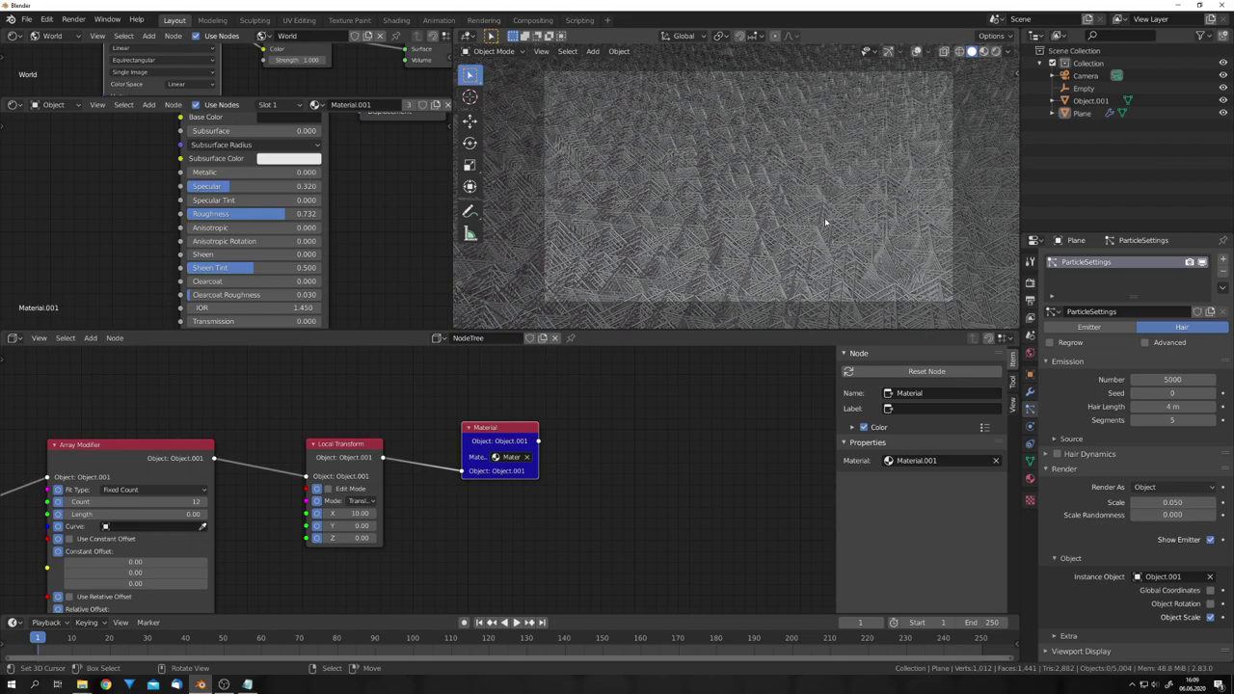
{"action": "middle_click_drag", "start_coordinate": [824, 222], "coordinate": [684, 197]}
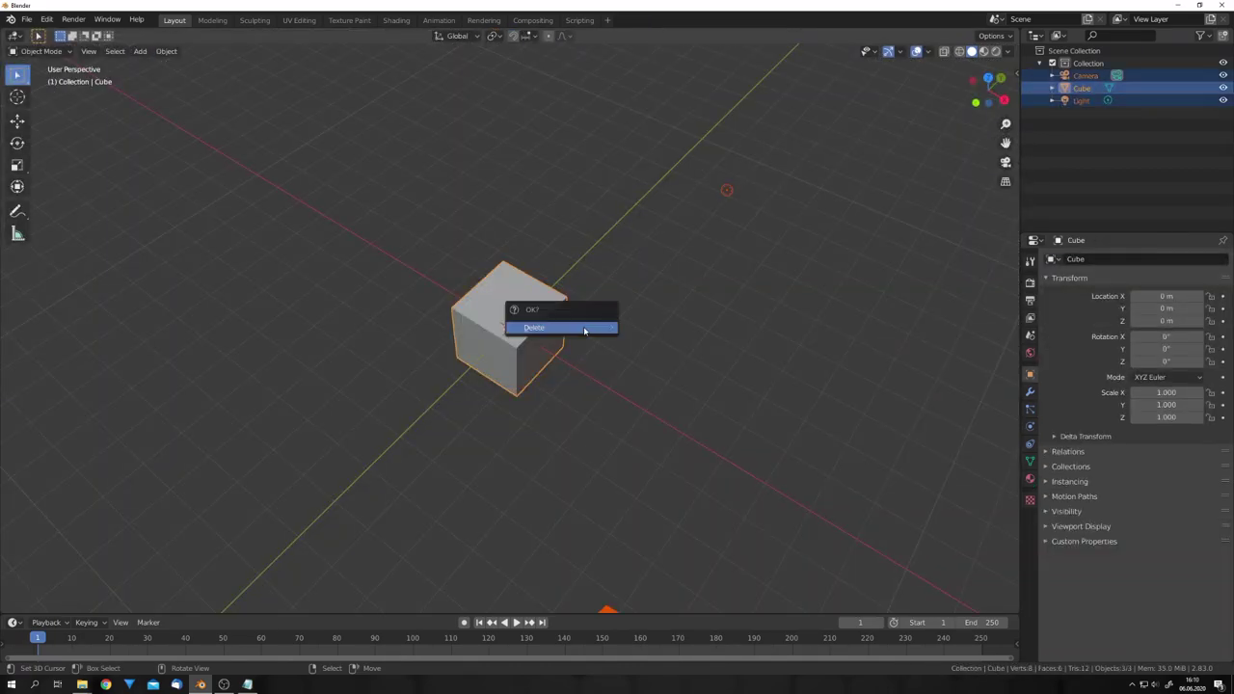
Delete the default camera, cube and light in the new scene and add a Text object.
{"action": "left_click", "coordinate": [579, 330]}
{"action": "middle_click_drag", "start_coordinate": [580, 329], "coordinate": [585, 391]}
{"action": "key", "text": "shift+a"}
{"action": "left_click", "coordinate": [578, 437]}
{"action": "key", "text": "Tab"}
{"action": "key", "text": "Tab"}
{"action": "middle_click_drag", "start_coordinate": [722, 402], "coordinate": [867, 405]}
Set the text's paragraph alignment to Center both horizontally and vertically.
{"action": "left_click", "coordinate": [1029, 443]}
{"action": "left_click", "coordinate": [1172, 457]}
{"action": "left_click", "coordinate": [1157, 484]}
{"action": "left_click", "coordinate": [1168, 470]}
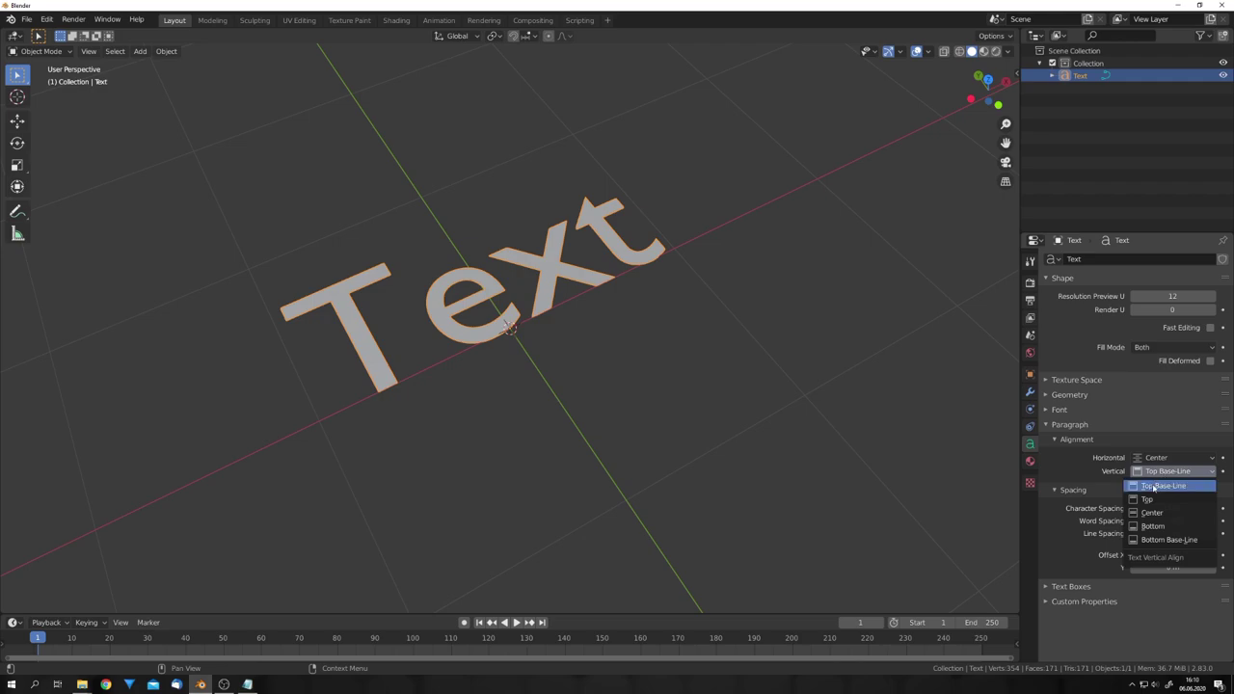
{"action": "left_click", "coordinate": [1152, 512]}
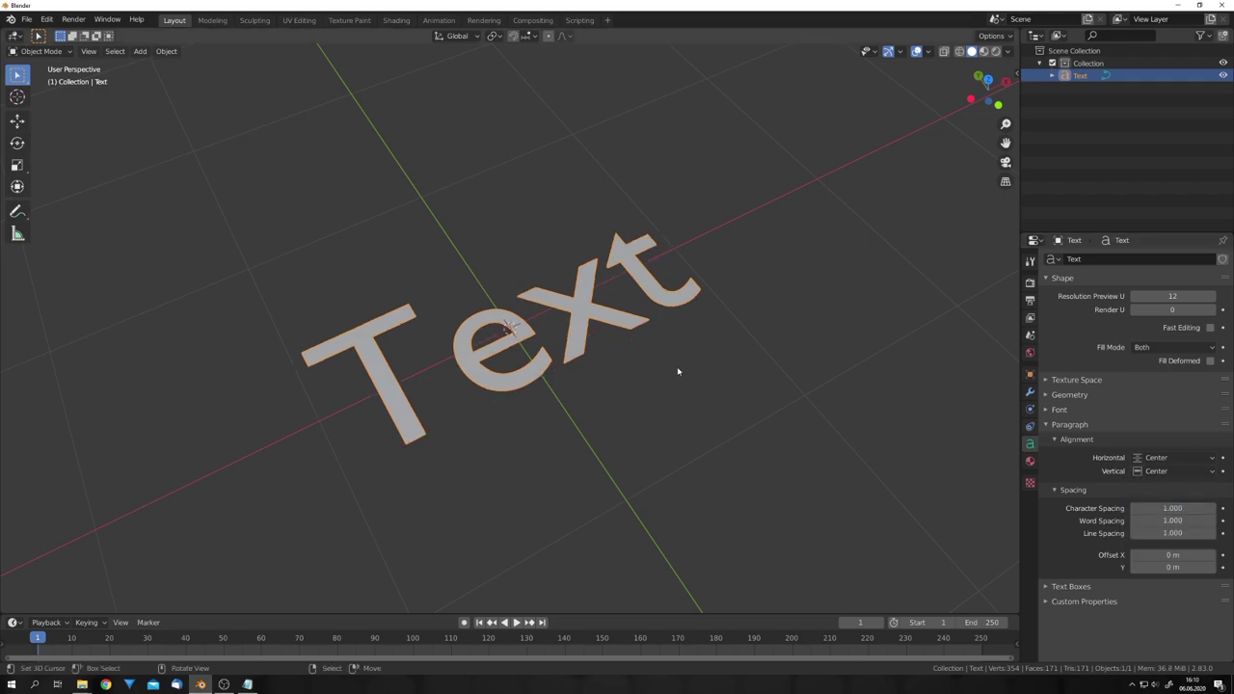
Rotate the text 90 degrees about the X axis so it stands upright.
{"action": "mouse_move", "coordinate": [677, 371]}
{"action": "middle_mouse_down"}
{"action": "mouse_move", "coordinate": [590, 354]}
{"action": "mouse_move", "coordinate": [656, 344]}
{"action": "mouse_move", "coordinate": [696, 371]}
{"action": "middle_mouse_up"}
{"action": "key", "text": "r"}
{"action": "key", "text": "x"}
{"action": "key", "text": "9"}
{"action": "key", "text": "0"}
{"action": "key", "text": "Return"}
Set the text's geometry Extrude to 0.05 m.
{"action": "left_click", "coordinate": [1070, 395]}
{"action": "left_click_drag", "start_coordinate": [1172, 426], "coordinate": [1184, 426]}
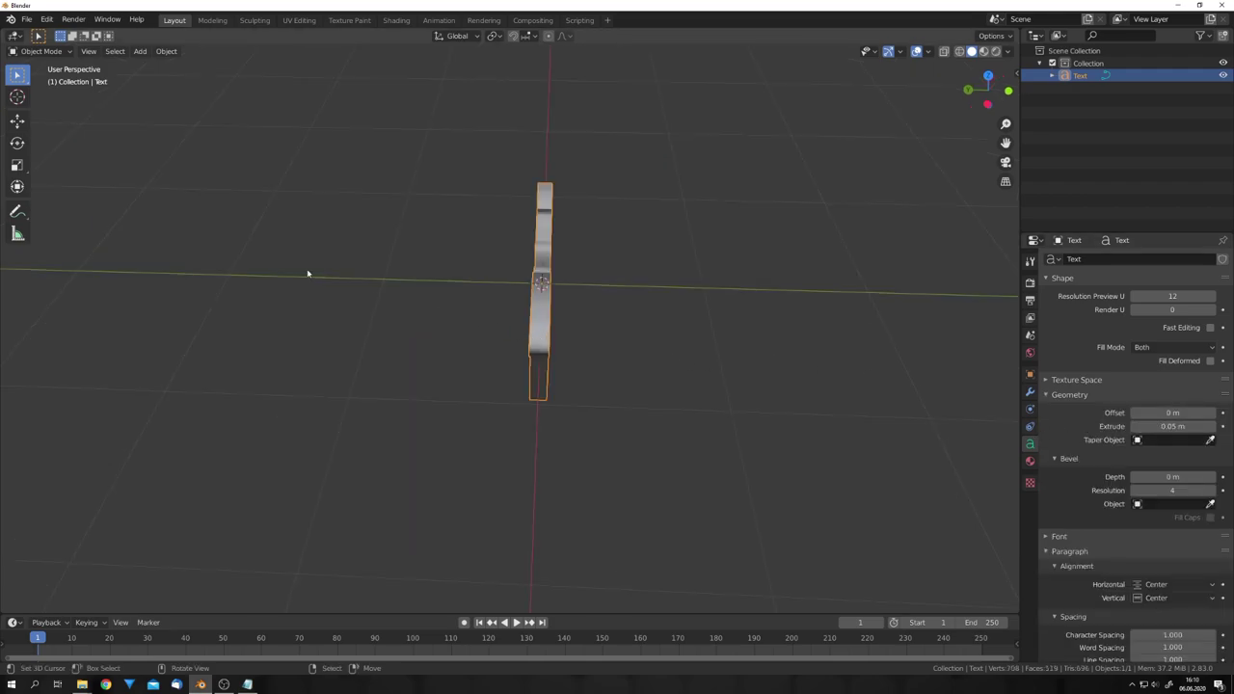
Activate the Move tool and add a mesh plane at the text's position.
{"action": "key", "text": "shift+space"}
{"action": "left_click", "coordinate": [465, 367]}
{"action": "key", "text": "shift+a"}
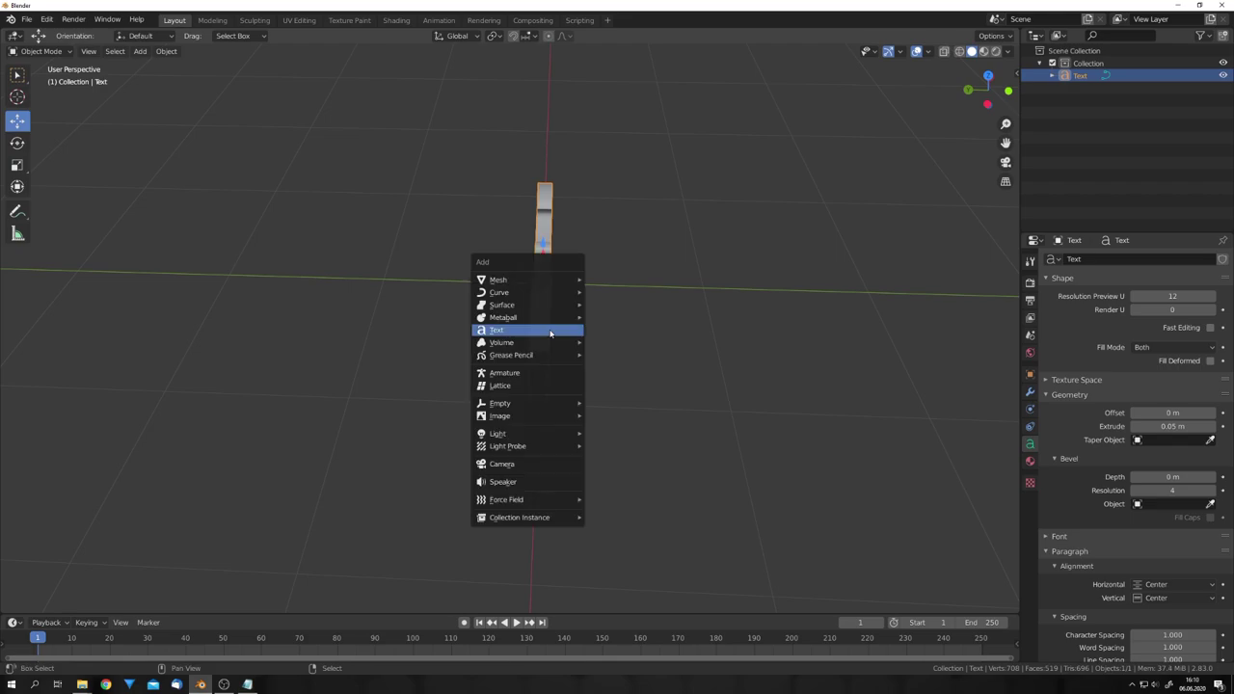
{"action": "mouse_move", "coordinate": [511, 279]}
{"action": "left_click", "coordinate": [616, 281]}
{"action": "middle_click_drag", "start_coordinate": [616, 281], "coordinate": [555, 310]}
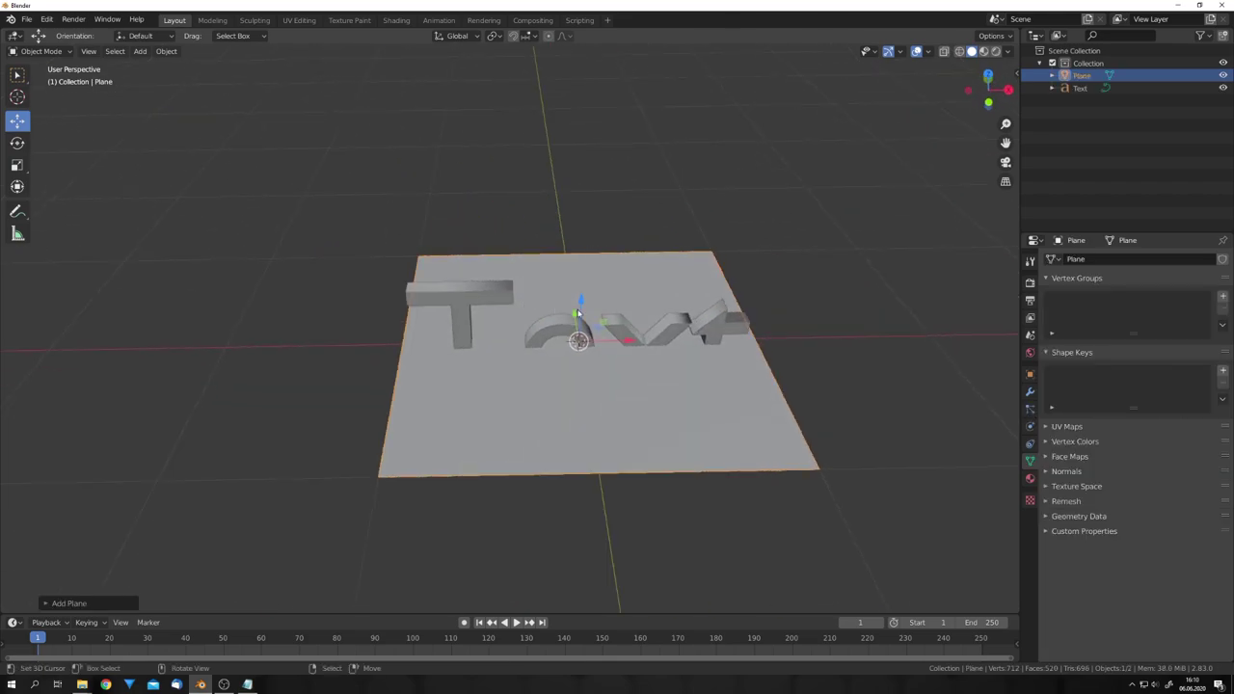
Rotate the plane 90 degrees about the X axis and scale it by 10 to form a wall behind the text.
{"action": "type", "text": "rx90"}
{"action": "key", "text": "Return"}
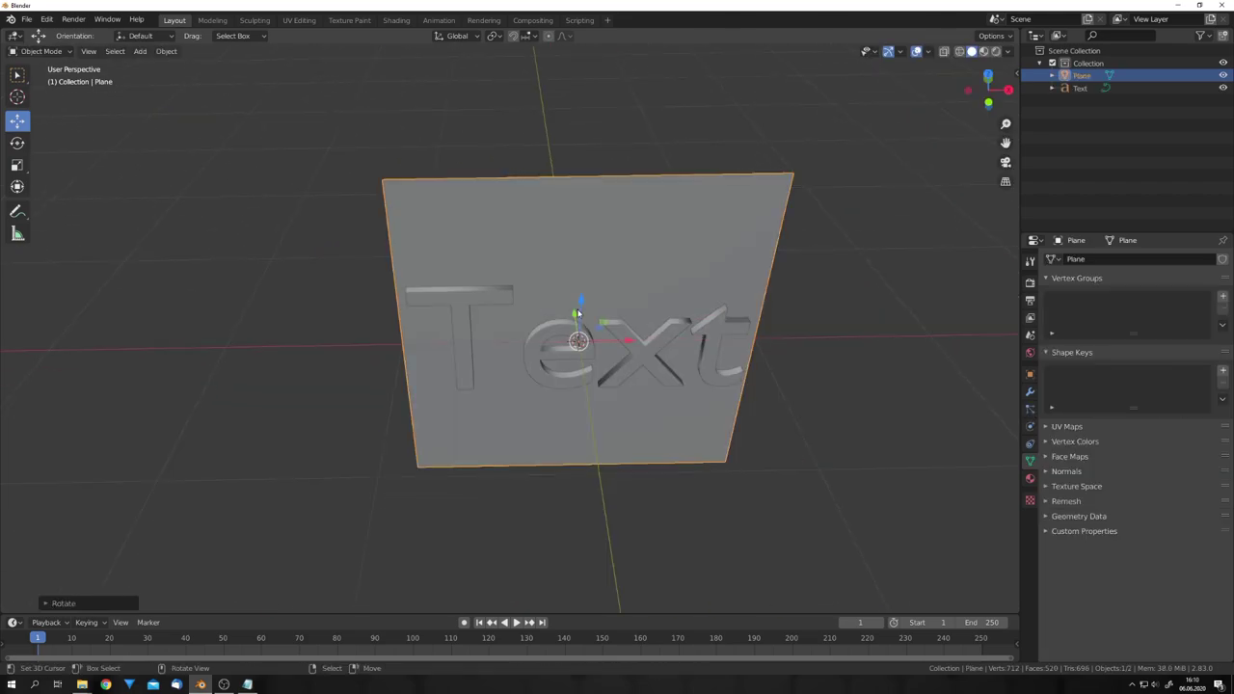
{"action": "type", "text": "s10"}
{"action": "key", "text": "Return"}
{"action": "scroll", "coordinate": [577, 309], "scroll_direction": "down", "scroll_amount": 8}
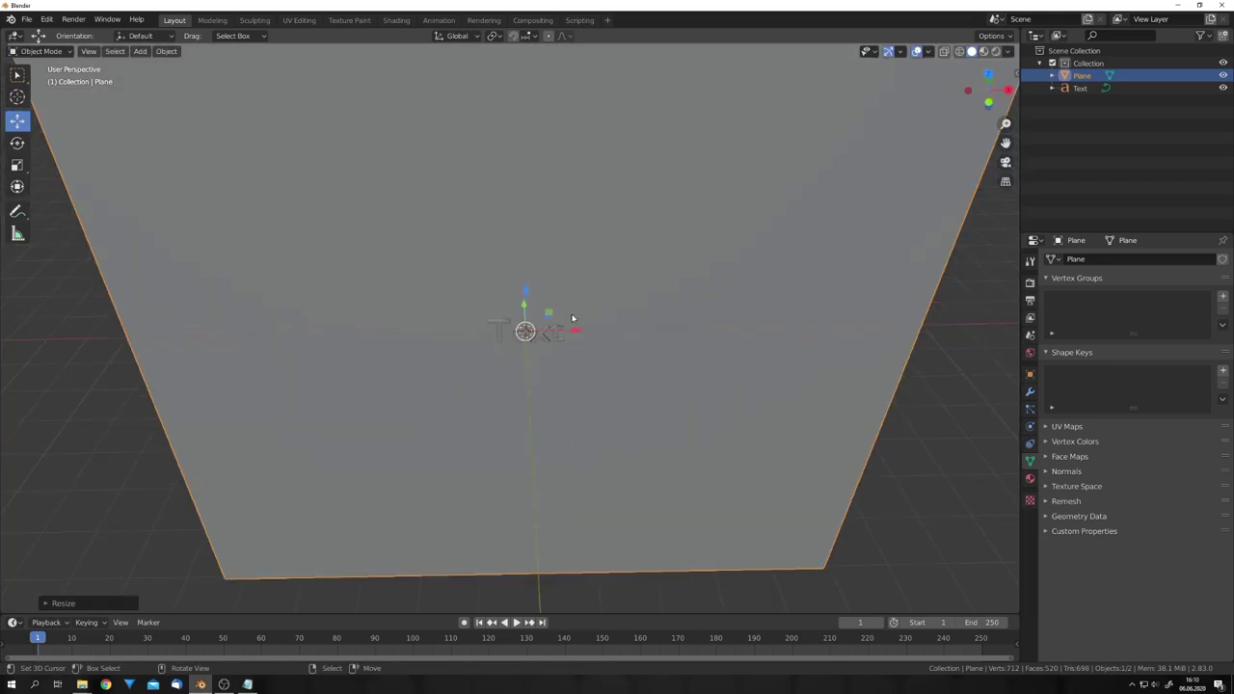
Move the text slightly along the negative Y axis so it sits in front of the plane.
{"action": "middle_click_drag", "start_coordinate": [550, 313], "coordinate": [595, 306]}
{"action": "scroll", "coordinate": [595, 305], "scroll_direction": "up", "scroll_amount": 6}
{"action": "left_click_drag", "start_coordinate": [564, 238], "coordinate": [589, 245]}
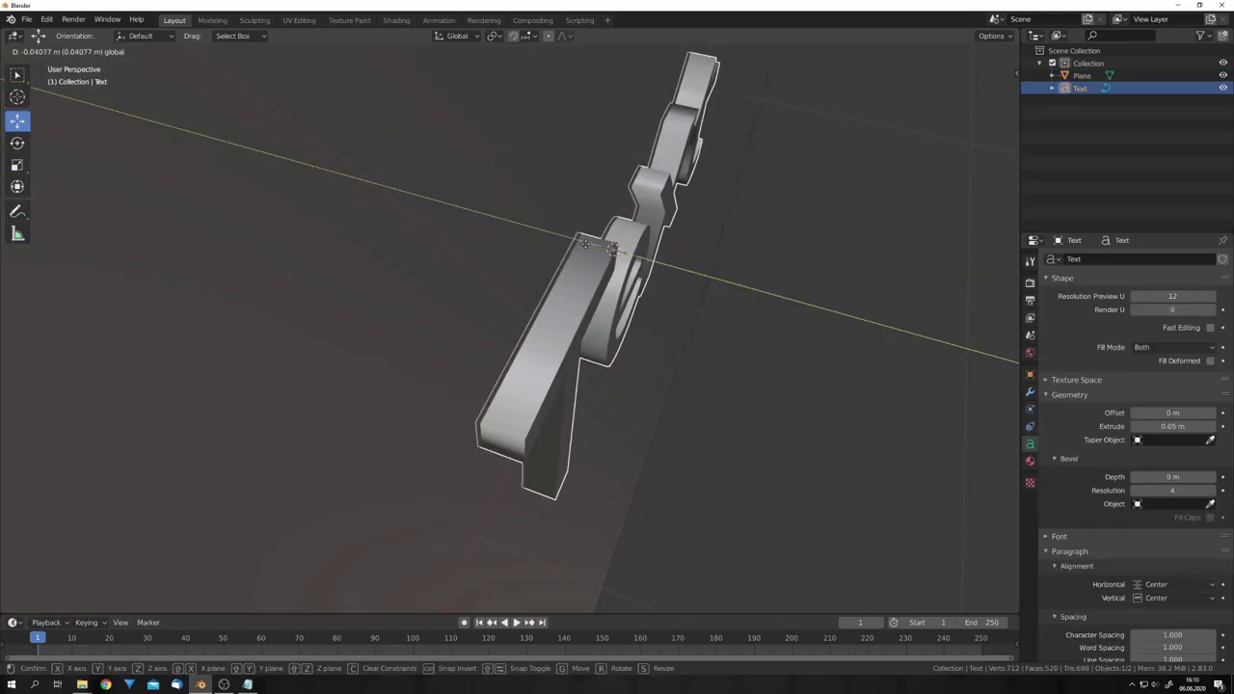
{"action": "middle_click_drag", "start_coordinate": [674, 290], "coordinate": [636, 290]}
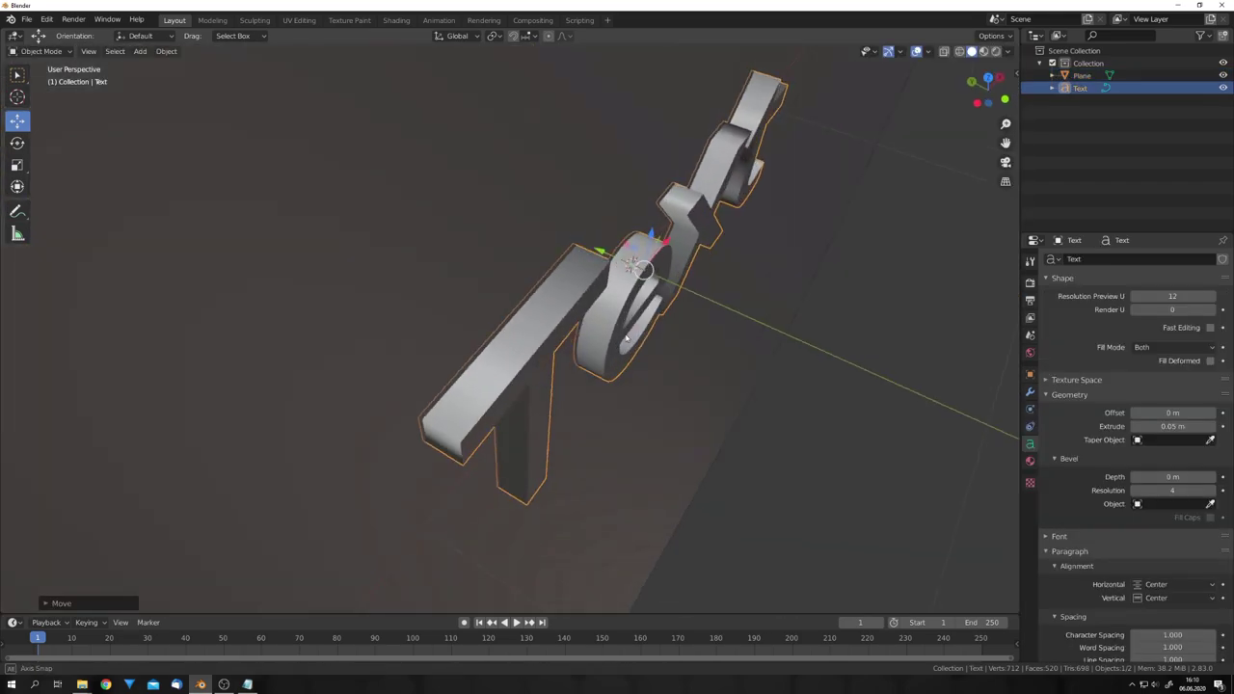
{"action": "left_click", "coordinate": [709, 323]}
{"action": "middle_click_drag", "start_coordinate": [709, 323], "coordinate": [526, 359]}
{"action": "scroll", "coordinate": [656, 323], "scroll_direction": "down", "scroll_amount": 3}
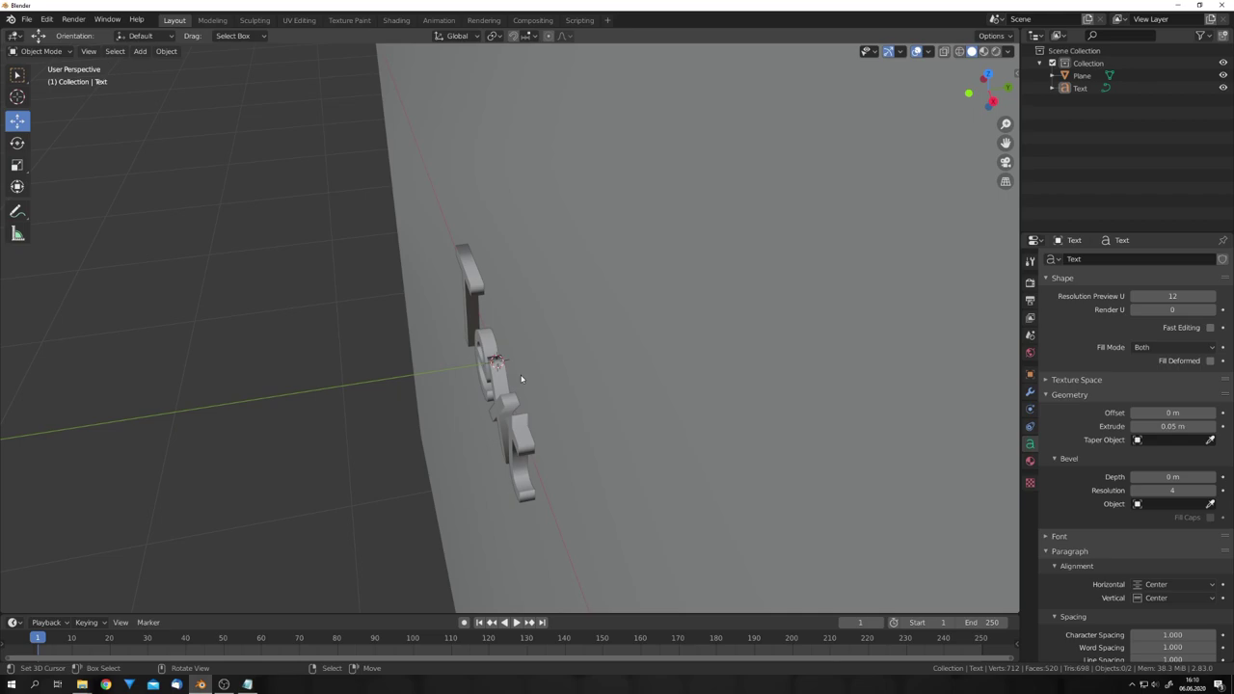
{"action": "scroll", "coordinate": [532, 362], "scroll_direction": "up", "scroll_amount": 3}
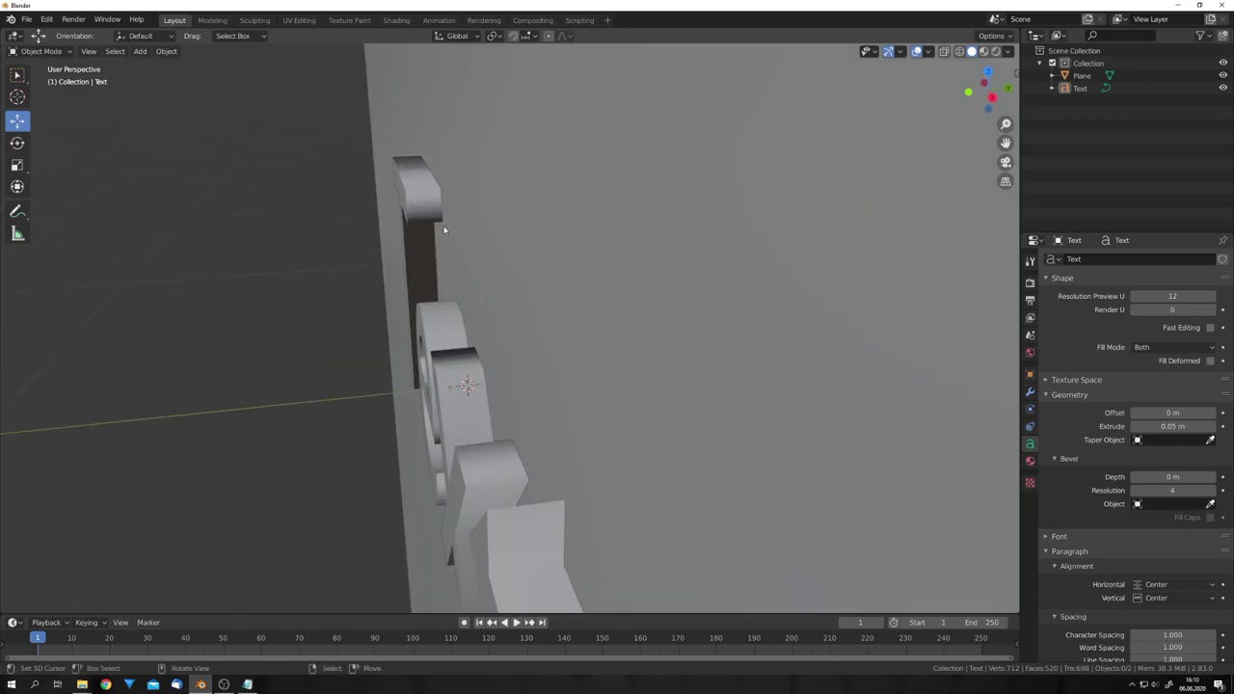
{"action": "scroll", "coordinate": [447, 237], "scroll_direction": "down", "scroll_amount": 2}
{"action": "middle_click_drag", "start_coordinate": [449, 243], "coordinate": [545, 273]}
Set the render engine to Cycles with GPU Compute as the device.
{"action": "left_click", "coordinate": [1171, 260]}
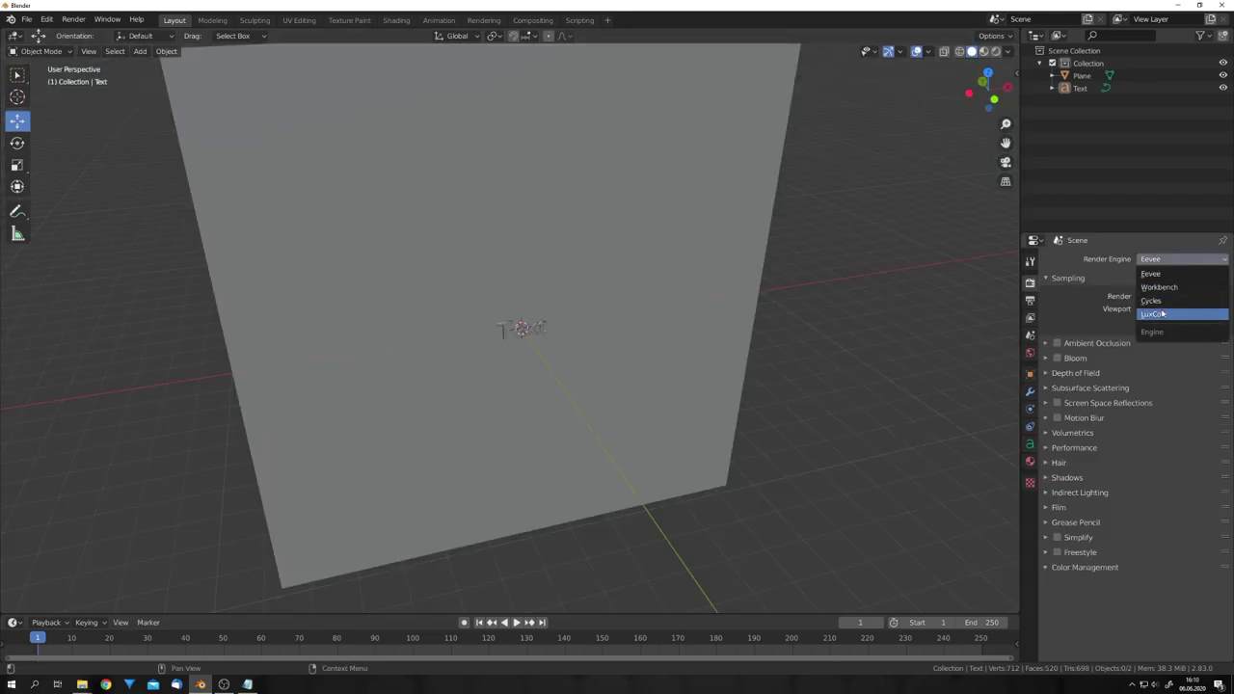
{"action": "left_click", "coordinate": [1164, 302]}
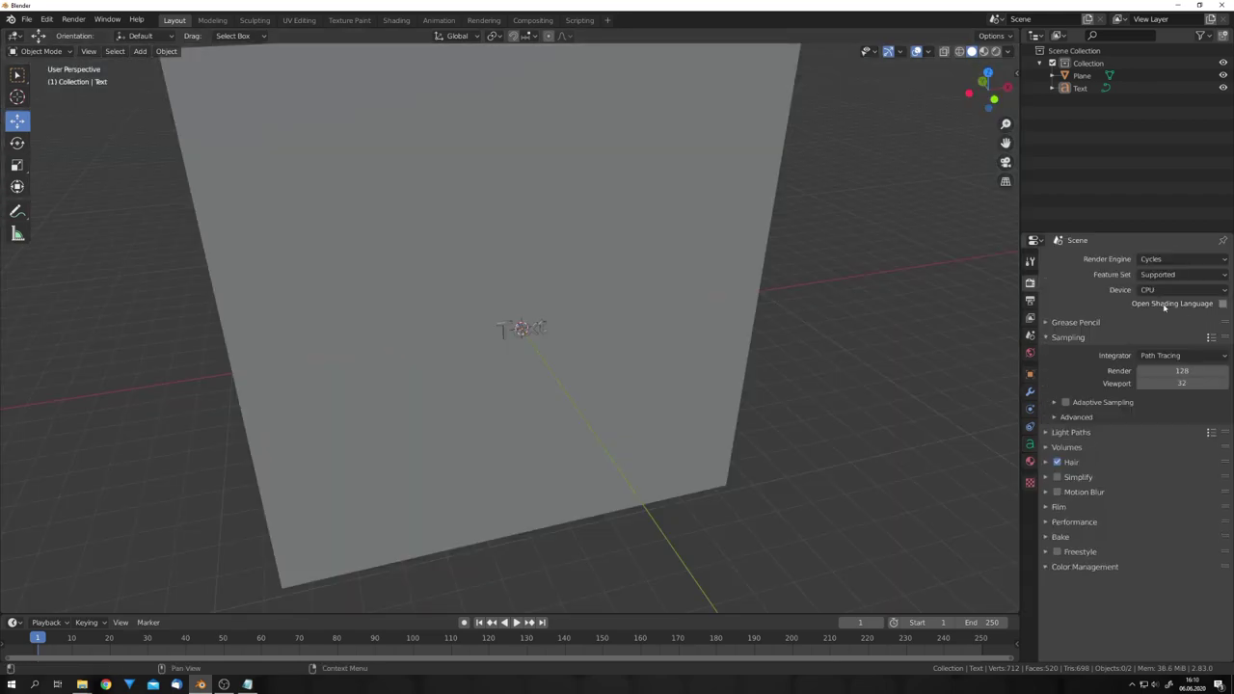
{"action": "left_click", "coordinate": [1181, 289]}
{"action": "left_click", "coordinate": [1171, 305]}
Add a camera facing the text and adjust its distance along the Y axis to frame the text.
{"action": "middle_click_drag", "start_coordinate": [711, 331], "coordinate": [557, 337]}
{"action": "key", "text": "shift+a"}
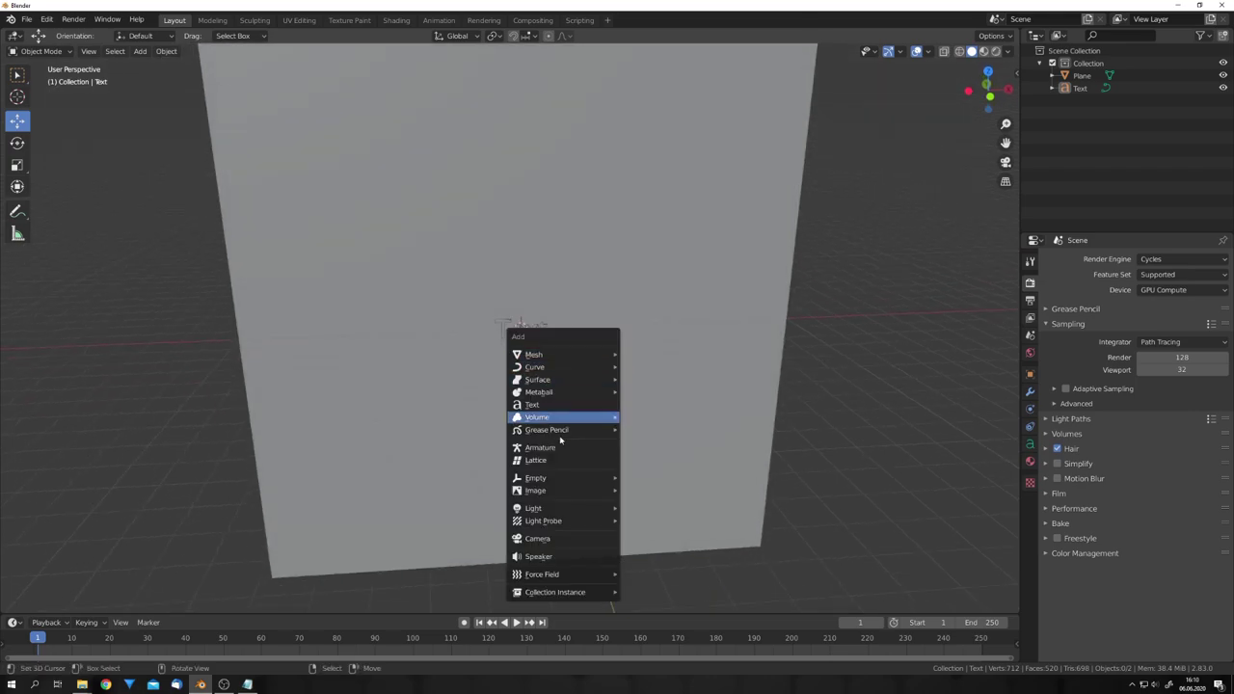
{"action": "left_click", "coordinate": [561, 539]}
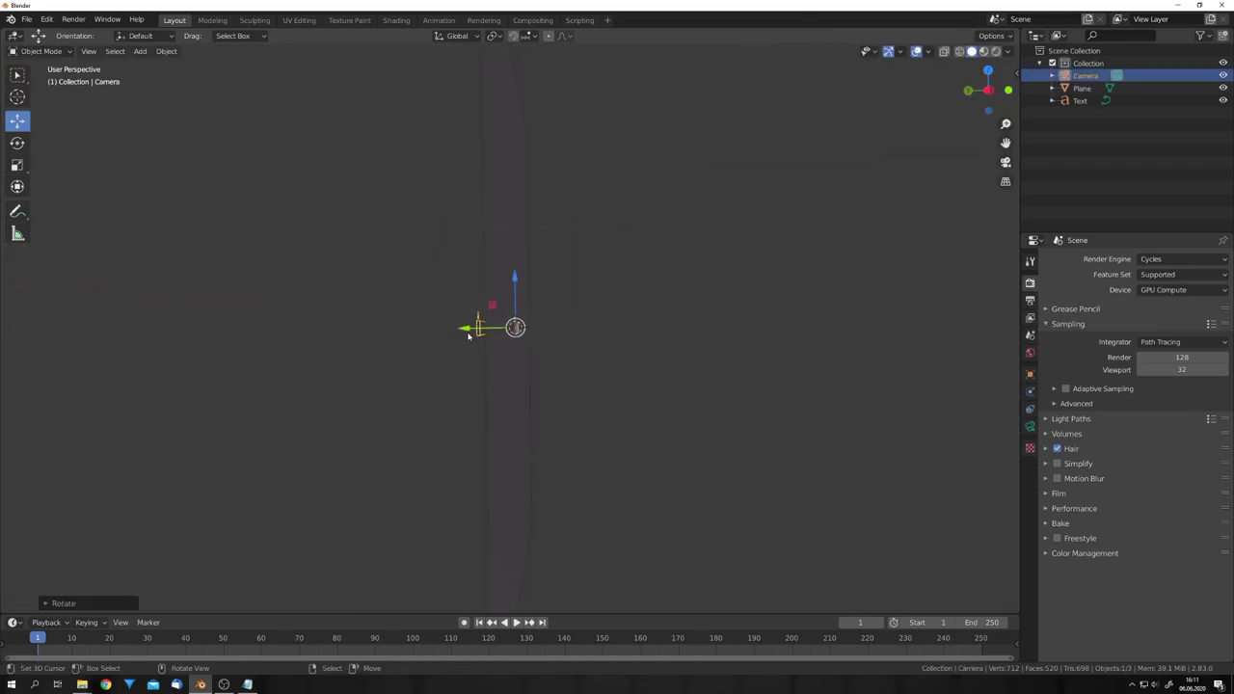
{"action": "left_click_drag", "start_coordinate": [469, 335], "coordinate": [713, 338]}
{"action": "key", "text": "KP_0"}
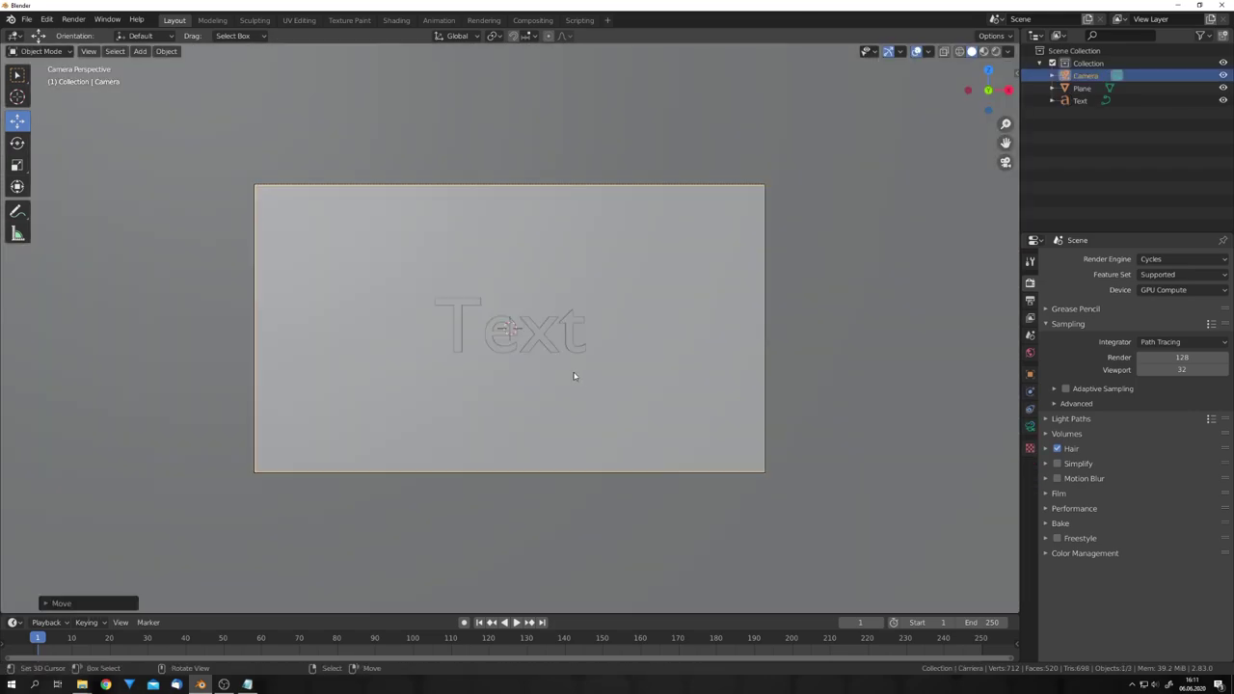
{"action": "key", "text": "g"}
{"action": "key", "text": "y"}
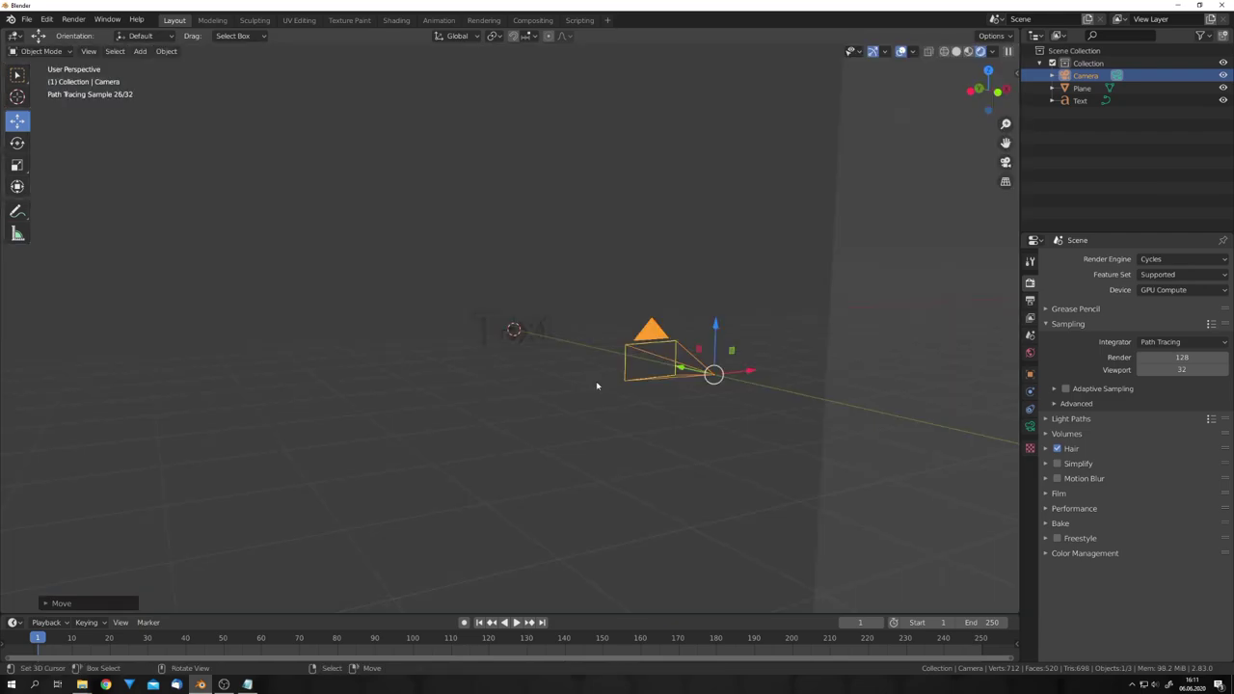
Return to solid shading, then add a Sun light, raise it above the text and move it horizontally away from the plane.
{"action": "mouse_move", "coordinate": [596, 382]}
{"action": "middle_mouse_down"}
{"action": "mouse_move", "coordinate": [539, 398]}
{"action": "mouse_move", "coordinate": [531, 413]}
{"action": "middle_mouse_up"}
{"action": "key", "text": "shift+z"}
{"action": "scroll", "coordinate": [500, 380], "scroll_direction": "down", "scroll_amount": 4}
{"action": "key", "text": "shift+a"}
{"action": "mouse_move", "coordinate": [568, 369]}
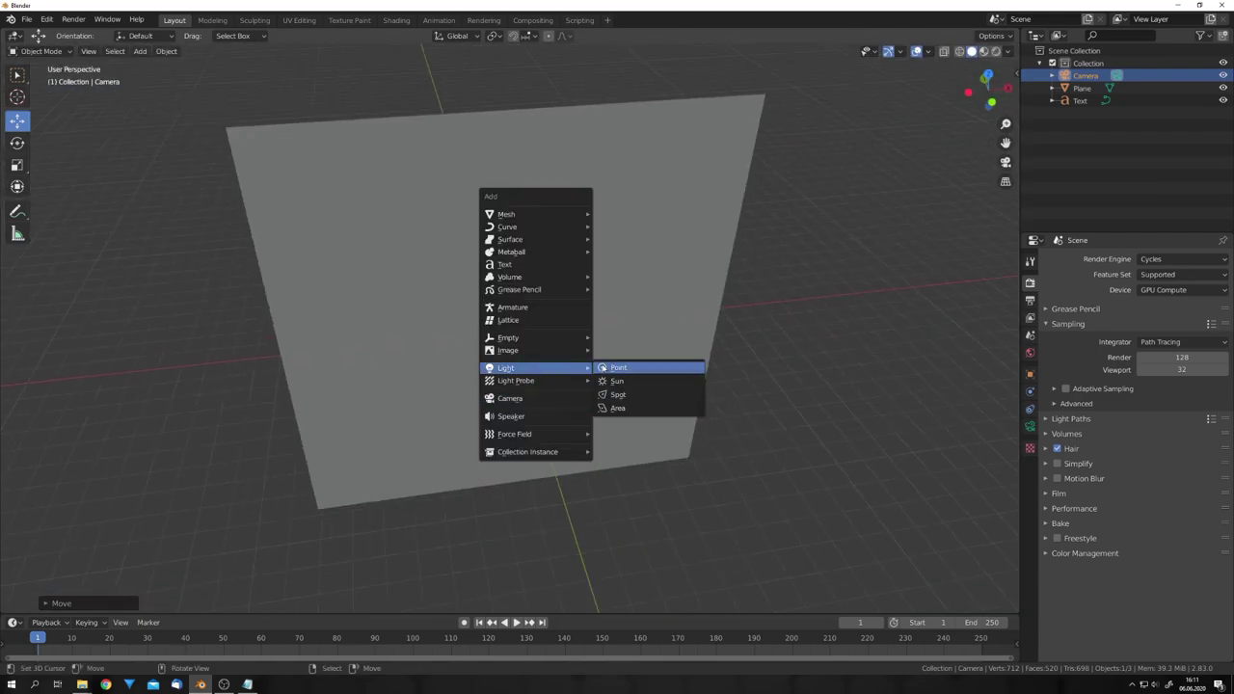
{"action": "left_click", "coordinate": [625, 382]}
{"action": "key", "text": "g"}
{"action": "key", "text": "z"}
{"action": "key", "text": "g"}
{"action": "key", "text": "shift+z"}
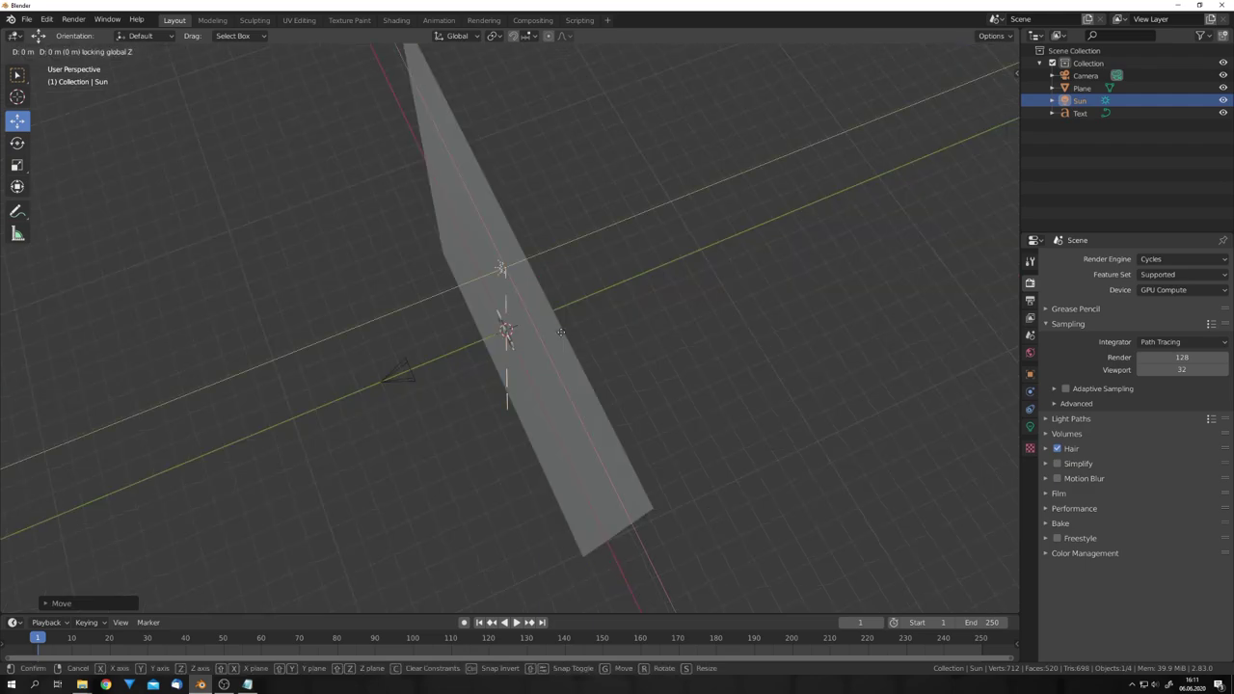
{"action": "left_click", "coordinate": [550, 500]}
Rotate the Sun light freely so it shines diagonally onto the text and the plane.
{"action": "middle_click_drag", "start_coordinate": [549, 502], "coordinate": [598, 446]}
{"action": "key", "text": "r"}
{"action": "key", "text": "r"}
{"action": "left_click", "coordinate": [543, 438]}
Set the Sun light's angle to 100° and its strength to 15.
{"action": "left_click", "coordinate": [1029, 426]}
{"action": "left_click", "coordinate": [1159, 357]}
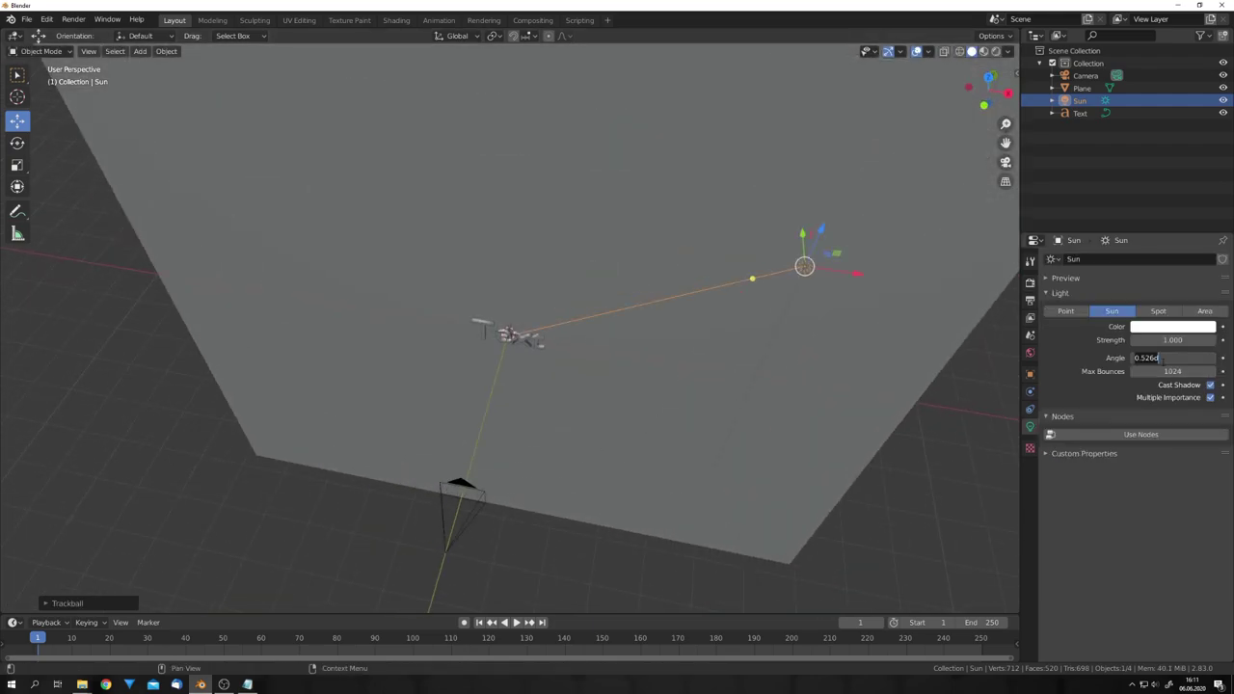
{"action": "type", "text": "100"}
{"action": "key", "text": "Return"}
{"action": "type", "text": "5"}
{"action": "key", "text": "Return"}
{"action": "middle_click_drag", "start_coordinate": [724, 340], "coordinate": [614, 374]}
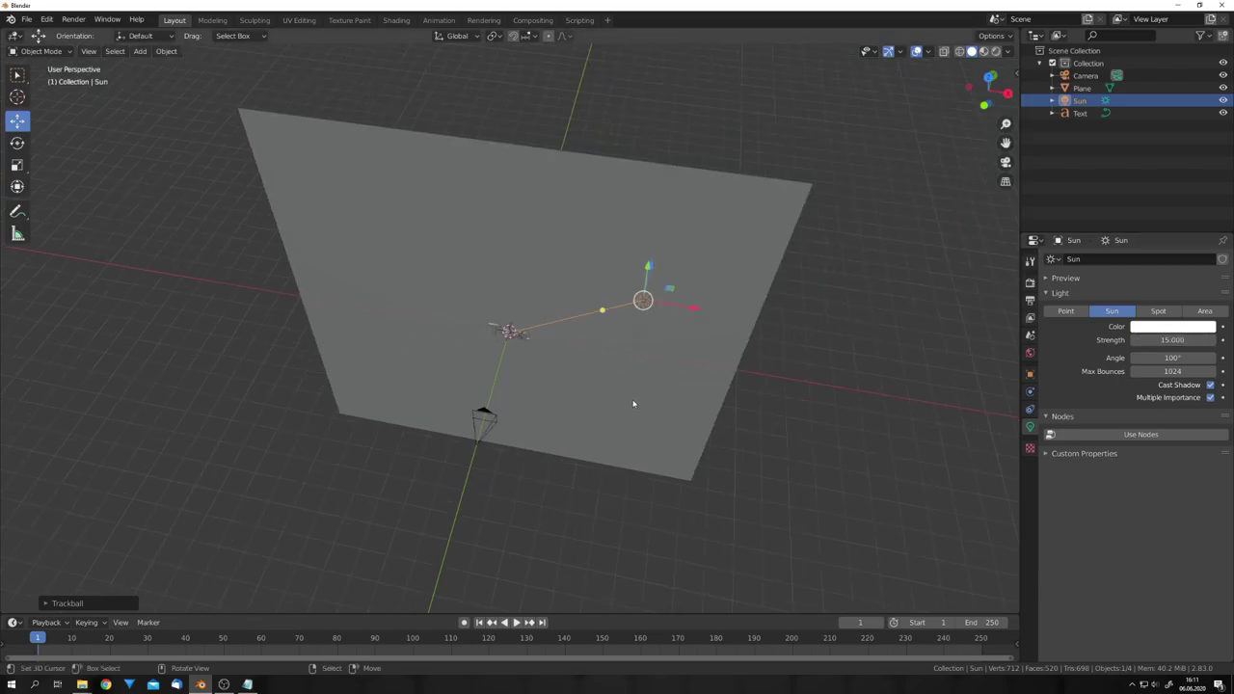
Preview the lit text in rendered shading from the camera view.
{"action": "key", "text": "z"}
{"action": "left_click", "coordinate": [633, 318]}
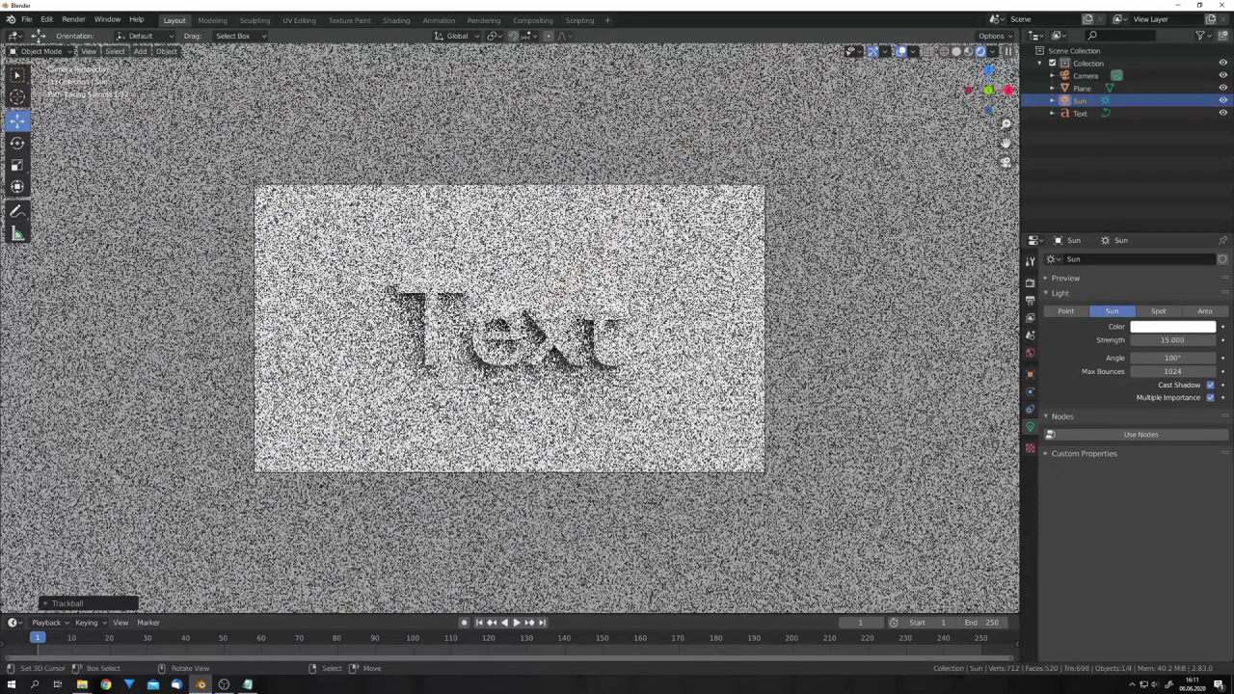
{"action": "key", "text": "KP_0"}
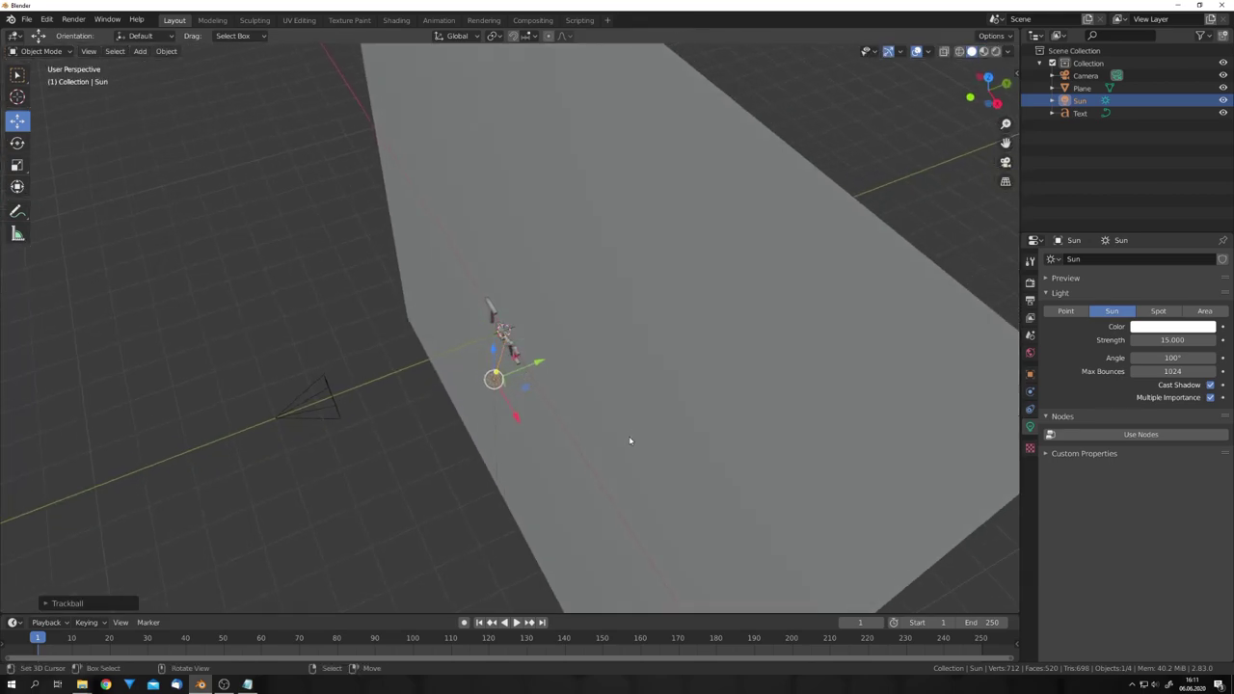
Duplicate the Sun light beside the original and rotate the copy freely to a different light direction.
{"action": "key", "text": "shift+d"}
{"action": "left_click", "coordinate": [622, 446]}
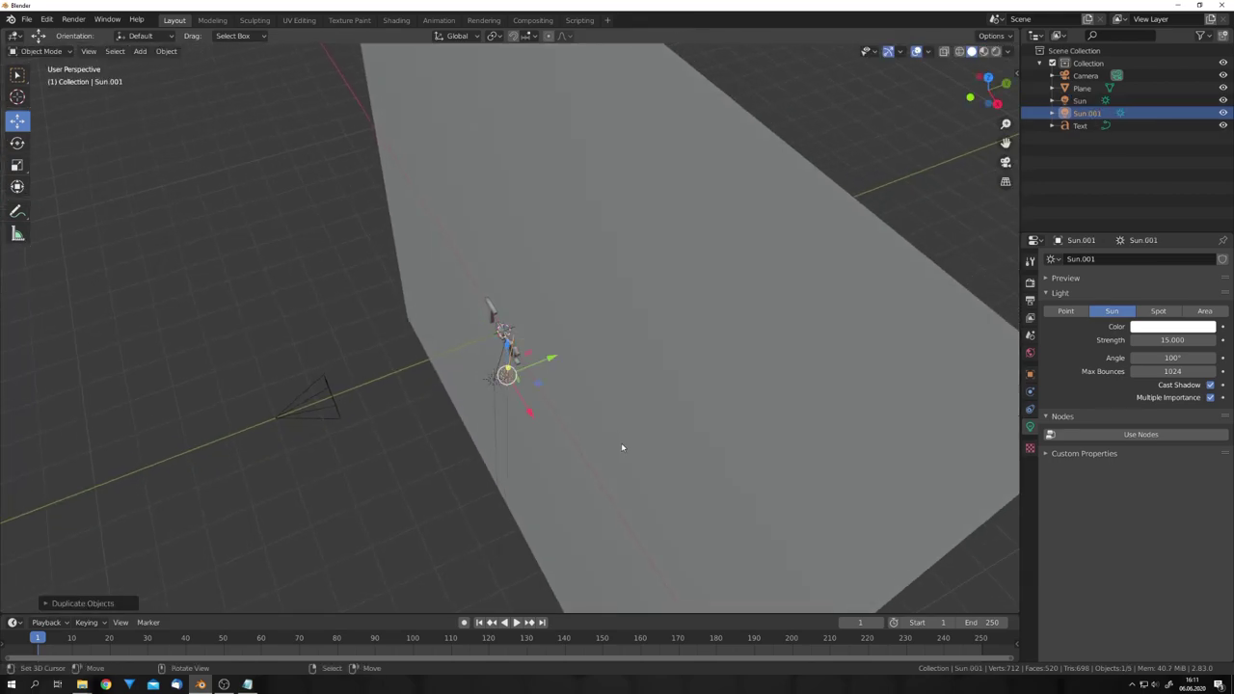
{"action": "middle_click_drag", "start_coordinate": [501, 414], "coordinate": [490, 396]}
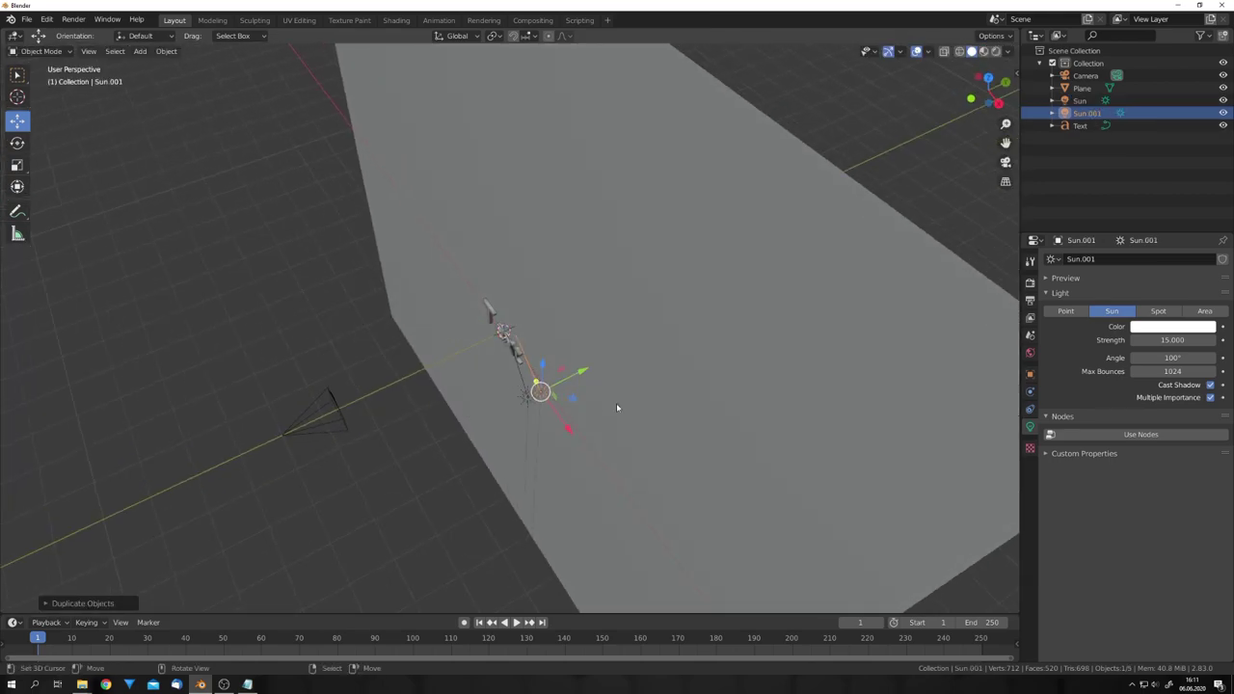
{"action": "key", "text": "r"}
{"action": "key", "text": "r"}
{"action": "left_click", "coordinate": [752, 426]}
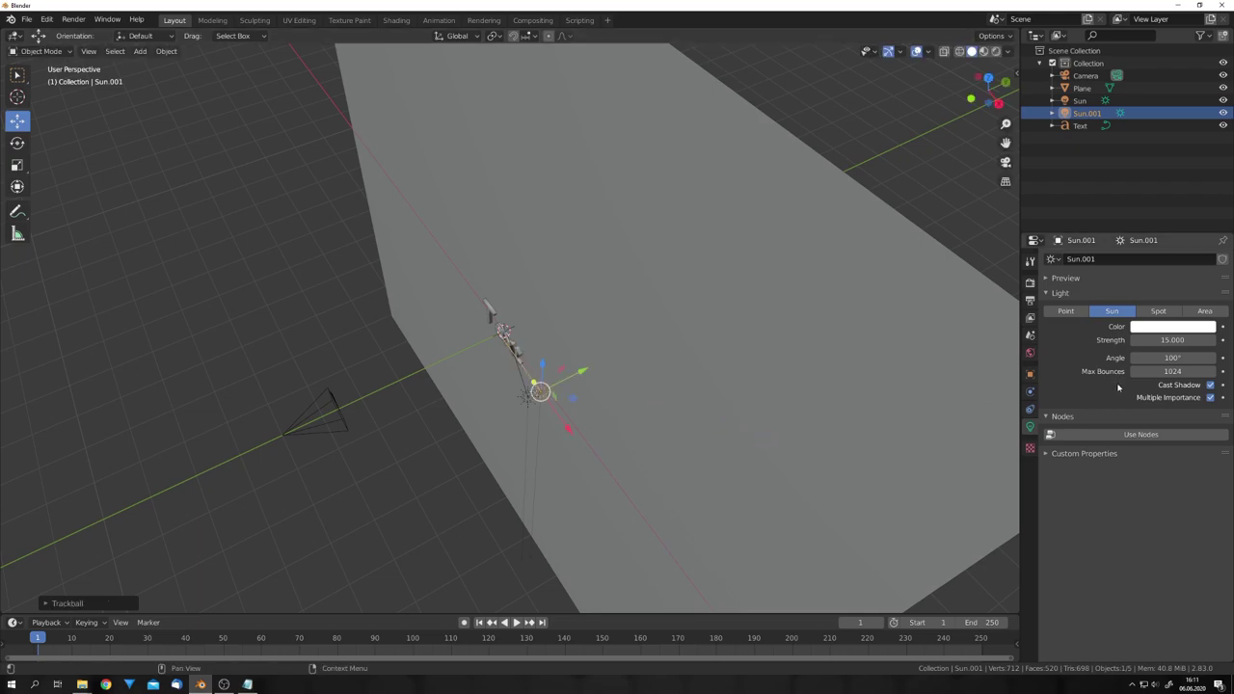
Set the duplicated Sun light's angle to 1° and preview the render through the camera.
{"action": "left_click", "coordinate": [1166, 358]}
{"action": "key", "text": "Return"}
{"action": "key", "text": "KP_0"}
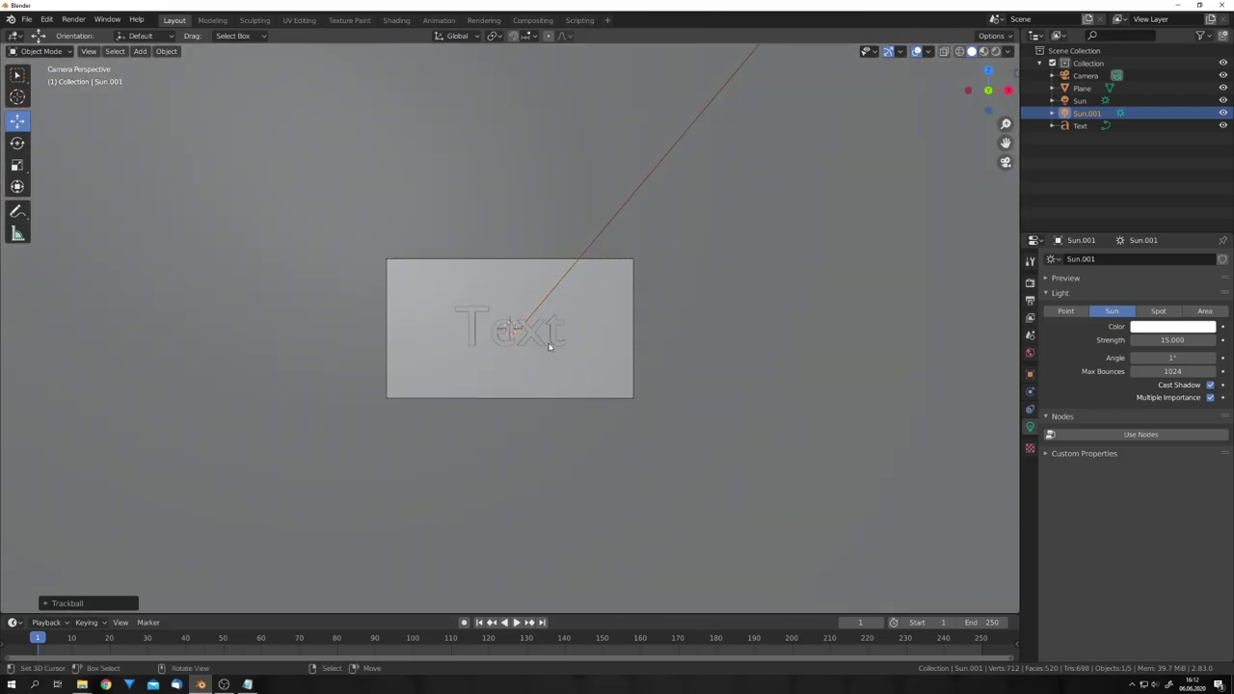
{"action": "key", "text": "z"}
{"action": "left_click", "coordinate": [552, 253]}
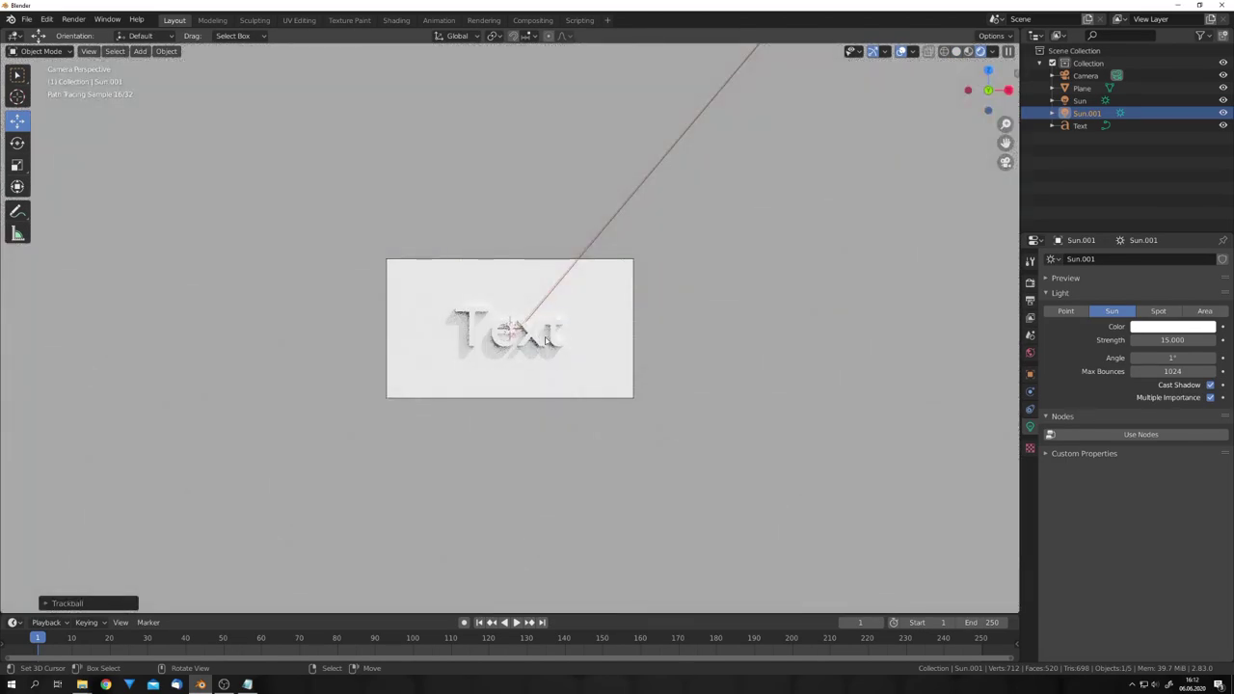
Hide and show the duplicated Sun light to compare the shadows with and without it.
{"action": "scroll", "coordinate": [544, 339], "scroll_direction": "up", "scroll_amount": 2}
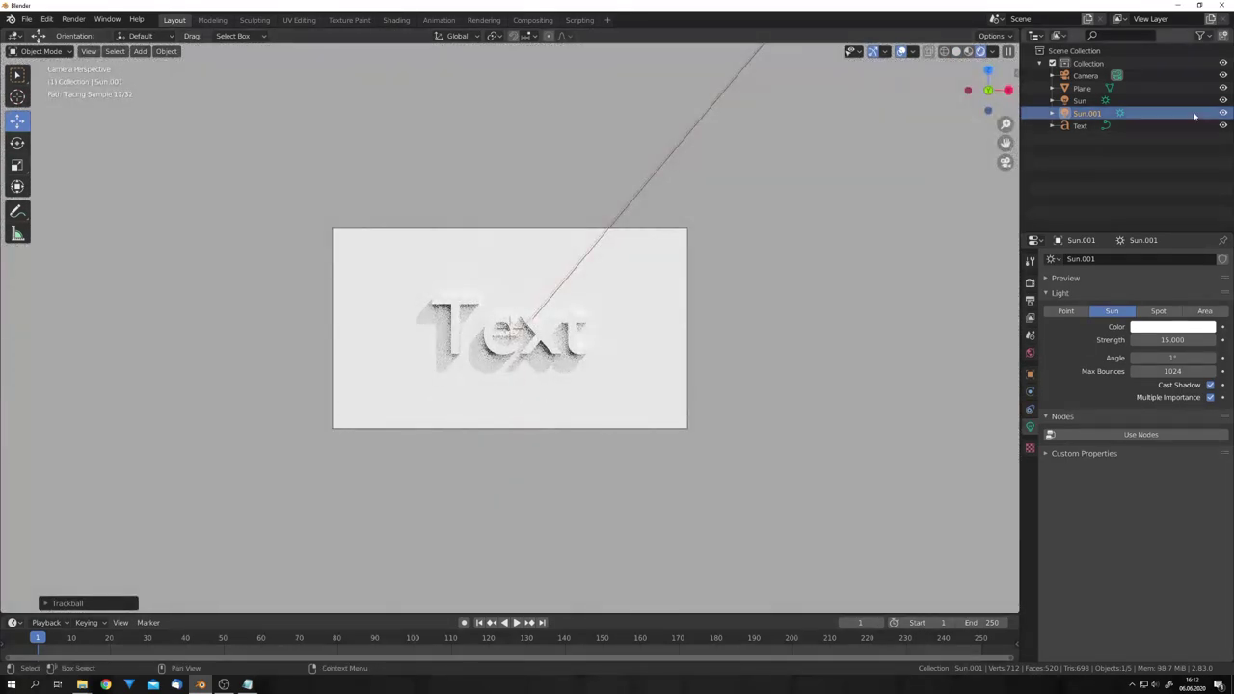
{"action": "left_click", "coordinate": [1223, 113]}
{"action": "left_click", "coordinate": [1223, 114]}
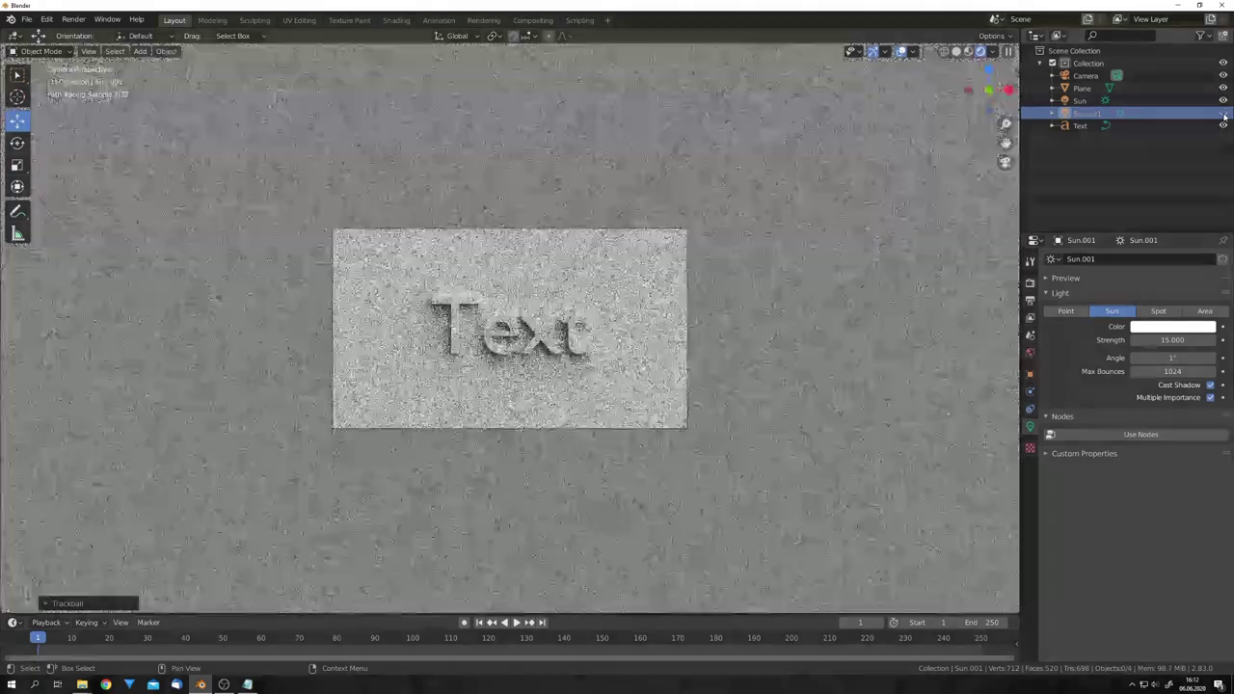
{"action": "left_click", "coordinate": [1223, 114]}
Try to move the duplicated Sun light along the X axis.
{"action": "middle_click_drag", "start_coordinate": [743, 380], "coordinate": [568, 419]}
{"action": "scroll", "coordinate": [569, 419], "scroll_direction": "down", "scroll_amount": 5}
{"action": "right_click", "coordinate": [499, 397]}
{"action": "left_click_drag", "start_coordinate": [531, 416], "coordinate": [556, 438]}
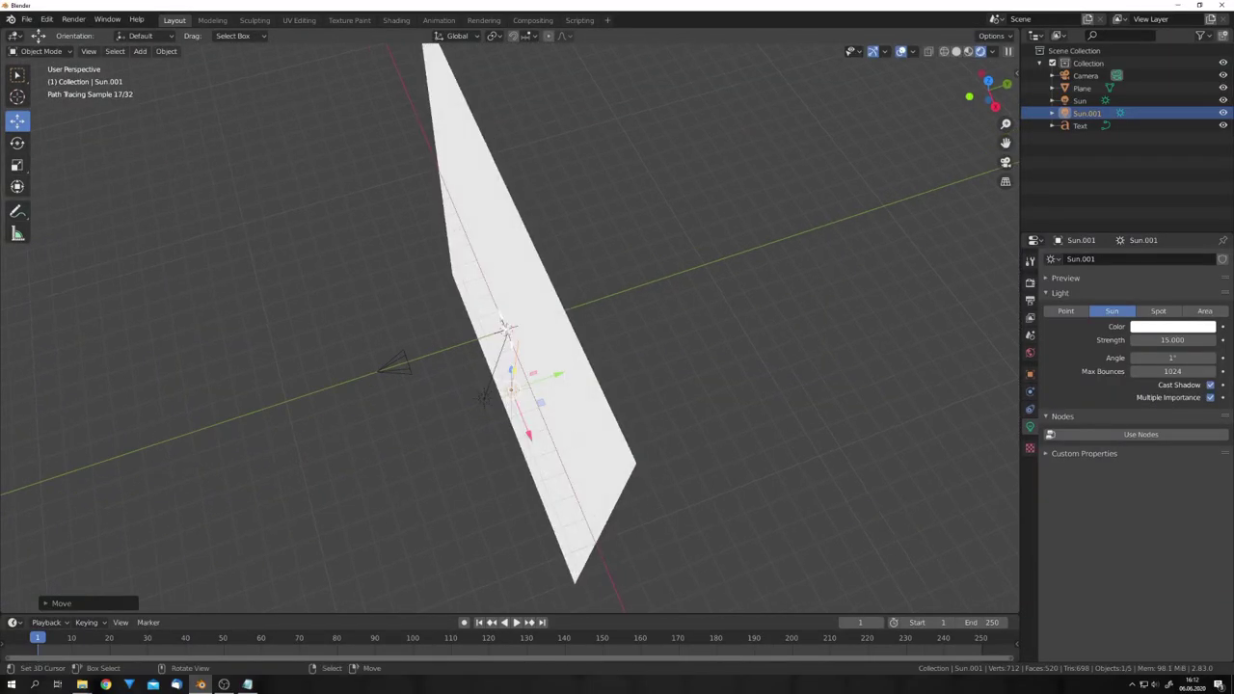
{"action": "key", "text": "ctrl+z"}
{"action": "key", "text": "ctrl+z"}
Check the rendered text from the camera view and switch the viewport back to solid shading.
{"action": "key", "text": "KP_0"}
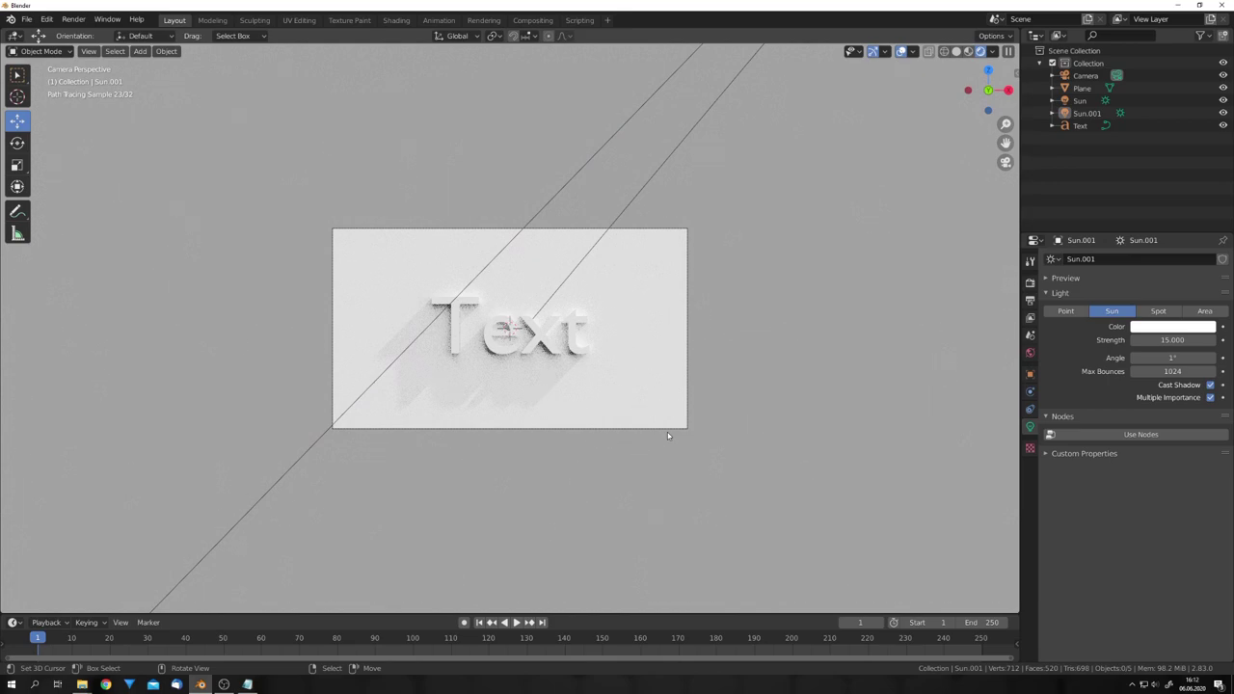
{"action": "key", "text": "z"}
{"action": "left_click", "coordinate": [644, 390]}
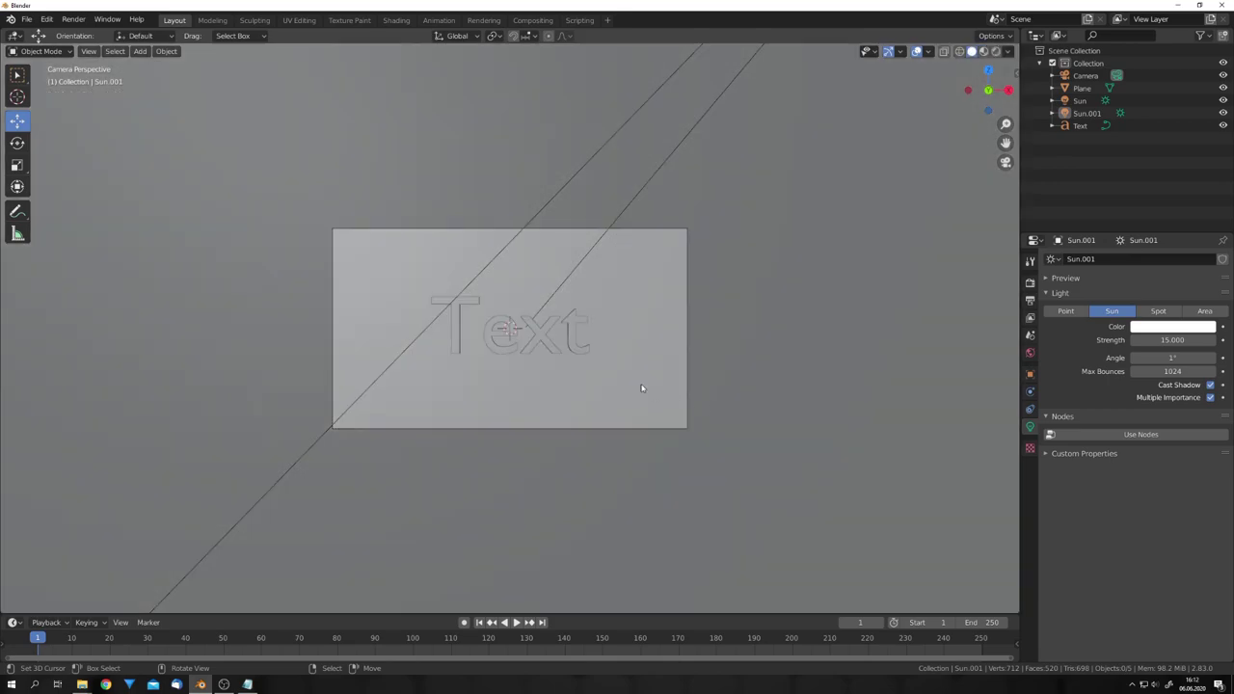
Select the text object and add a Remesh modifier to it.
{"action": "middle_click_drag", "start_coordinate": [642, 386], "coordinate": [611, 403]}
{"action": "scroll", "coordinate": [622, 315], "scroll_direction": "down", "scroll_amount": 3}
{"action": "scroll", "coordinate": [617, 328], "scroll_direction": "up", "scroll_amount": 3}
{"action": "mouse_move", "coordinate": [622, 315]}
{"action": "middle_mouse_down"}
{"action": "mouse_move", "coordinate": [689, 294]}
{"action": "mouse_move", "coordinate": [617, 338]}
{"action": "middle_mouse_up"}
{"action": "scroll", "coordinate": [573, 364], "scroll_direction": "up", "scroll_amount": 4}
{"action": "right_click", "coordinate": [572, 363]}
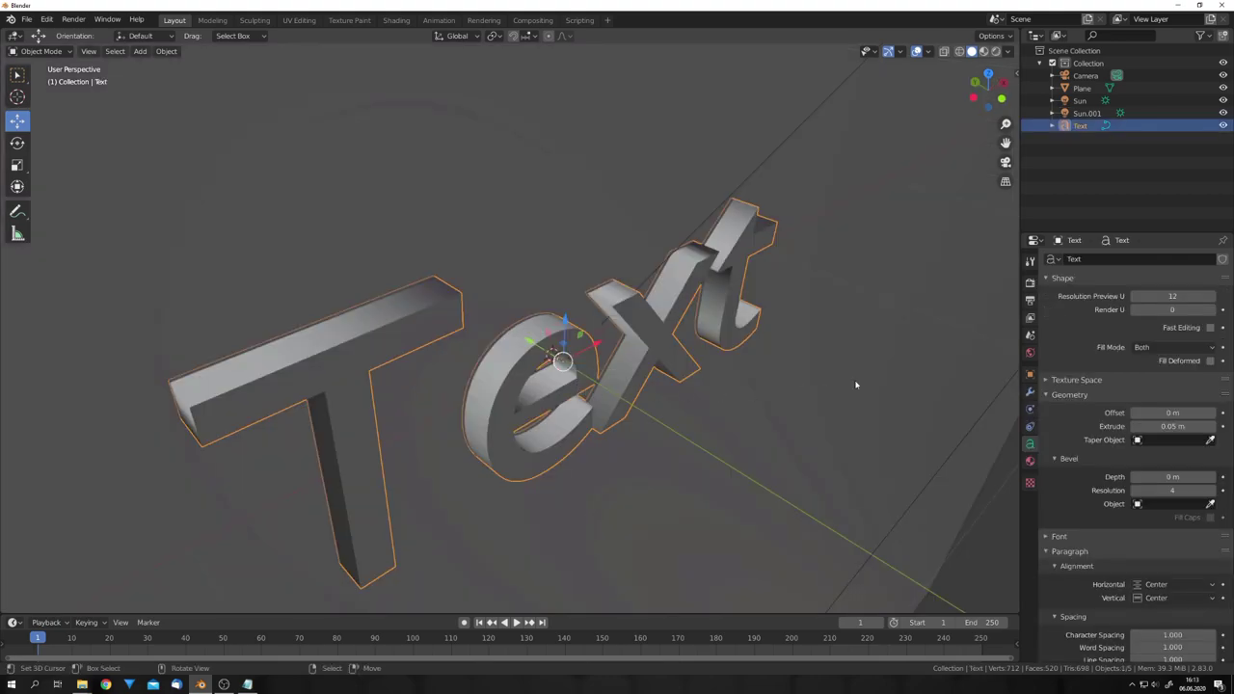
{"action": "left_click", "coordinate": [1029, 392]}
{"action": "left_click", "coordinate": [1070, 259]}
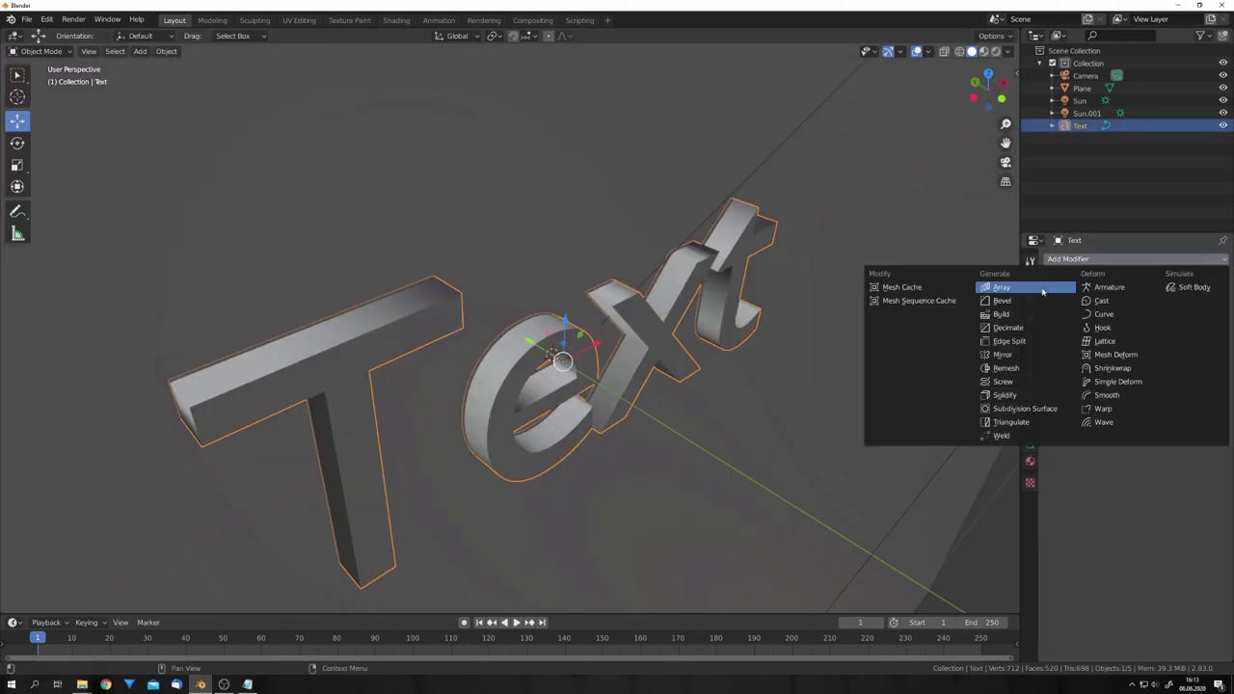
{"action": "left_click", "coordinate": [1024, 368]}
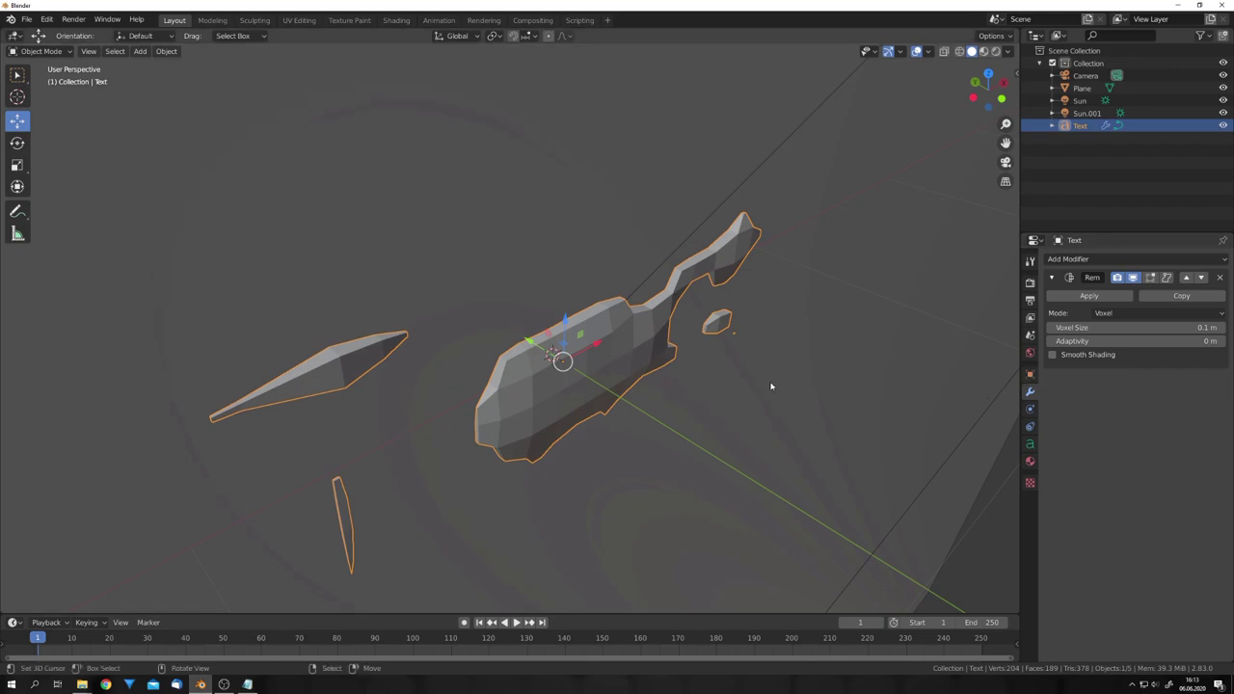
Set the text's Remesh modifier mode to Sharp.
{"action": "middle_click_drag", "start_coordinate": [770, 386], "coordinate": [713, 386]}
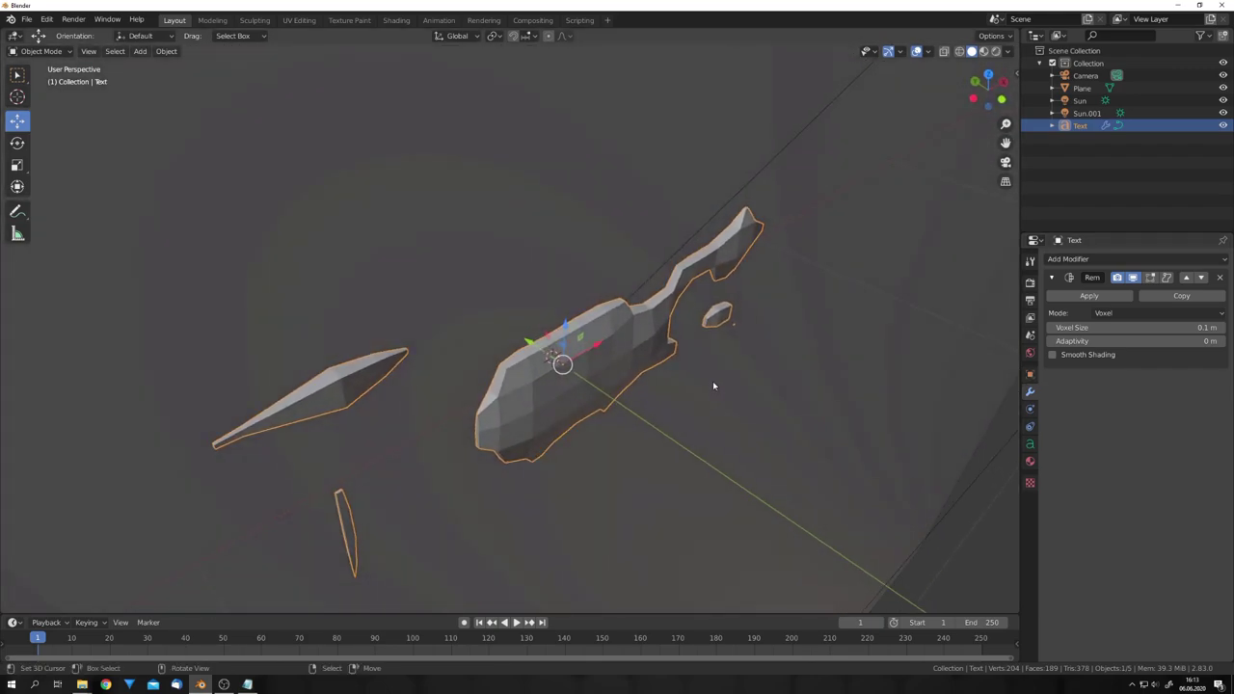
{"action": "left_click", "coordinate": [1118, 313]}
{"action": "left_click", "coordinate": [1116, 356]}
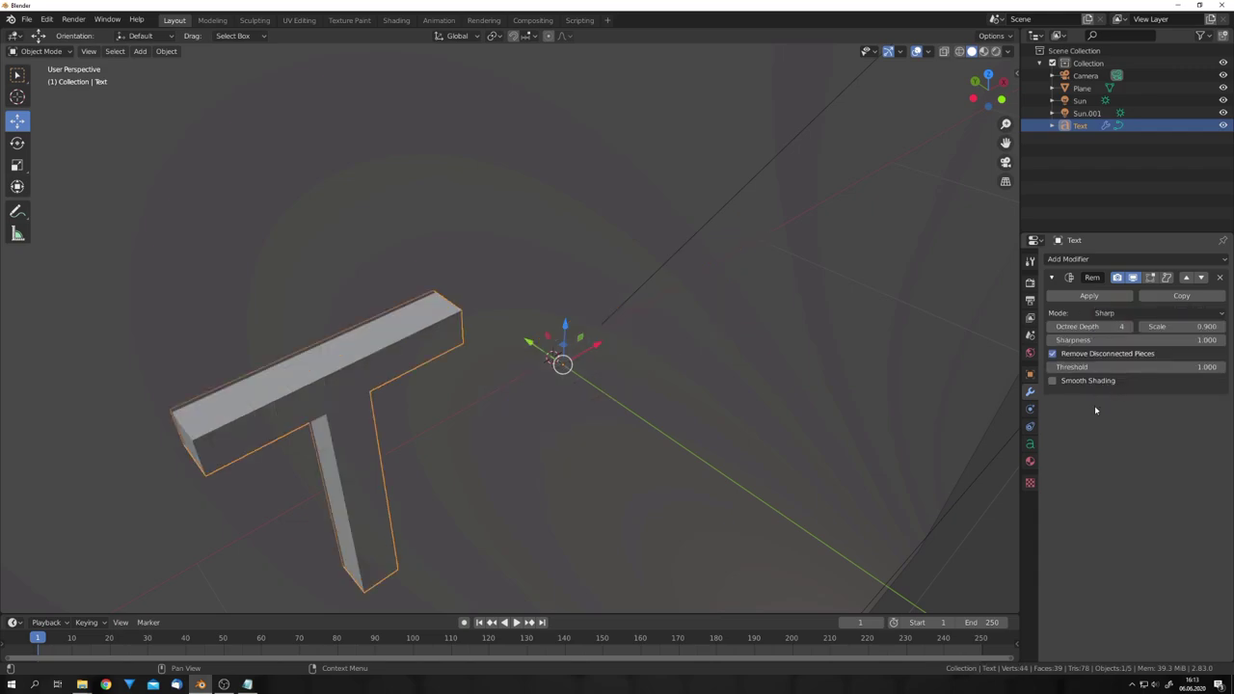
Disable Remove Disconnected Pieces in the text's Remesh modifier and raise the octree depth to 9.
{"action": "left_click", "coordinate": [1077, 357]}
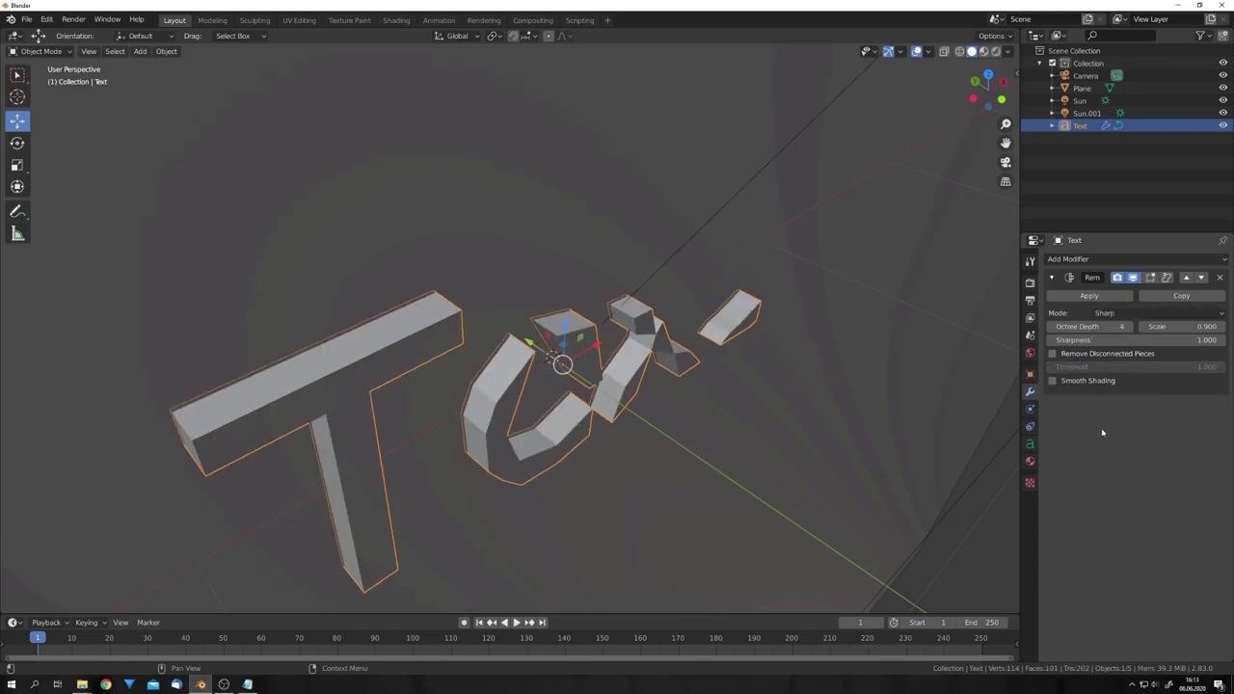
{"action": "left_click", "coordinate": [1129, 327]}
{"action": "left_click", "coordinate": [1128, 327]}
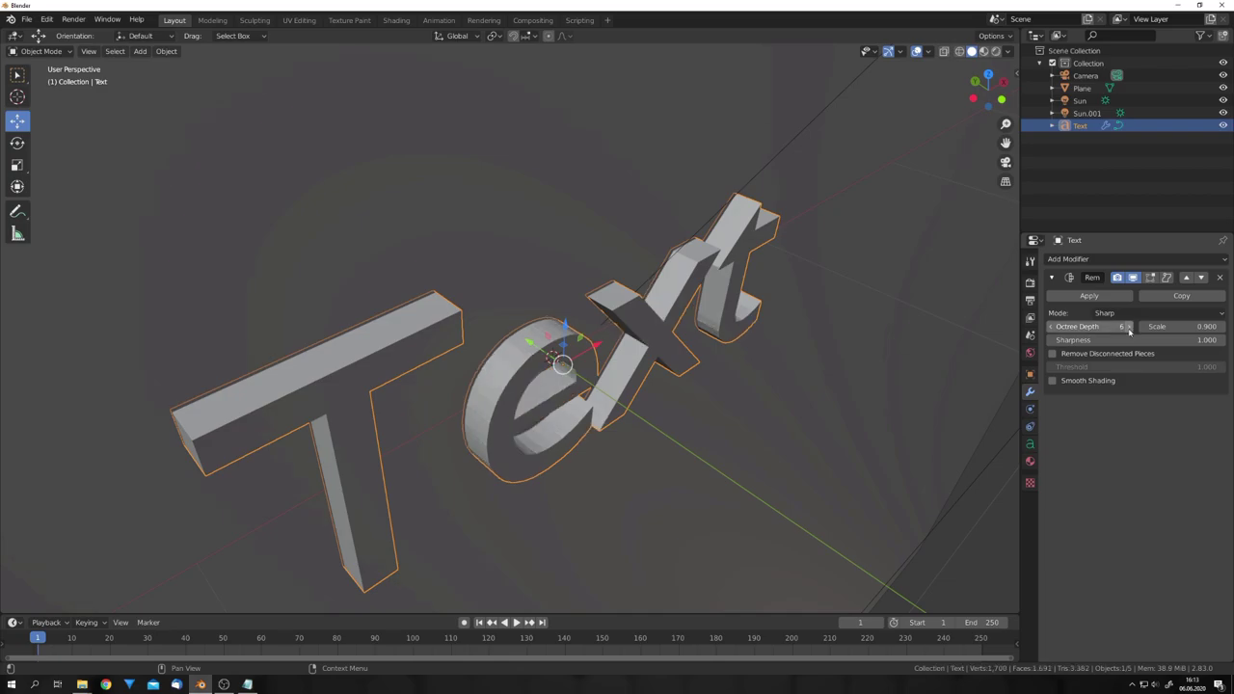
{"action": "left_click", "coordinate": [1129, 328]}
{"action": "left_click", "coordinate": [1128, 328]}
{"action": "middle_click_drag", "start_coordinate": [896, 372], "coordinate": [636, 363]}
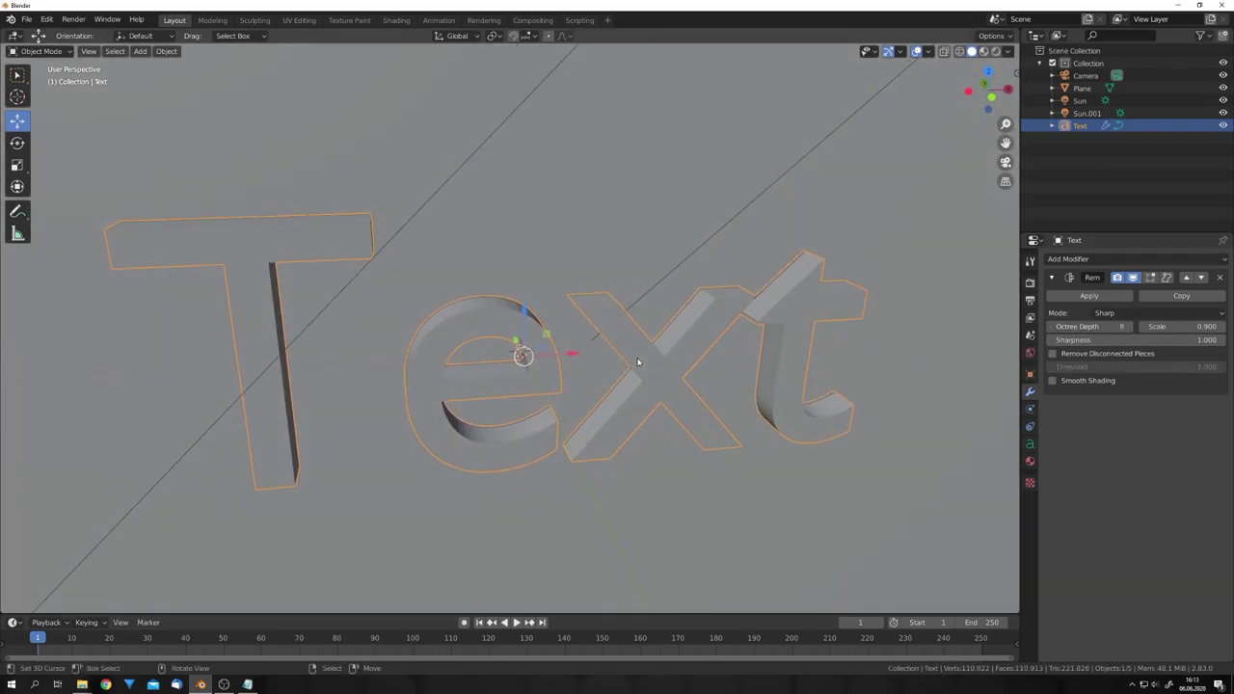
Switch the viewport to wireframe shading and examine the remeshed topology of the text up close.
{"action": "key", "text": "z"}
{"action": "left_click", "coordinate": [632, 299]}
{"action": "key", "text": "z"}
{"action": "left_click", "coordinate": [523, 365]}
{"action": "middle_click_drag", "start_coordinate": [521, 372], "coordinate": [568, 378]}
{"action": "scroll", "coordinate": [568, 378], "scroll_direction": "up", "scroll_amount": 2}
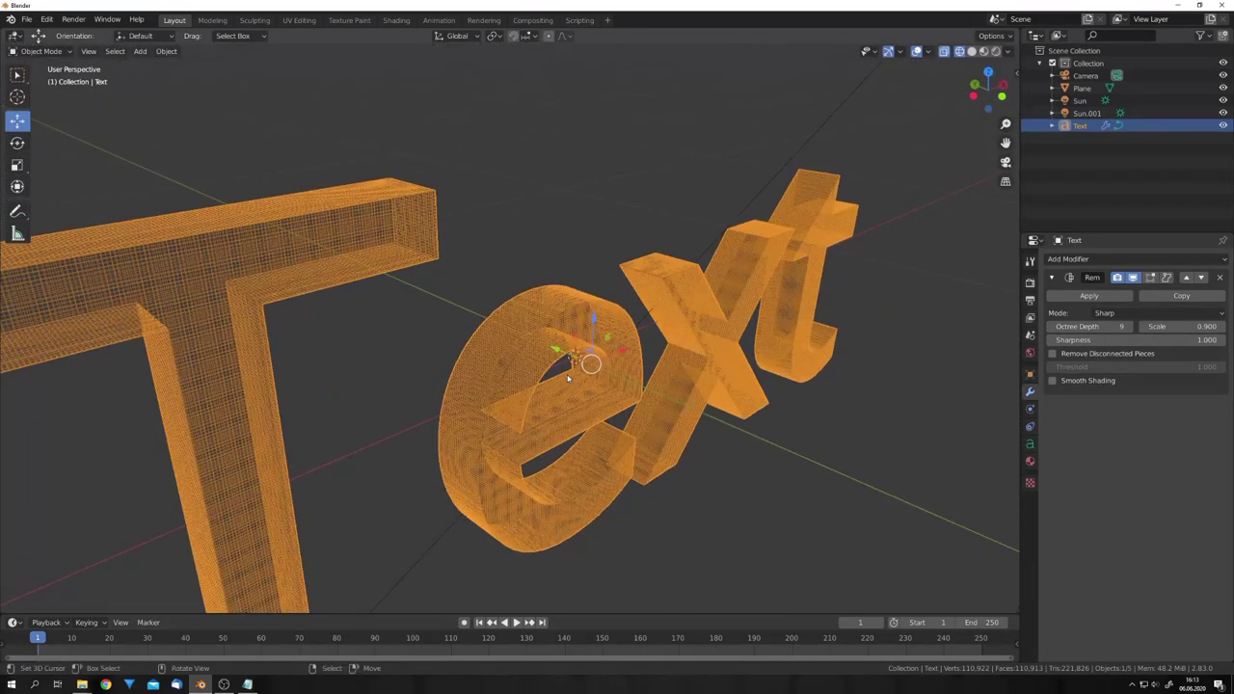
{"action": "scroll", "coordinate": [568, 378], "scroll_direction": "up", "scroll_amount": 6}
{"action": "middle_click_drag", "start_coordinate": [708, 352], "coordinate": [668, 313]}
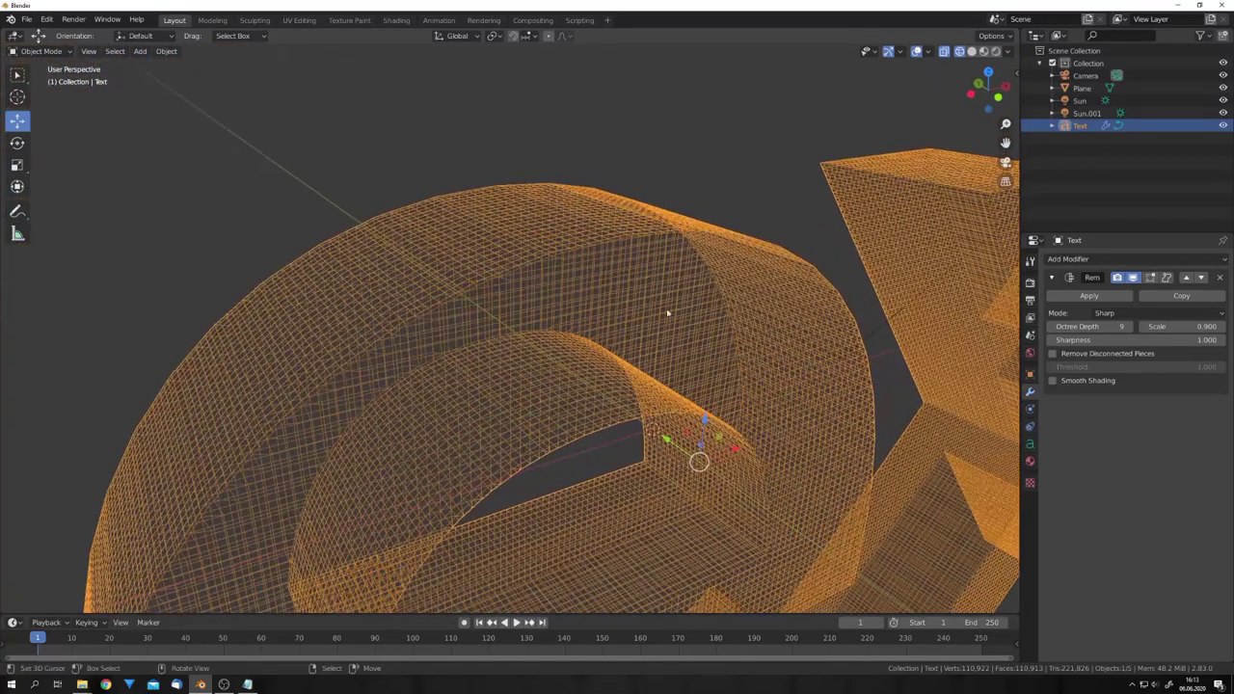
Compare the text's wireframe with the Remesh modifier hidden and shown in the viewport.
{"action": "left_click", "coordinate": [1136, 280]}
{"action": "scroll", "coordinate": [882, 330], "scroll_direction": "down", "scroll_amount": 4}
{"action": "middle_click_drag", "start_coordinate": [881, 330], "coordinate": [800, 320]}
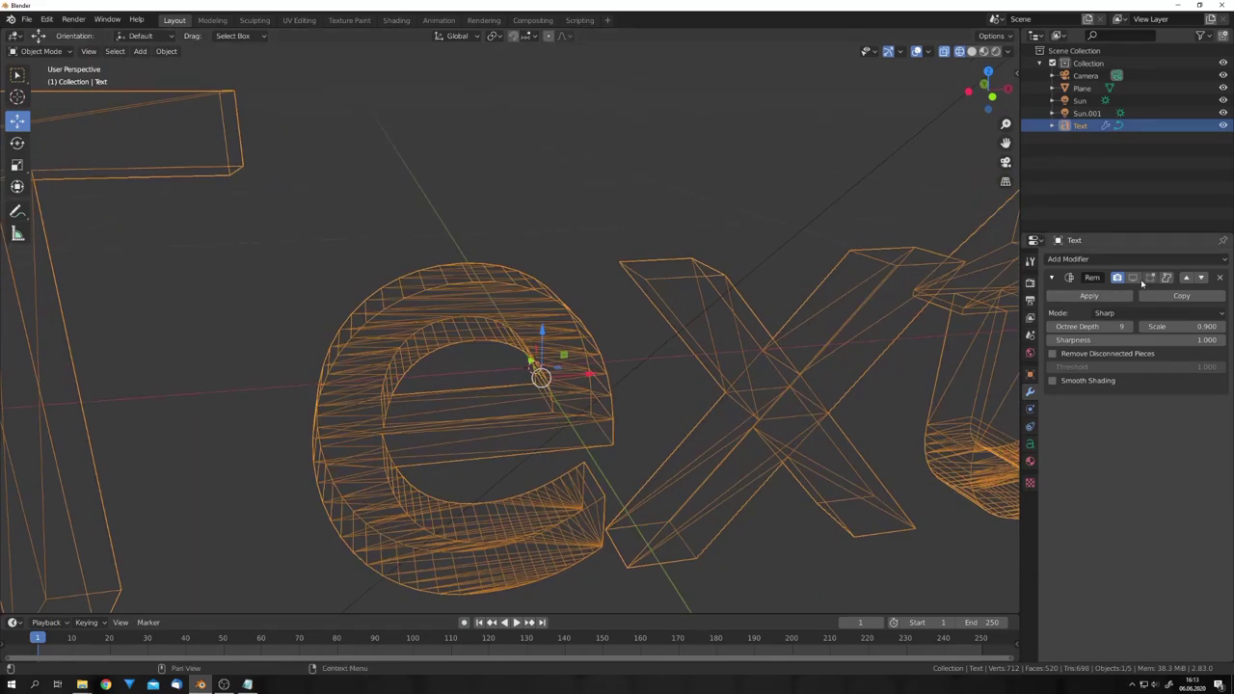
{"action": "left_click", "coordinate": [1133, 278]}
{"action": "middle_click_drag", "start_coordinate": [898, 408], "coordinate": [704, 358]}
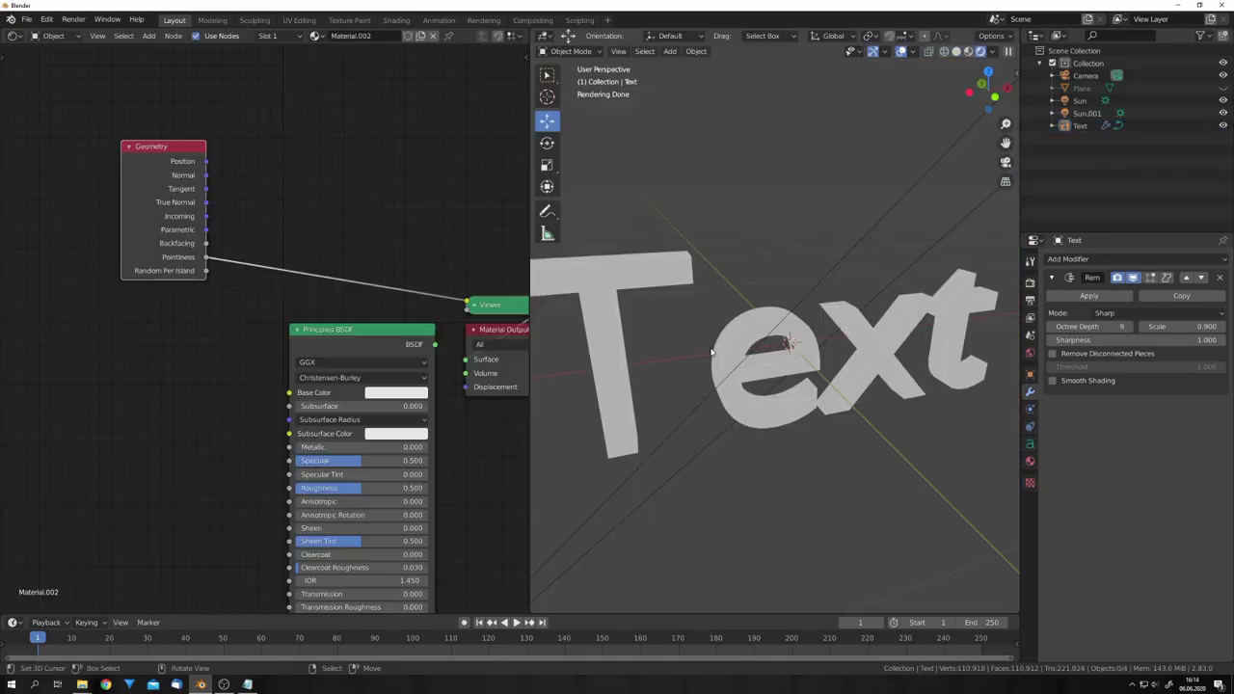
Move the Principled BSDF out of the way and insert a ColorRamp node between the Geometry node's Pointiness output and the Viewer.
{"action": "middle_click_drag", "start_coordinate": [694, 328], "coordinate": [753, 363]}
{"action": "scroll", "coordinate": [752, 363], "scroll_direction": "up", "scroll_amount": 5}
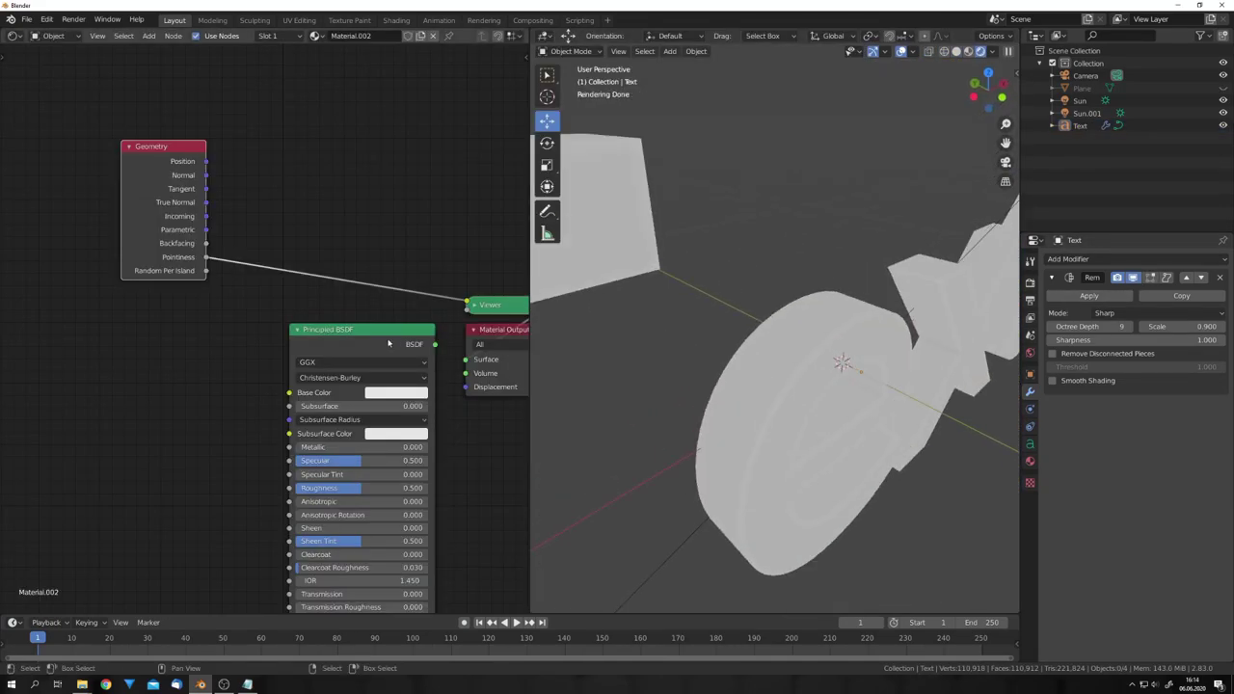
{"action": "left_click_drag", "start_coordinate": [389, 343], "coordinate": [346, 459]}
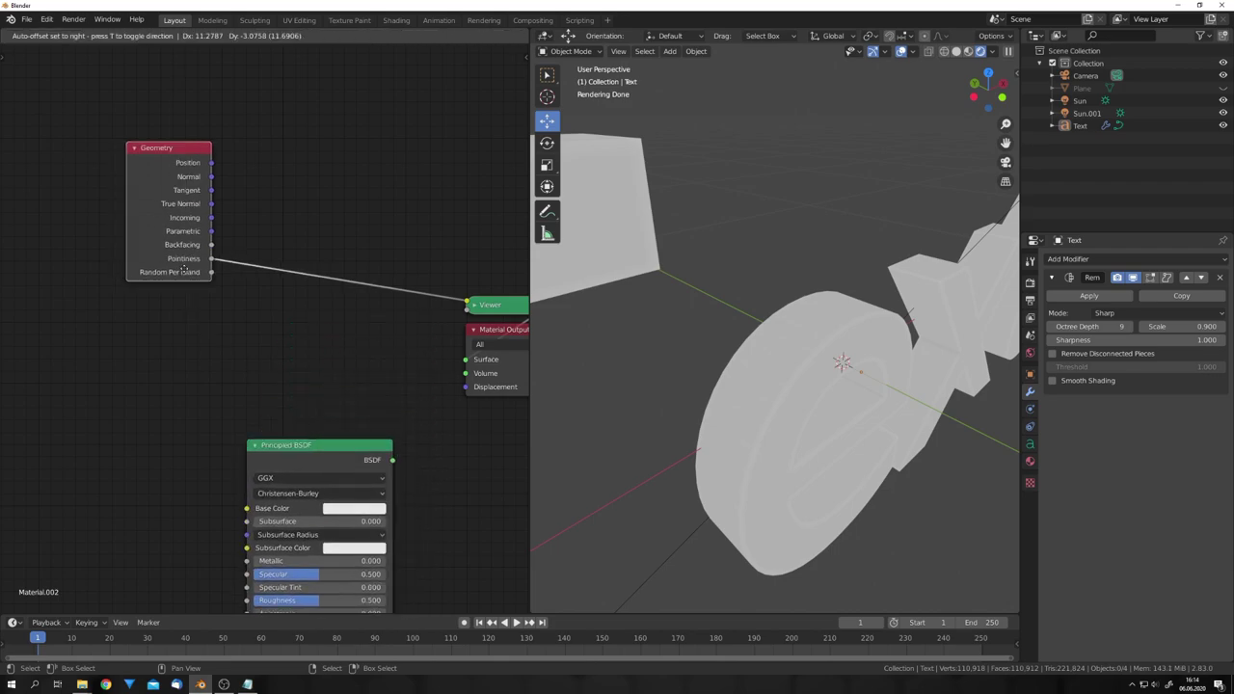
{"action": "key", "text": "shift+a"}
{"action": "left_click", "coordinate": [320, 345]}
{"action": "type", "text": "c"}
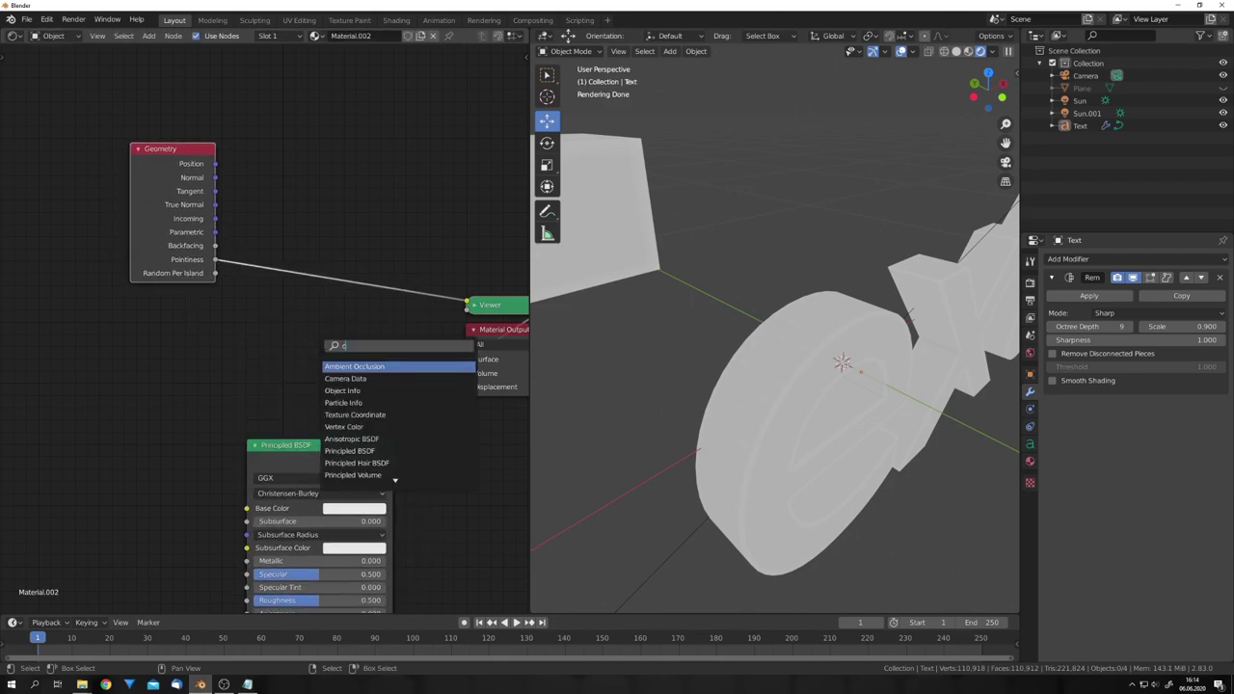
{"action": "type", "text": "olorr"}
{"action": "key", "text": "Return"}
{"action": "left_click", "coordinate": [324, 281]}
Set the ColorRamp's black stop to position 0.504 and check the edge mask on the text, toggling the Remesh modifier's viewport display.
{"action": "left_click_drag", "start_coordinate": [279, 301], "coordinate": [346, 315]}
{"action": "middle_click_drag", "start_coordinate": [803, 381], "coordinate": [779, 373]}
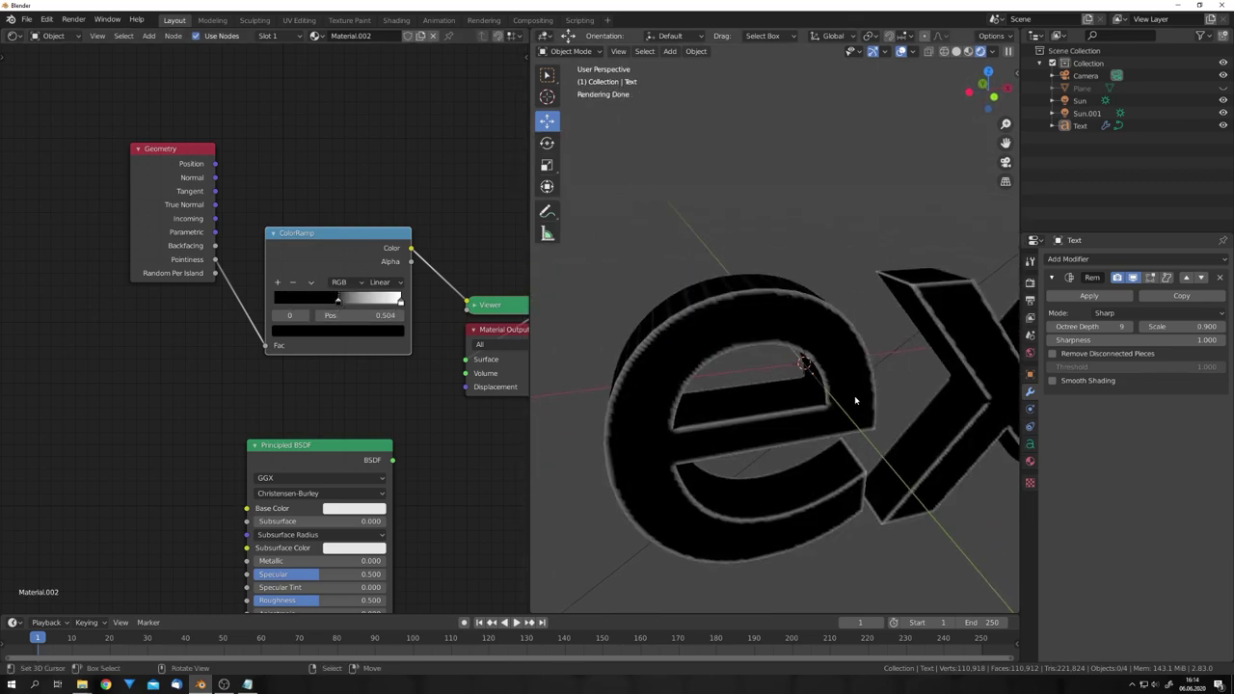
{"action": "mouse_move", "coordinate": [857, 402]}
{"action": "middle_mouse_down", "text": "alt"}
{"action": "mouse_move", "coordinate": [839, 408]}
{"action": "mouse_move", "coordinate": [769, 361]}
{"action": "mouse_move", "coordinate": [815, 357]}
{"action": "middle_mouse_up", "text": "alt"}
{"action": "scroll", "coordinate": [827, 388], "scroll_direction": "up", "scroll_amount": 6}
{"action": "left_click", "coordinate": [1132, 278]}
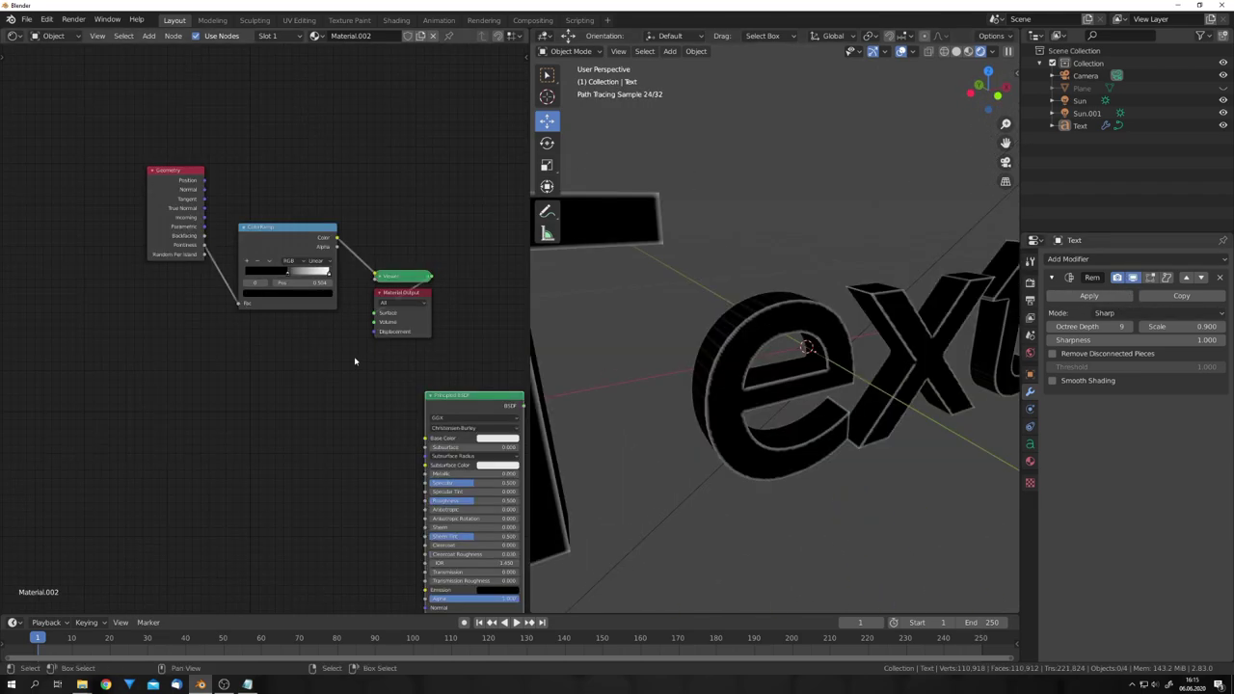
Add a MixRGB node and drive its Fac input with the ColorRamp's Color output.
{"action": "key", "text": "shift+a"}
{"action": "key", "text": "Escape"}
{"action": "key", "text": "shift+a"}
{"action": "type", "text": "mi"}
{"action": "left_click", "coordinate": [368, 424]}
{"action": "left_click", "coordinate": [333, 383]}
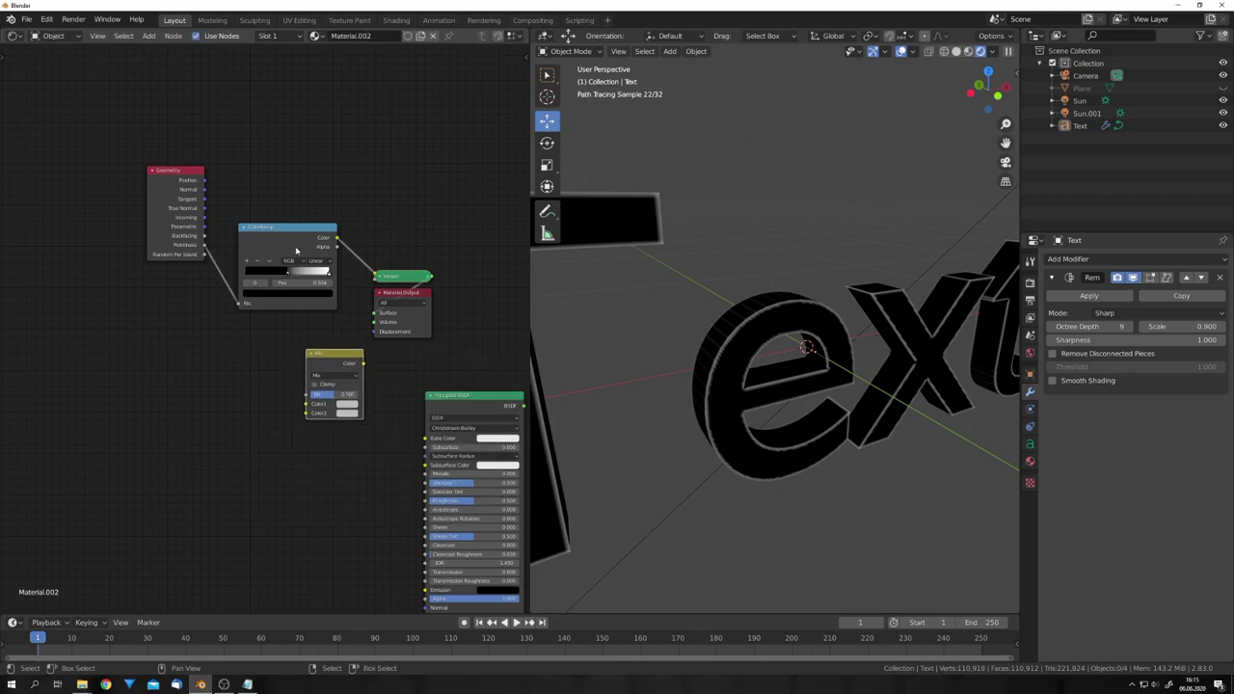
{"action": "left_click_drag", "start_coordinate": [288, 227], "coordinate": [309, 395]}
Set the Mix node's Color1 to blue and Color2 to orange, and preview the mix through the Principled BSDF's Base Color.
{"action": "left_click", "coordinate": [346, 412]}
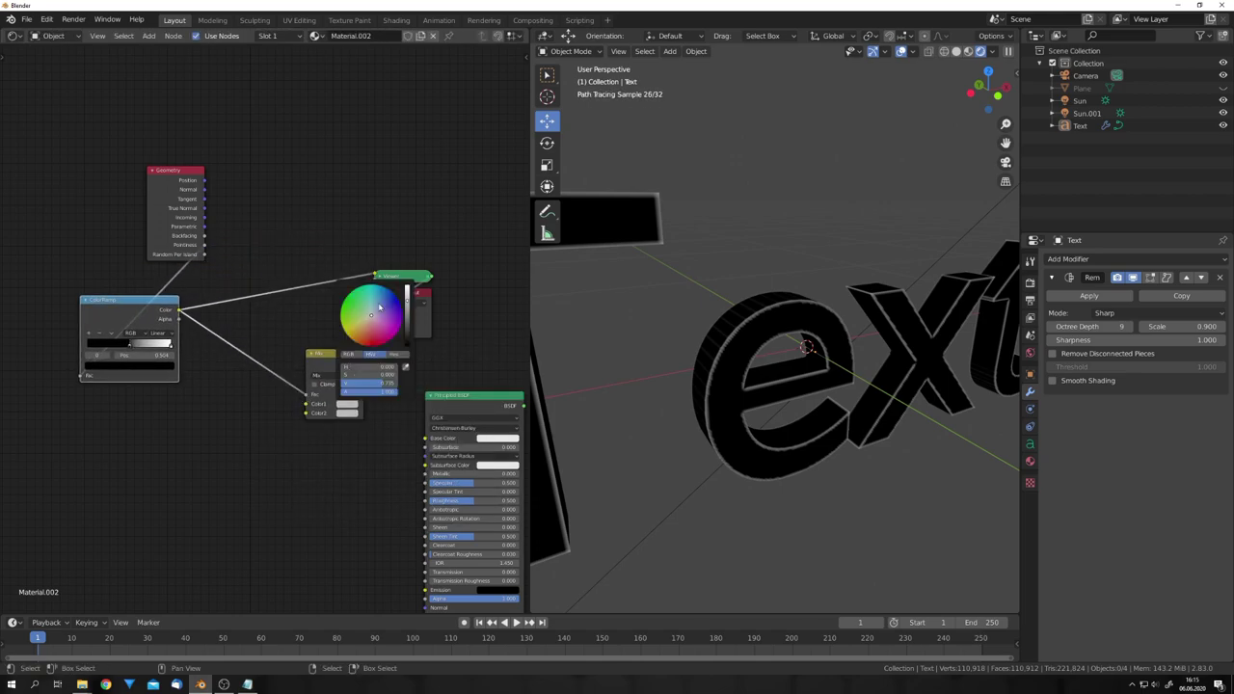
{"action": "left_click", "coordinate": [346, 414]}
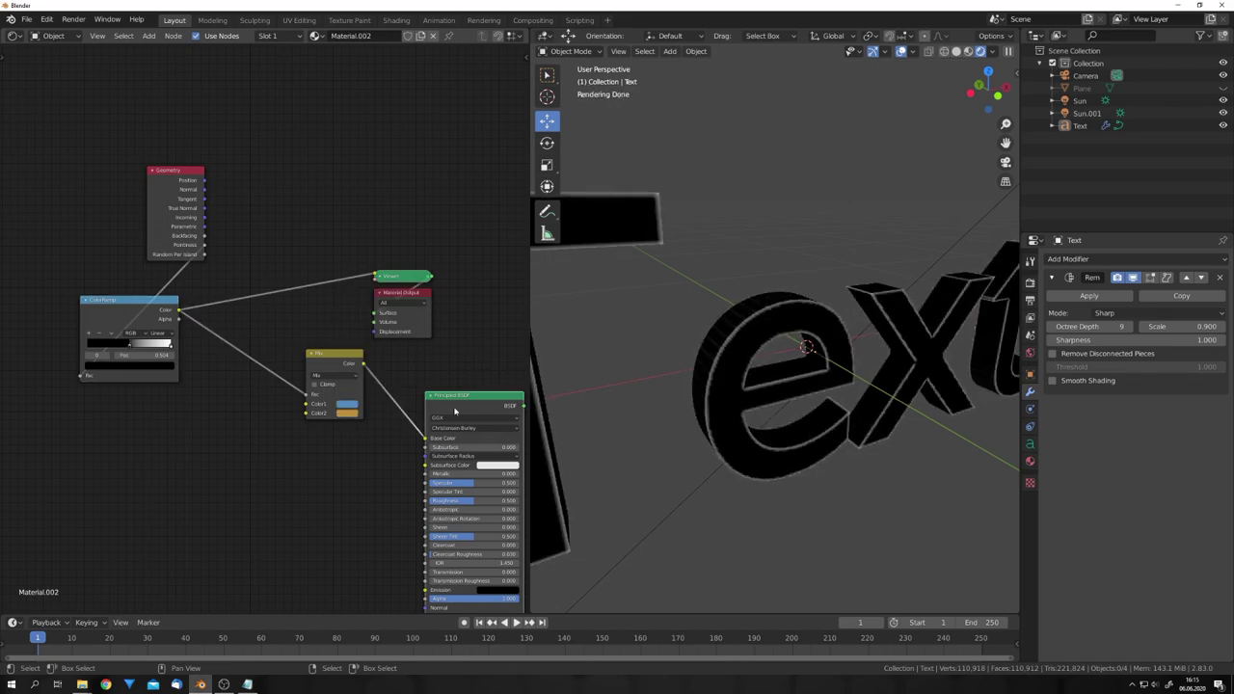
{"action": "left_click", "coordinate": [454, 413], "text": "ctrl+shift"}
{"action": "scroll", "coordinate": [634, 403], "scroll_direction": "up", "scroll_amount": 5}
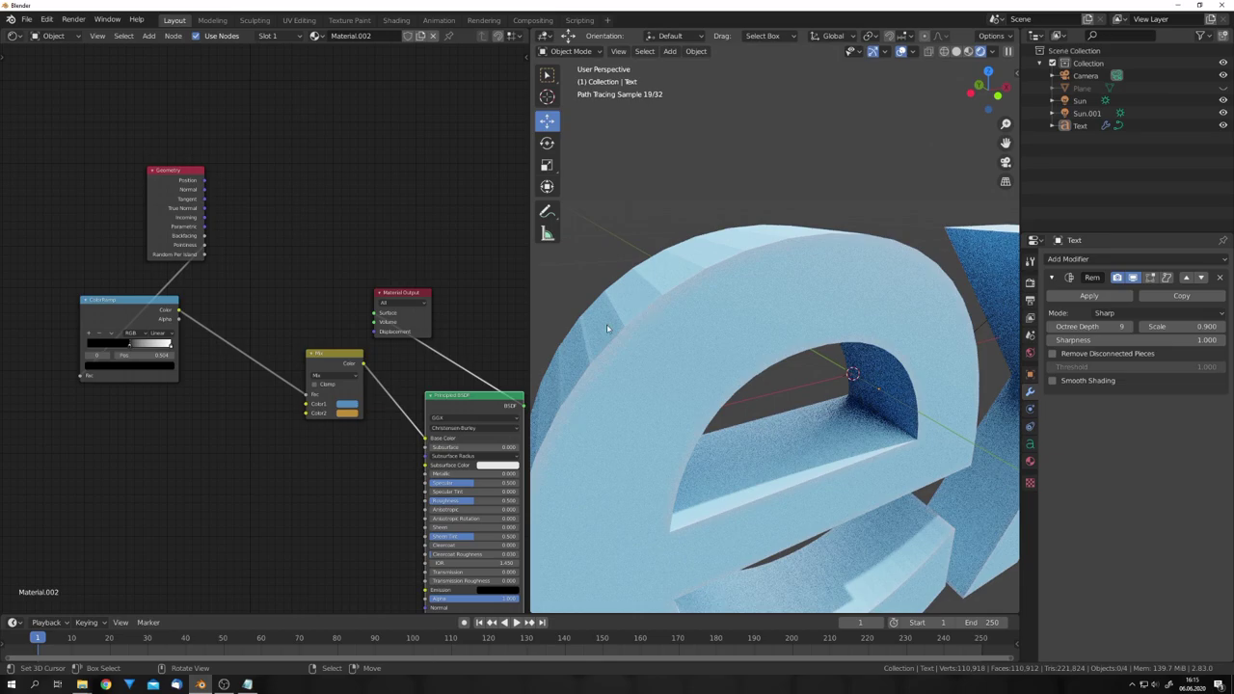
Add a Bevel node with a radius of 0.01 and connect it to the Principled BSDF's Normal input.
{"action": "middle_click_drag", "start_coordinate": [327, 528], "coordinate": [327, 389]}
{"action": "key", "text": "shift+a"}
{"action": "type", "text": "beve"}
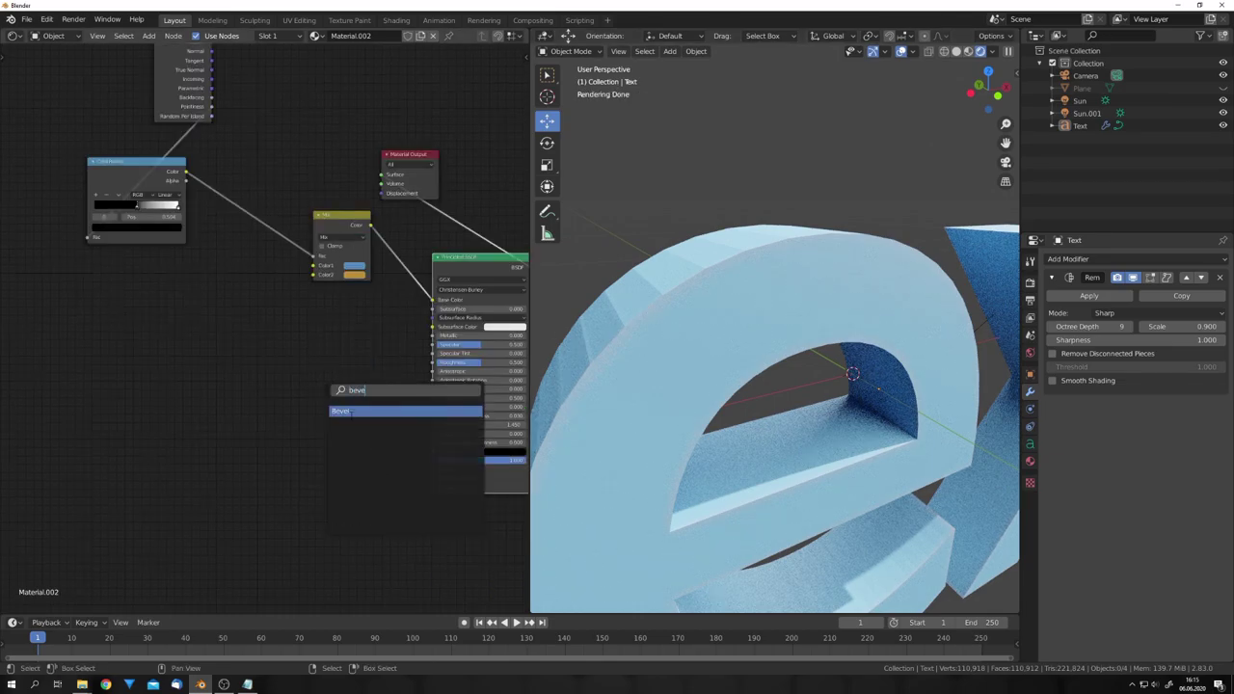
{"action": "left_click", "coordinate": [352, 412]}
{"action": "left_click_drag", "start_coordinate": [323, 433], "coordinate": [457, 468]}
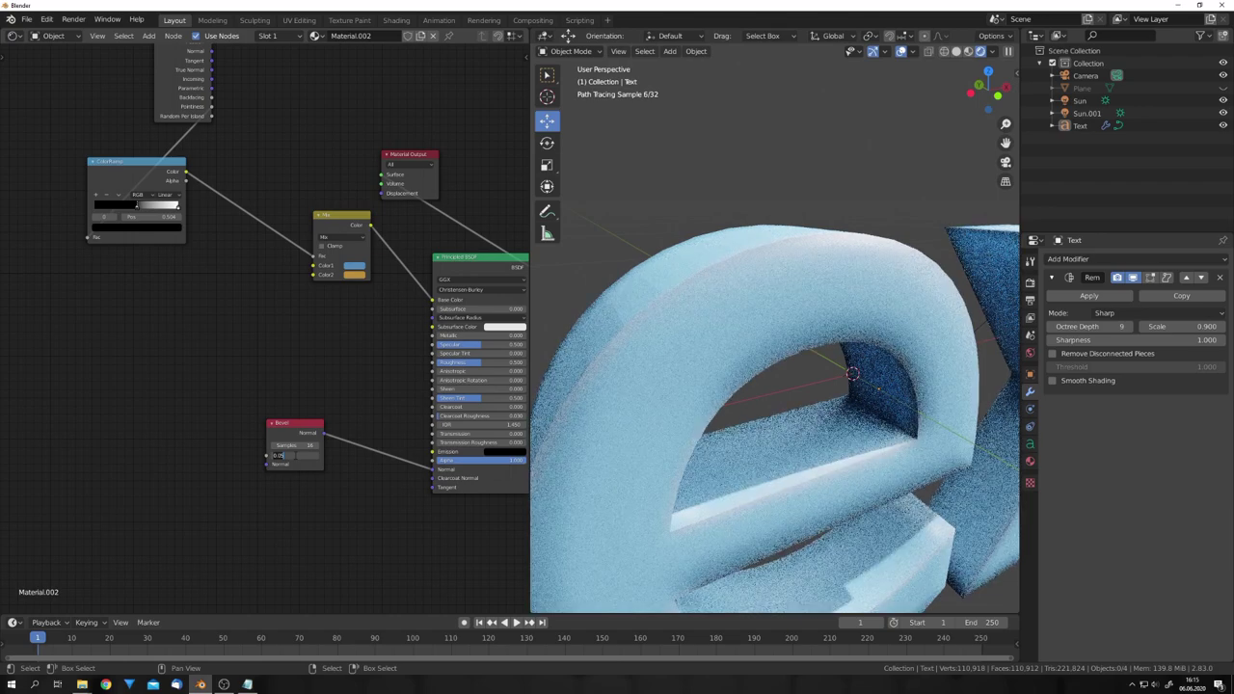
{"action": "type", "text": "0.01"}
{"action": "key", "text": "Return"}
{"action": "scroll", "coordinate": [700, 377], "scroll_direction": "down", "scroll_amount": 8}
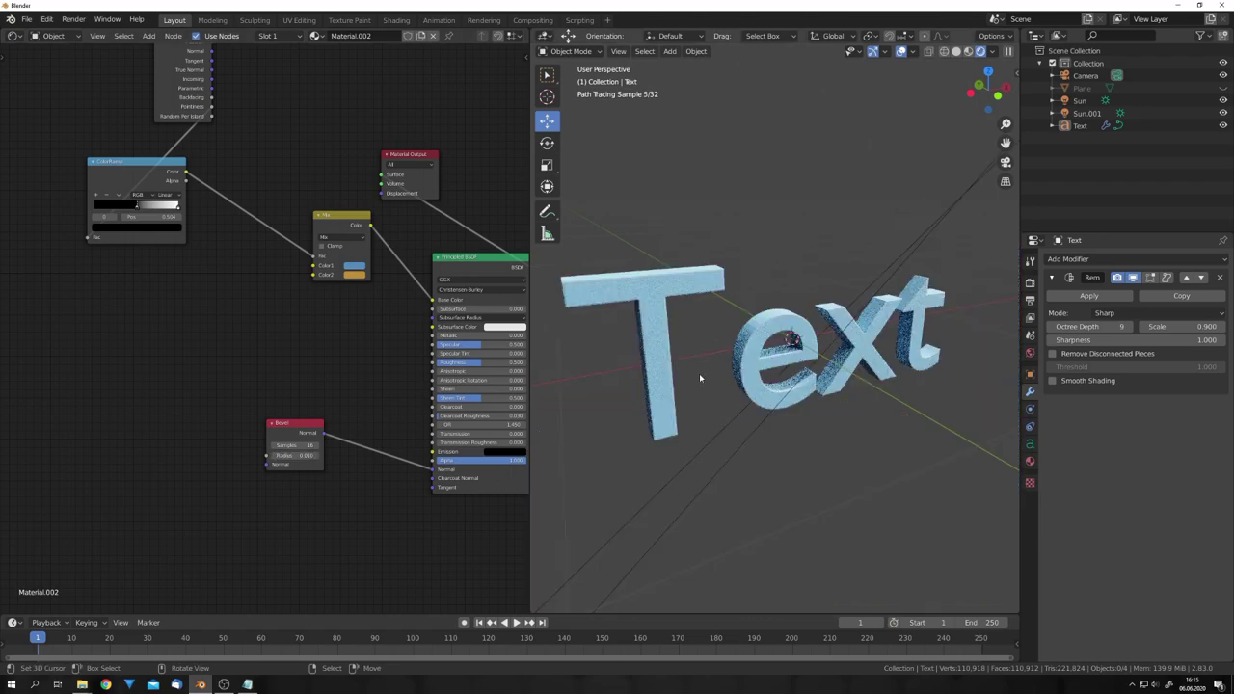